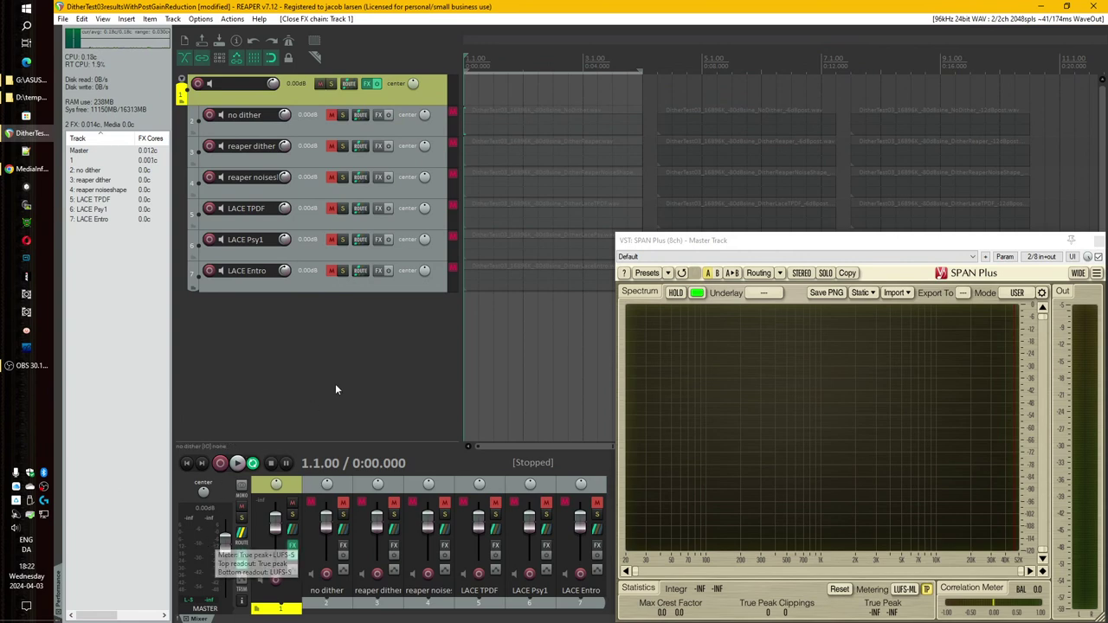
Play the first clip with the no dither track unmuted and capture its second spectrum in the first static spectrum slot.
click(332, 116)
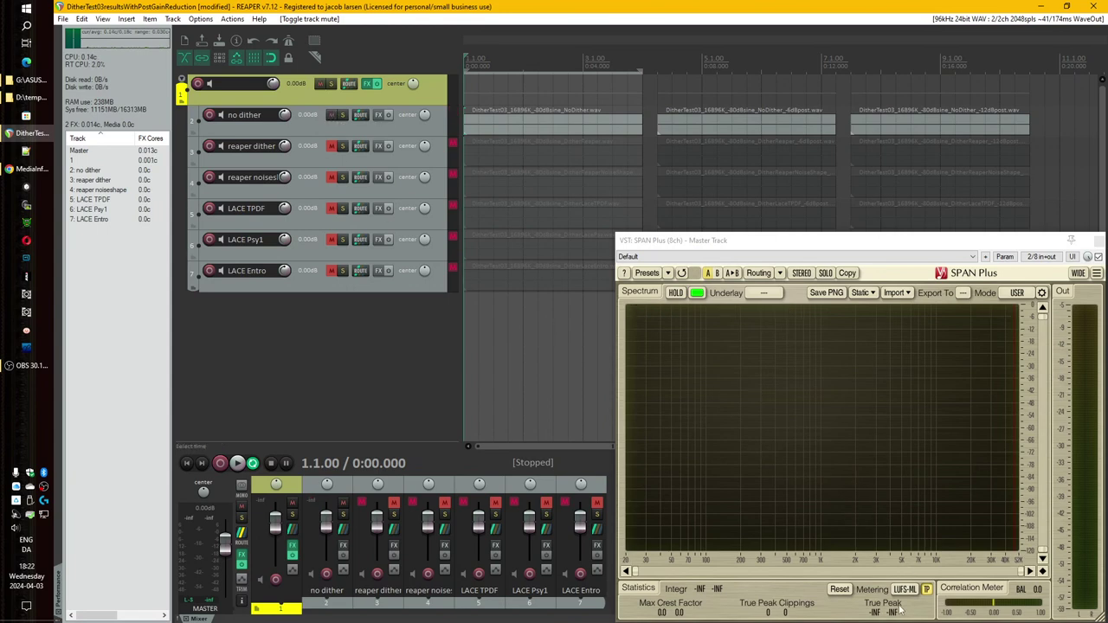
key(space)
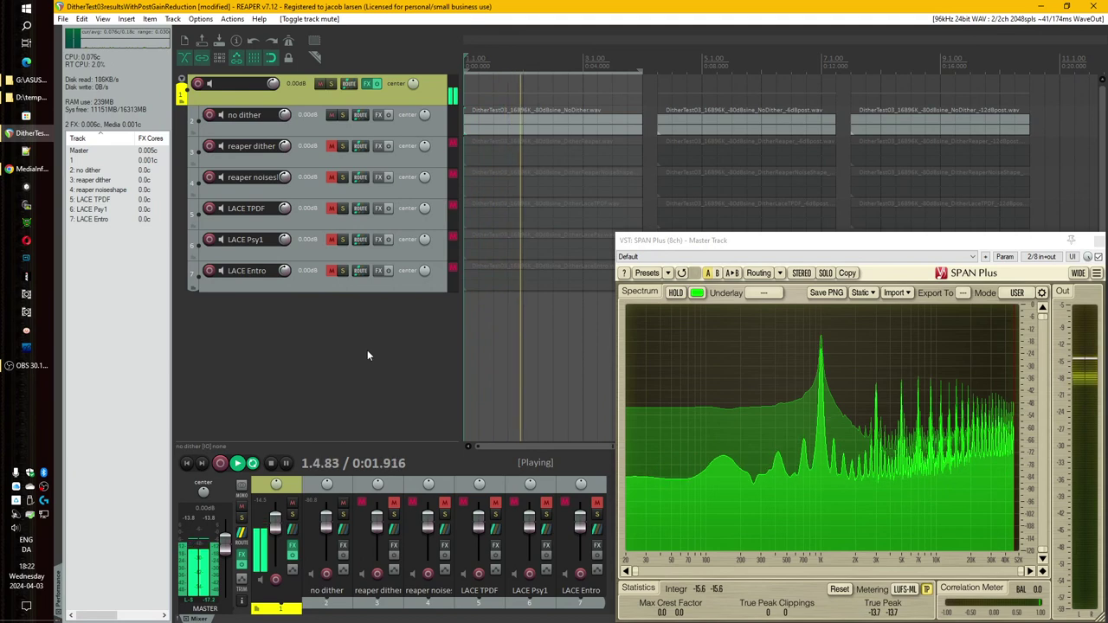
click(861, 294)
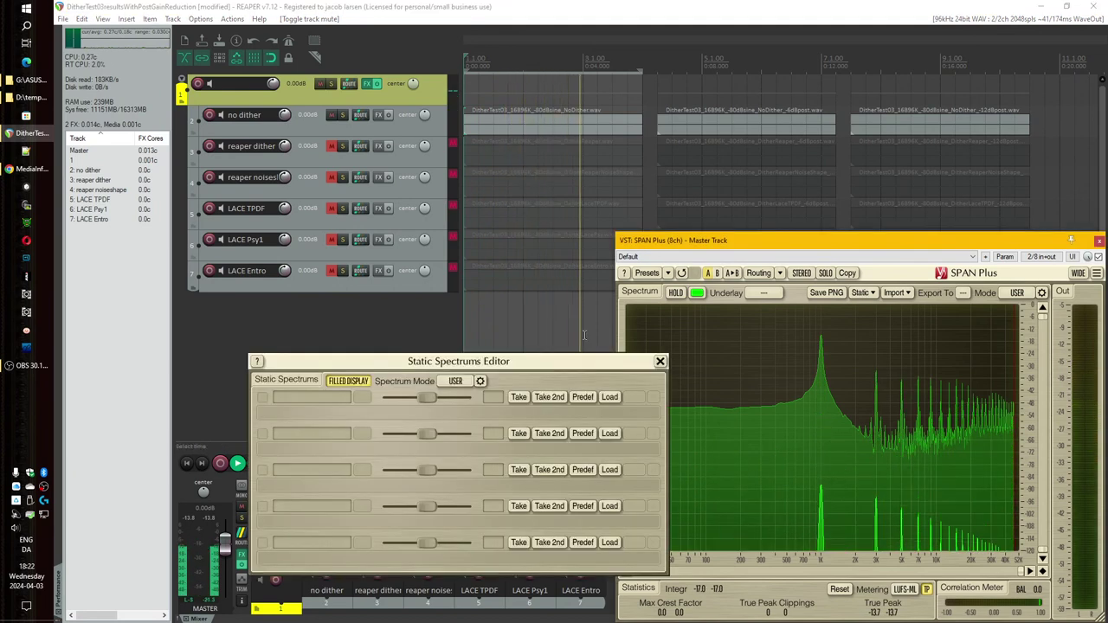
drag(557, 365, 498, 381)
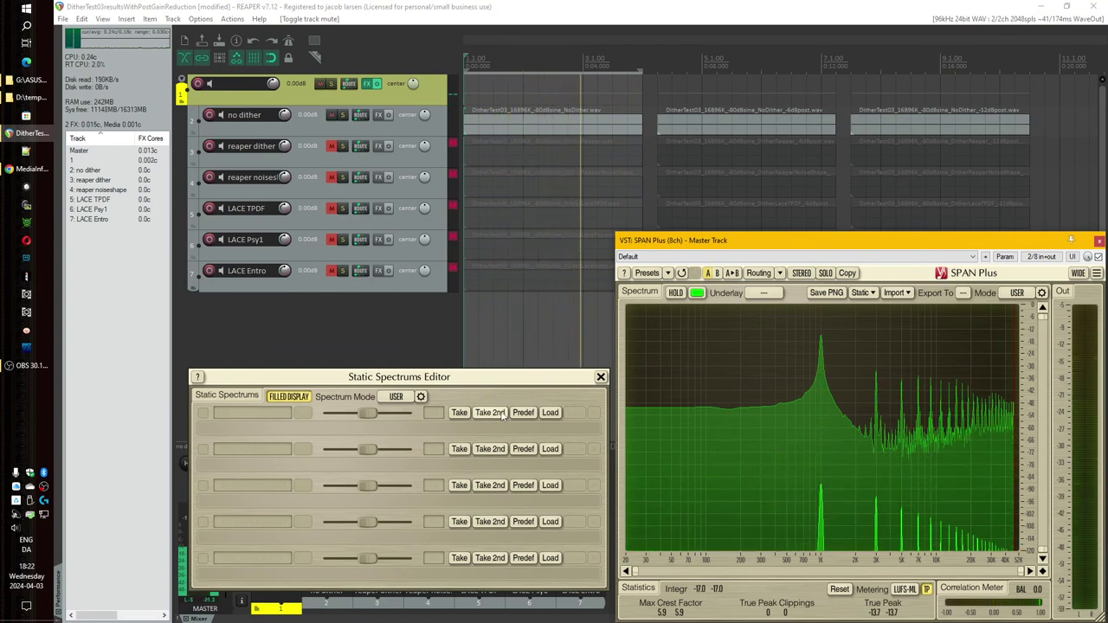
click(489, 412)
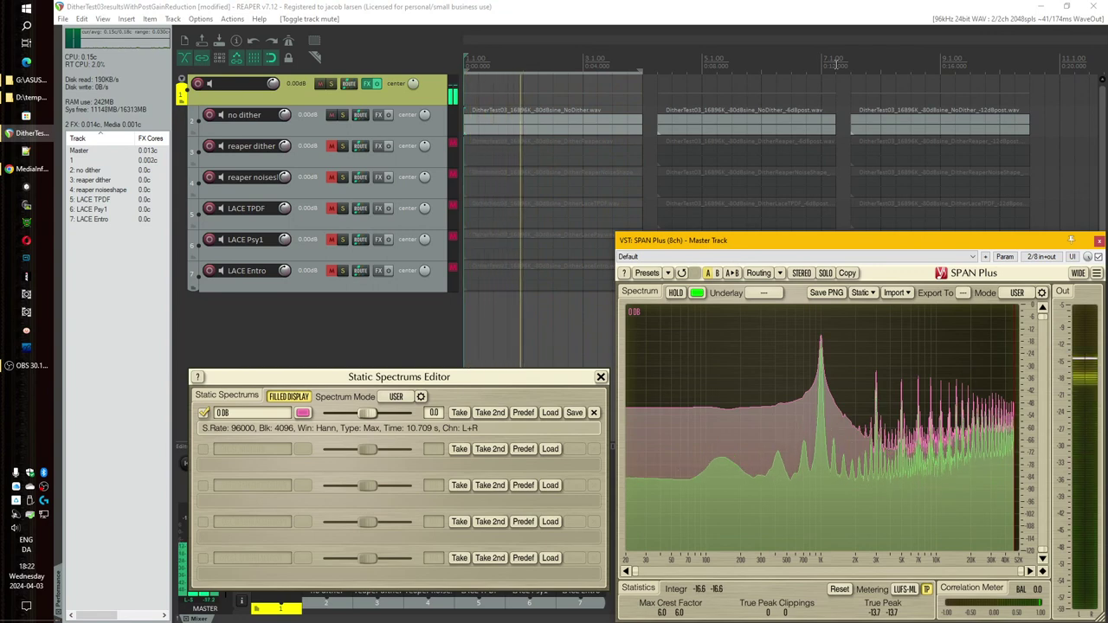
Loop the no dither -6 dB post clip, examine its spectrum with the 0 DB static overlay shown and hidden, and stop playback.
drag(835, 65, 659, 71)
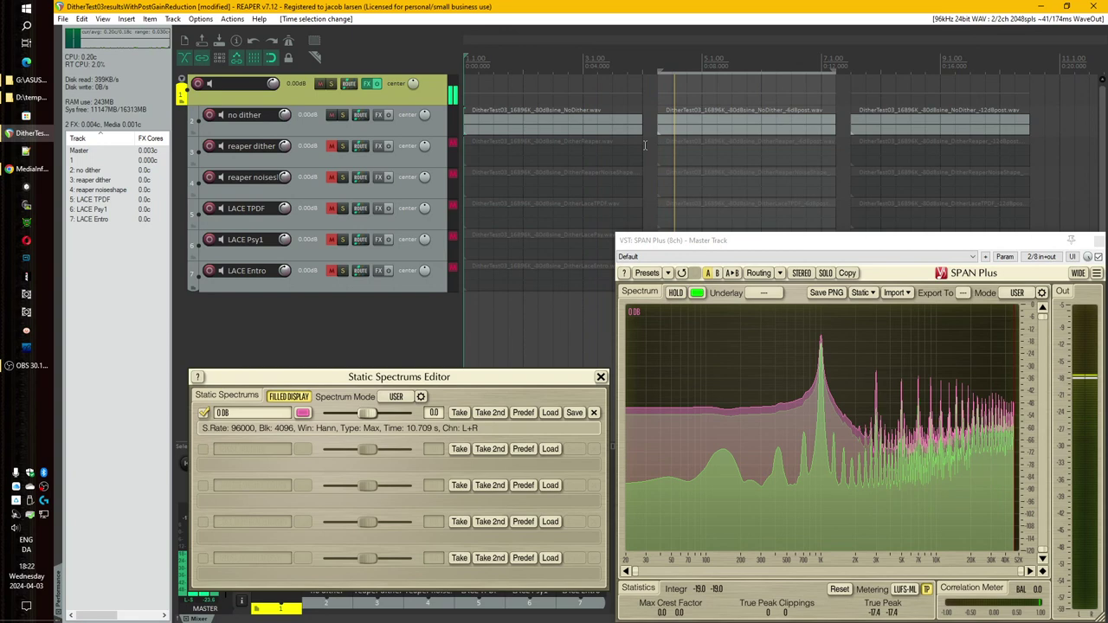
click(677, 354)
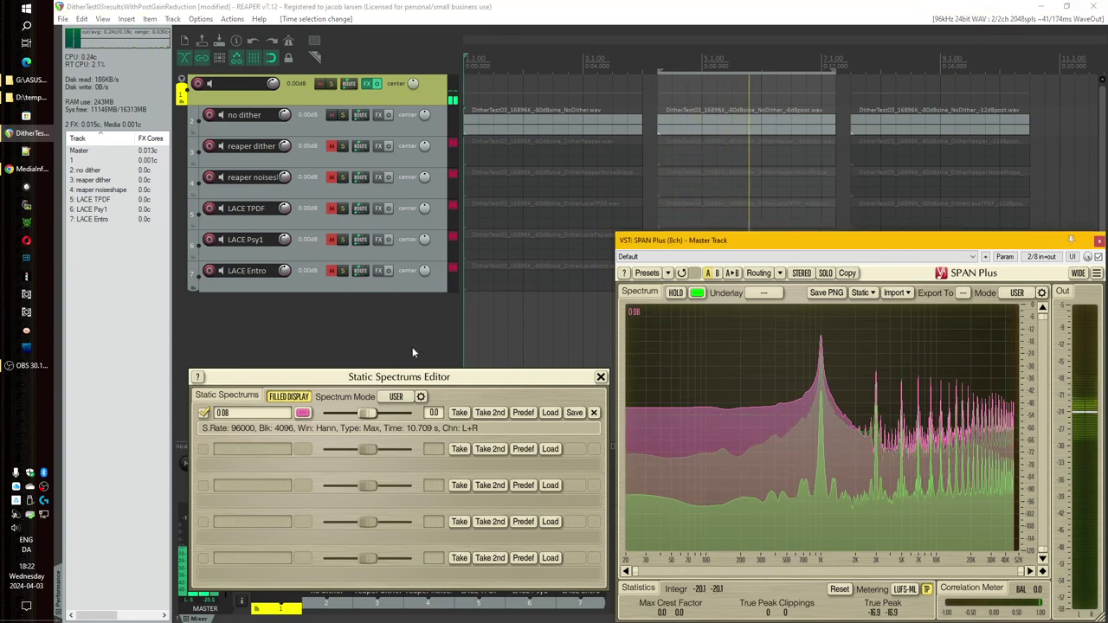
click(204, 413)
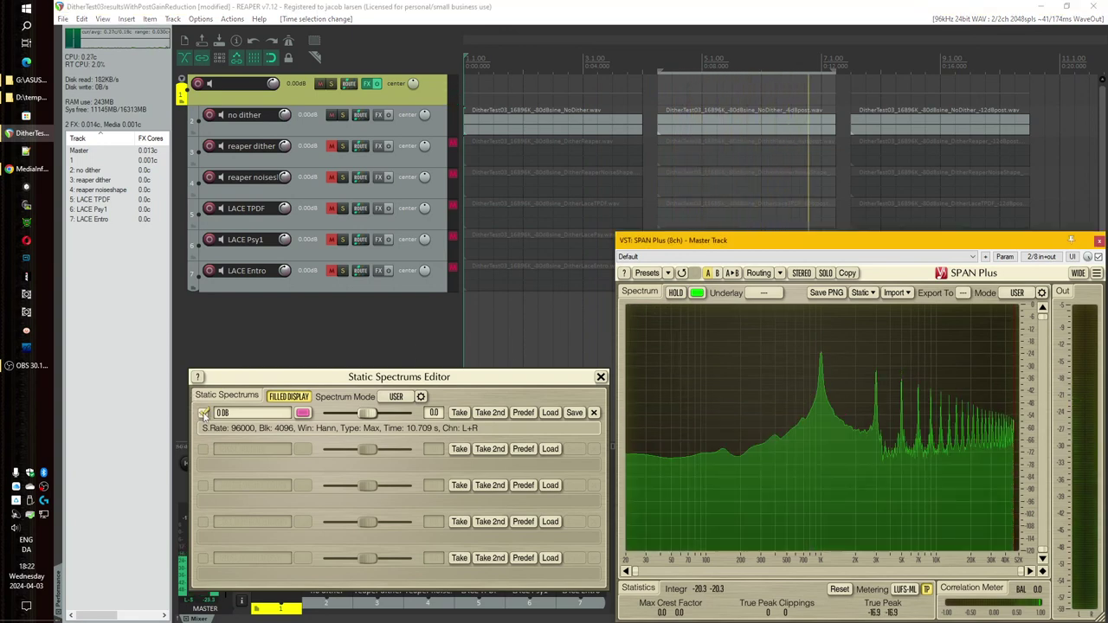
key(space)
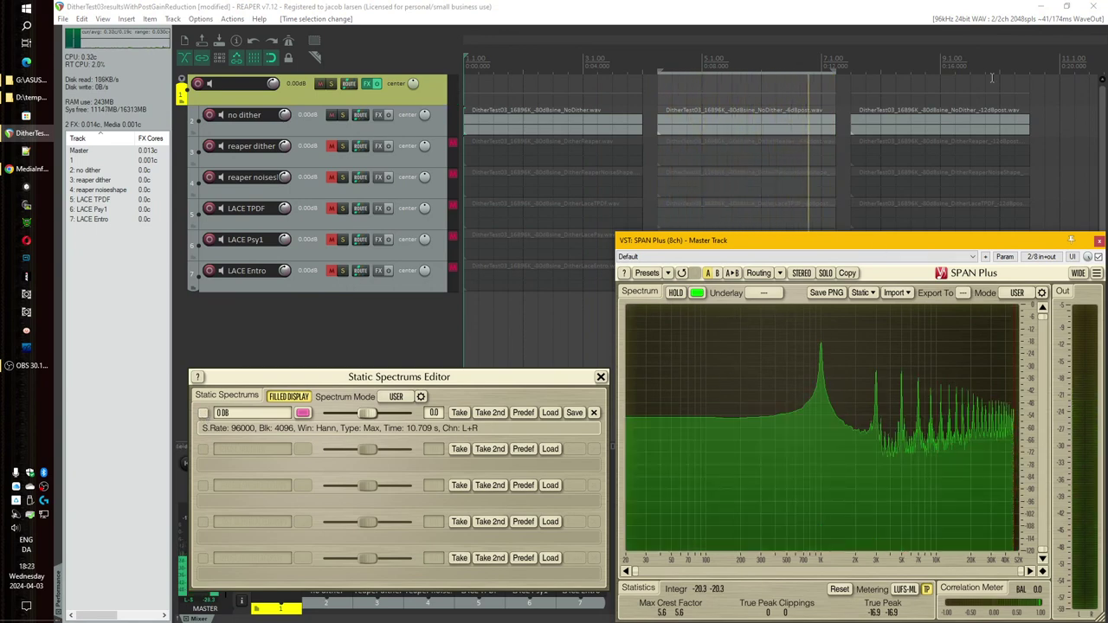
Loop the no dither -12 dB post clip and compare its live spectrum with the 0 DB static overlay shown and hidden.
drag(1030, 62, 853, 63)
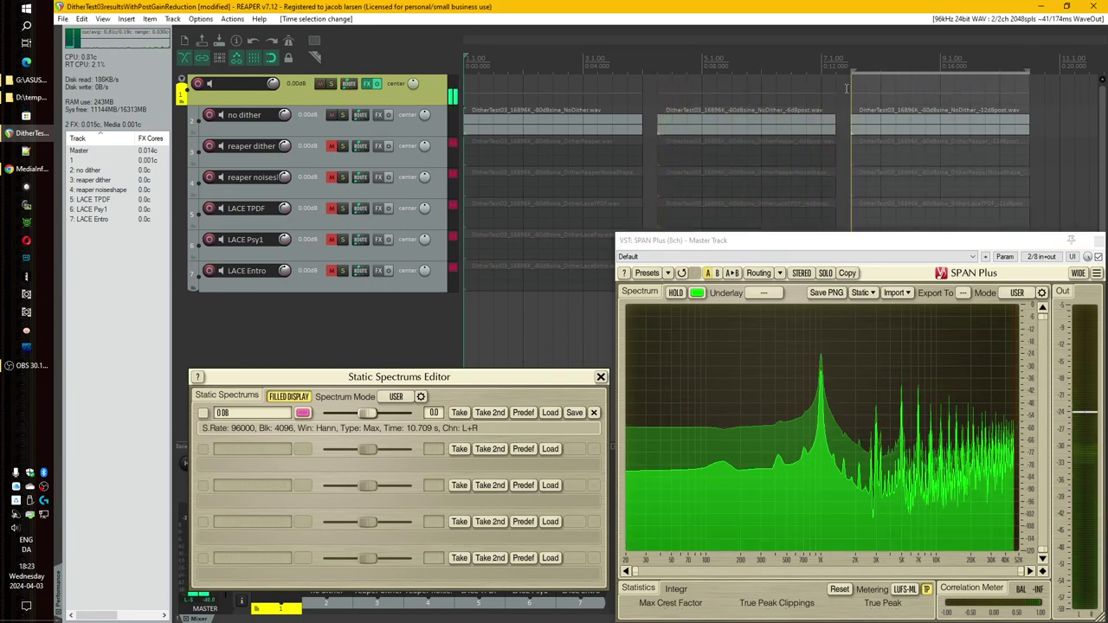
click(684, 395)
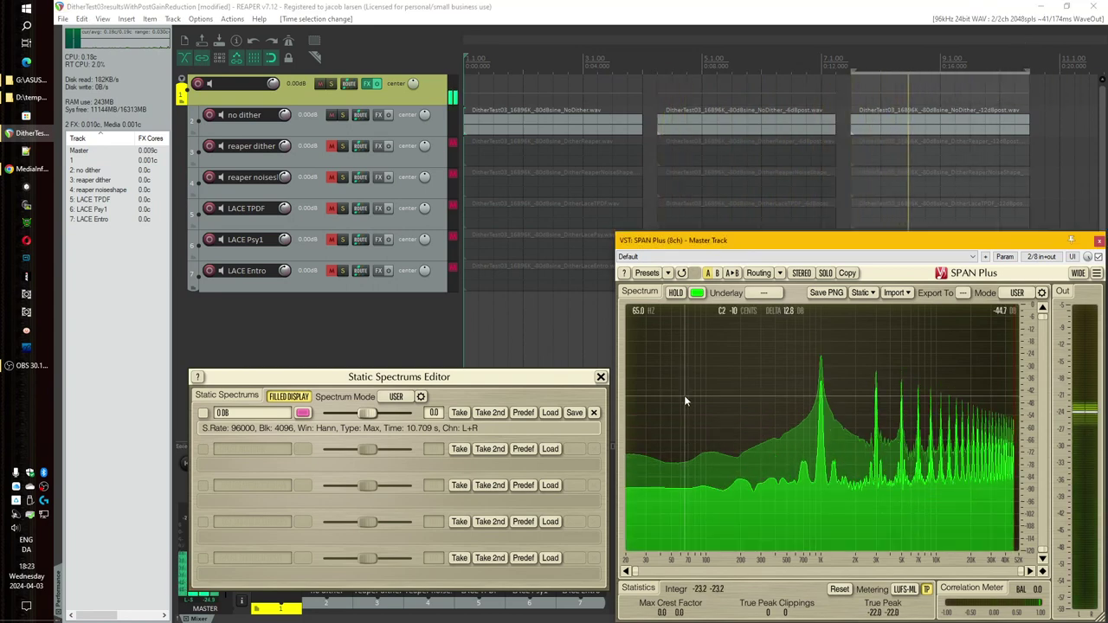
click(204, 413)
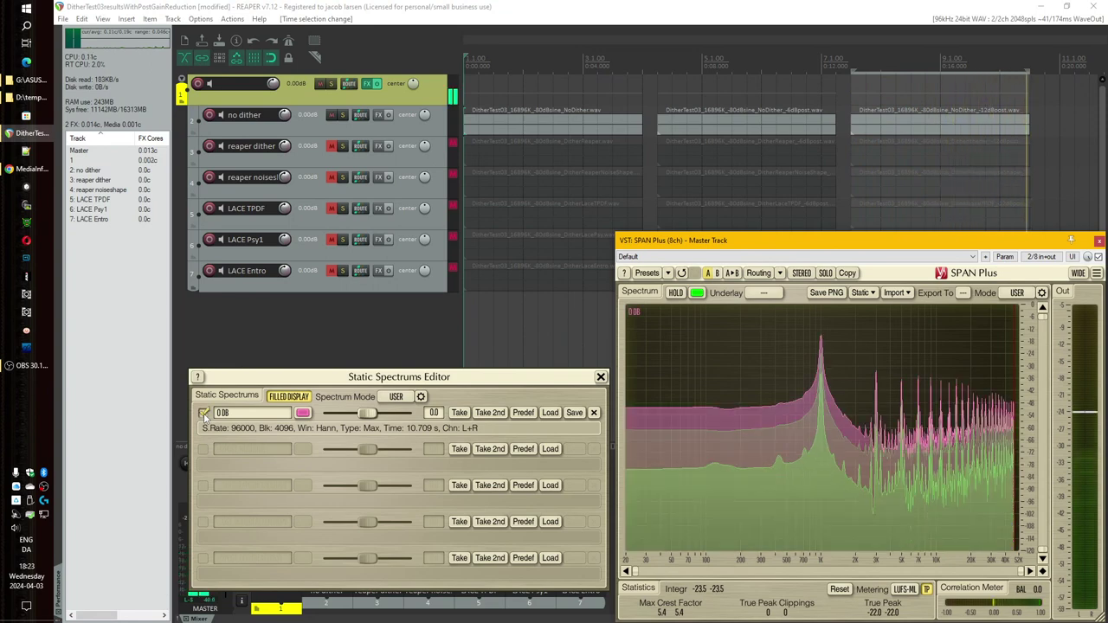
click(203, 413)
click(204, 413)
click(204, 413)
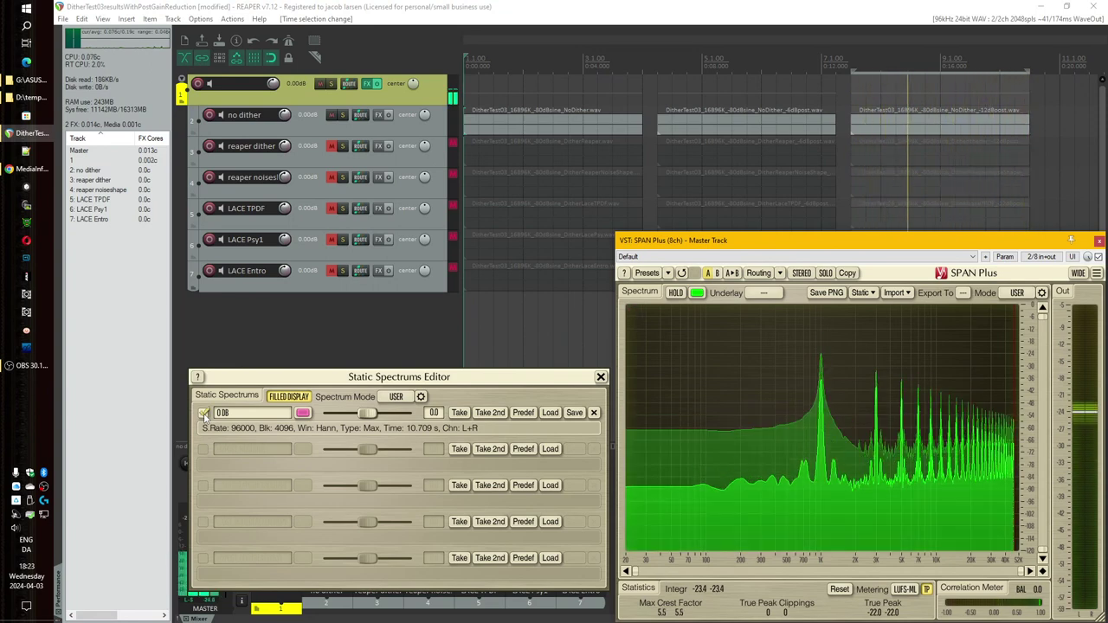
click(203, 413)
click(203, 413)
click(203, 413)
click(203, 413)
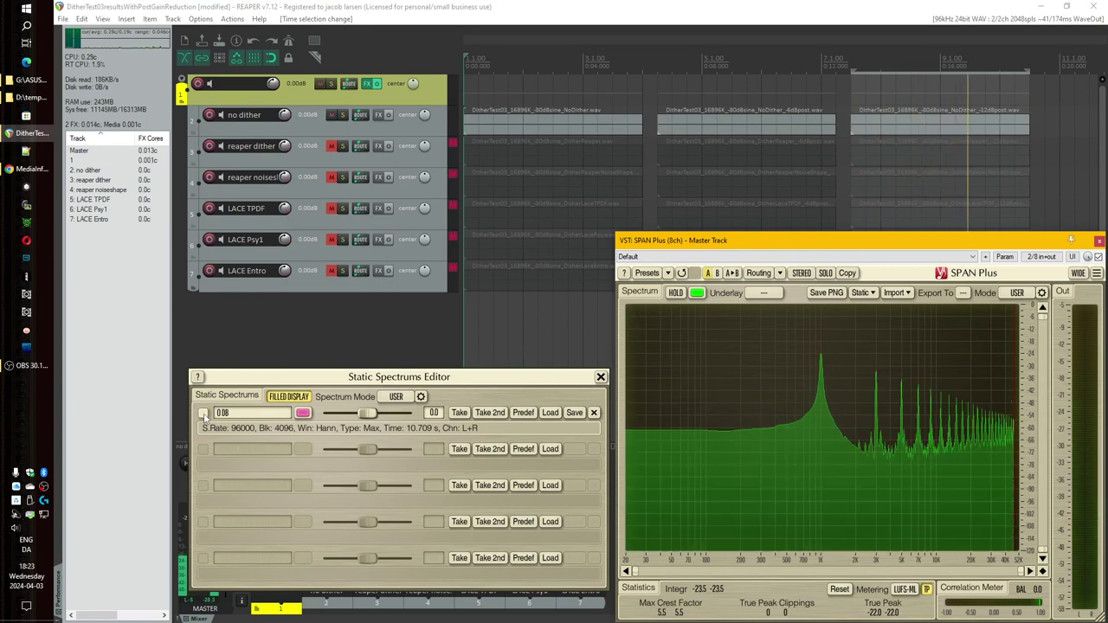
click(204, 413)
click(203, 413)
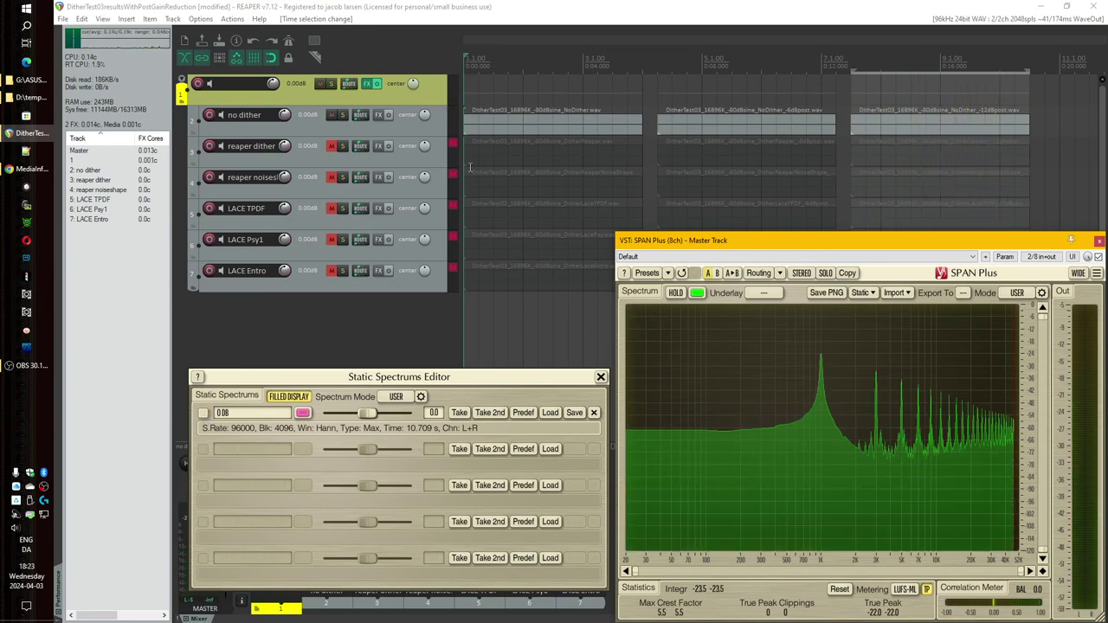
Set the time selection over the first clips, mute the no dither track and unmute the reaper dither track.
drag(644, 65, 449, 65)
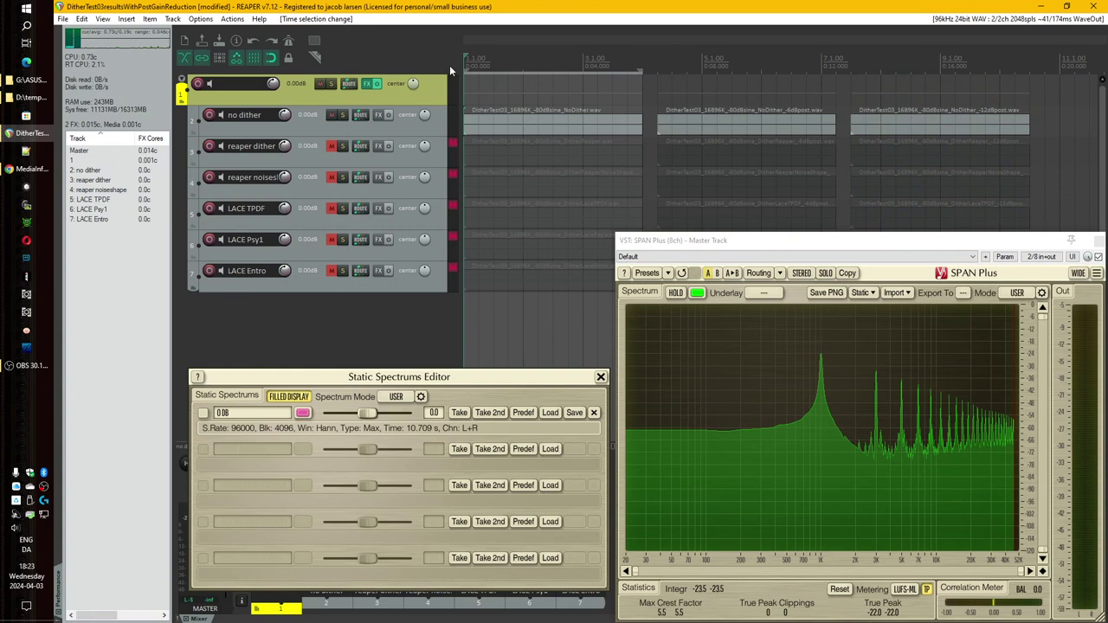
click(331, 116)
click(331, 146)
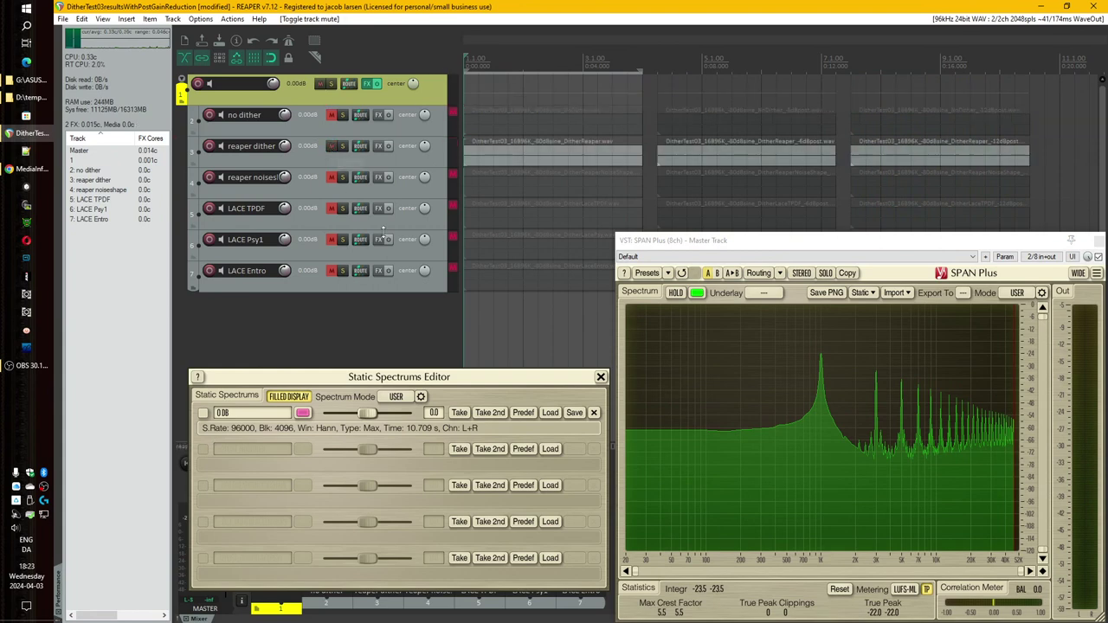
Replace the stored no dither spectrum with the second spectrum captured from the first reaper dither clip during playback.
click(594, 412)
key(space)
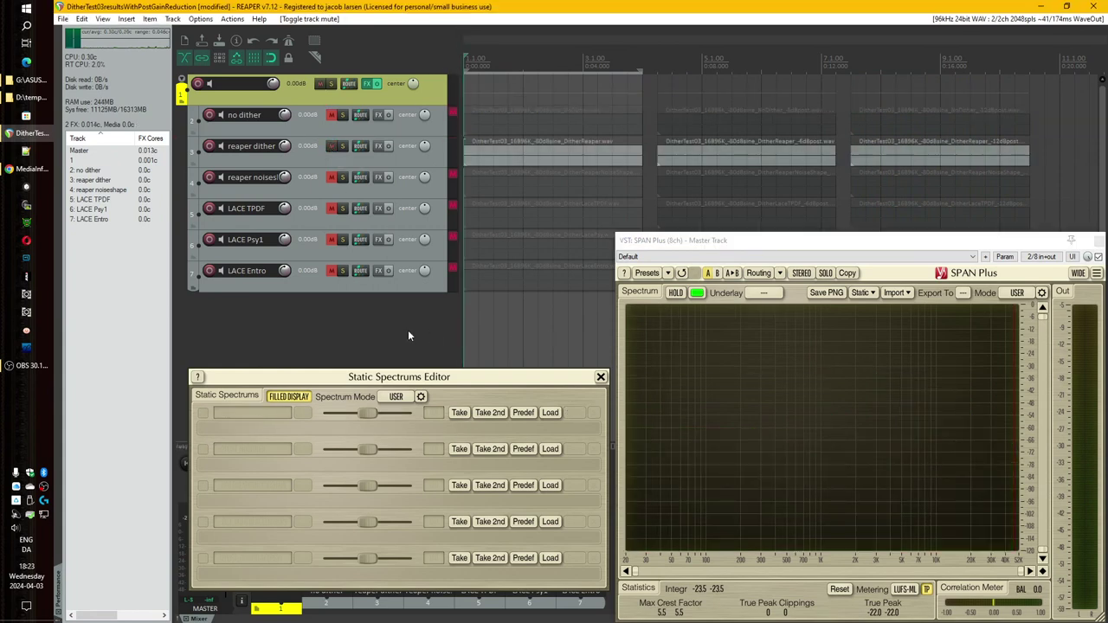
key(space)
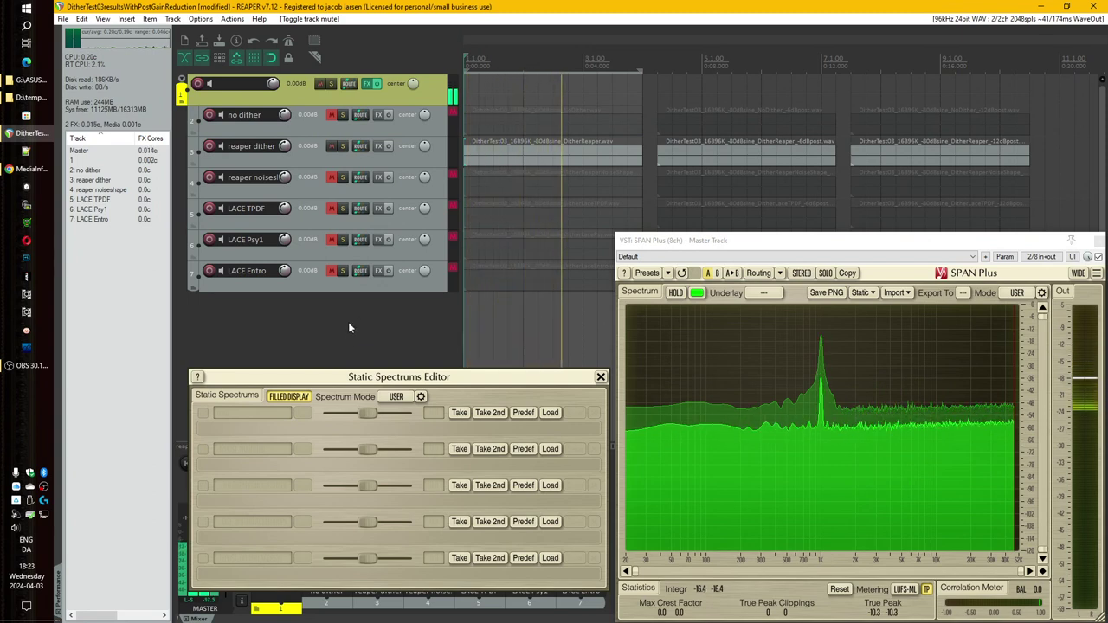
click(490, 413)
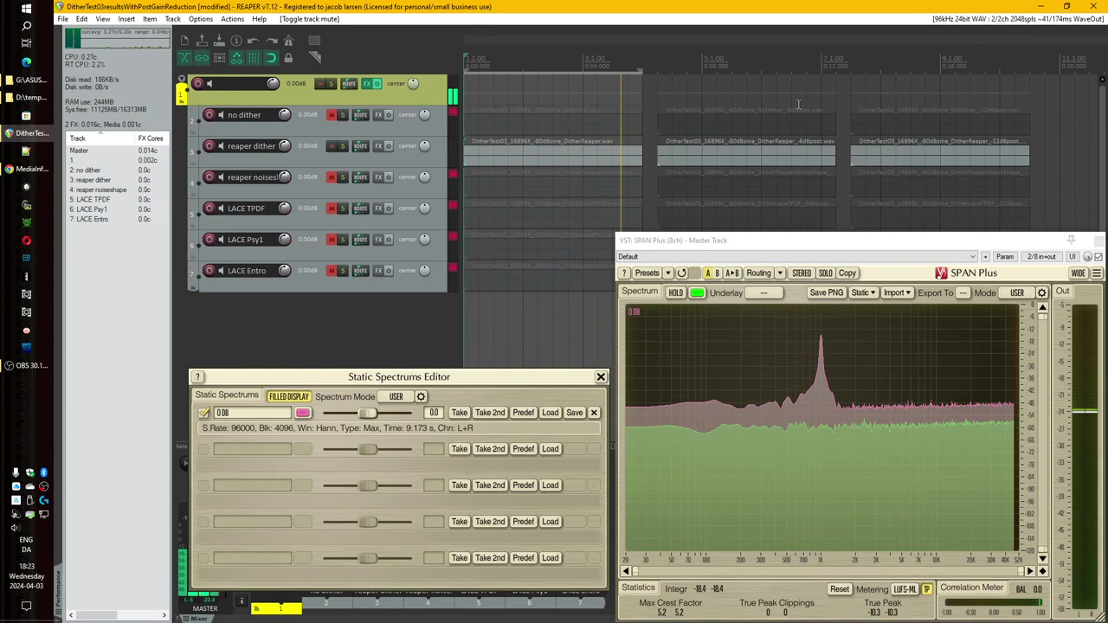
Loop the reaper dither -6 dB post clip and compare its live spectrum with the 0 DB static overlay shown and hidden.
drag(833, 69, 658, 62)
key(space)
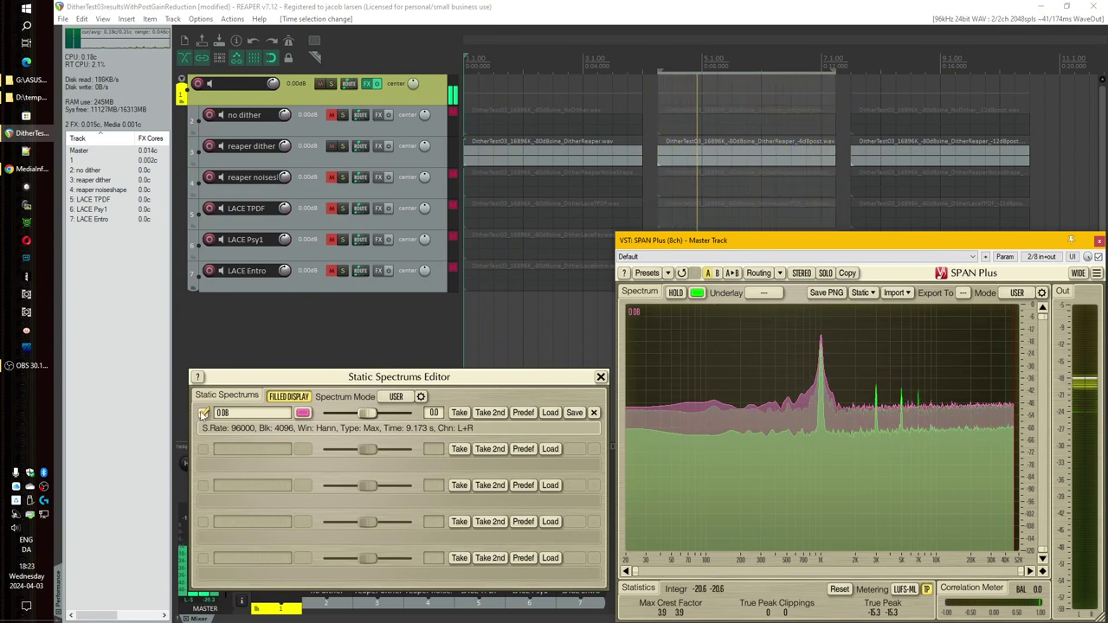
click(203, 413)
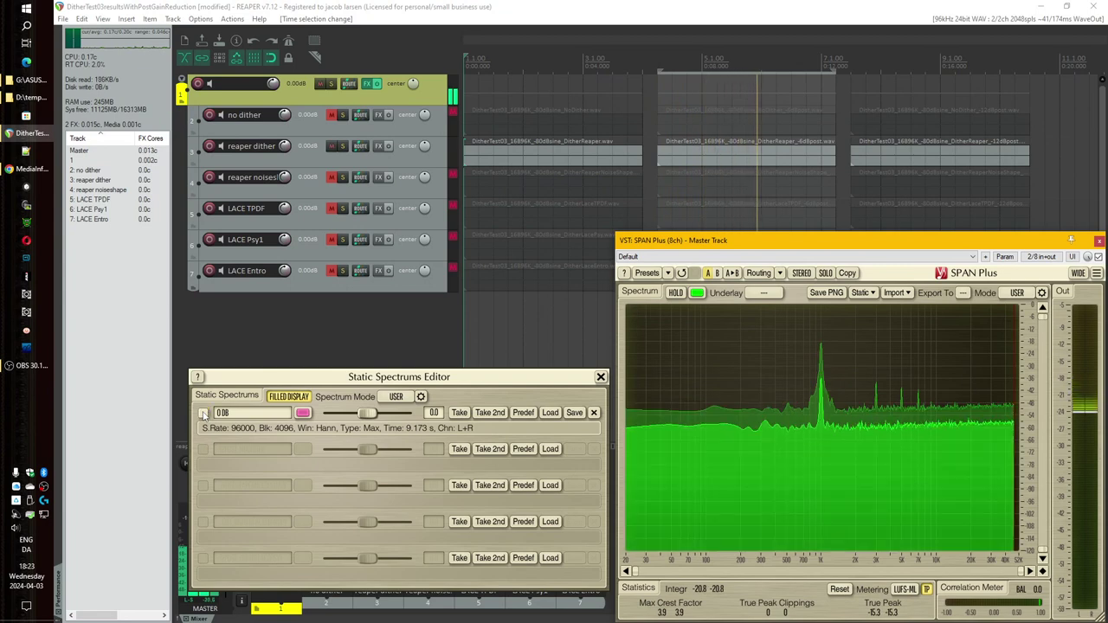
click(204, 413)
click(204, 413)
click(204, 413)
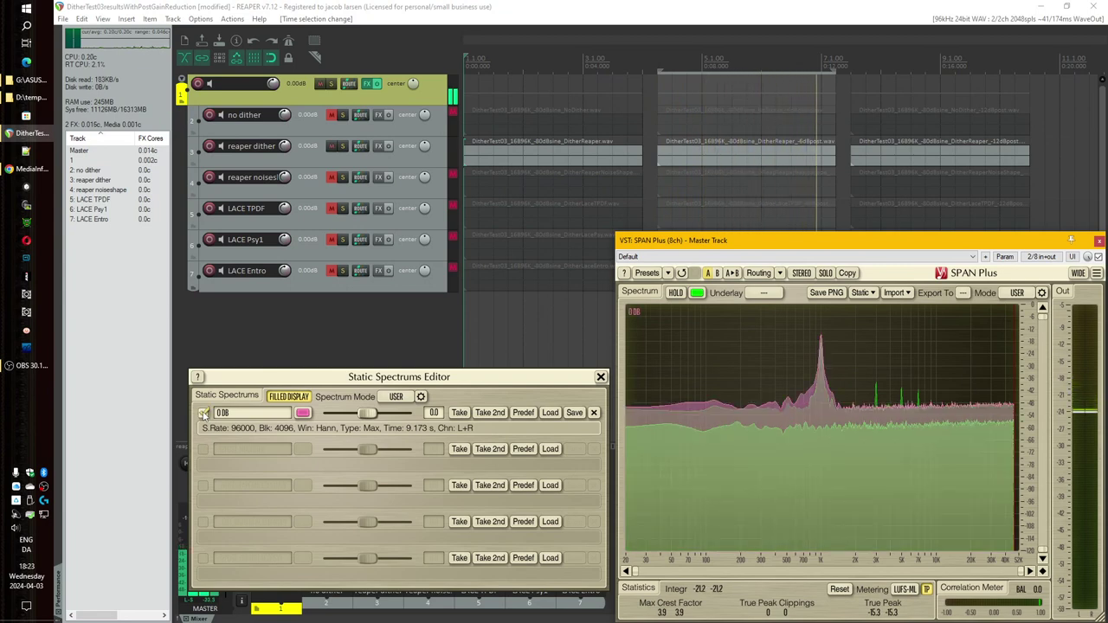
click(204, 413)
click(204, 413)
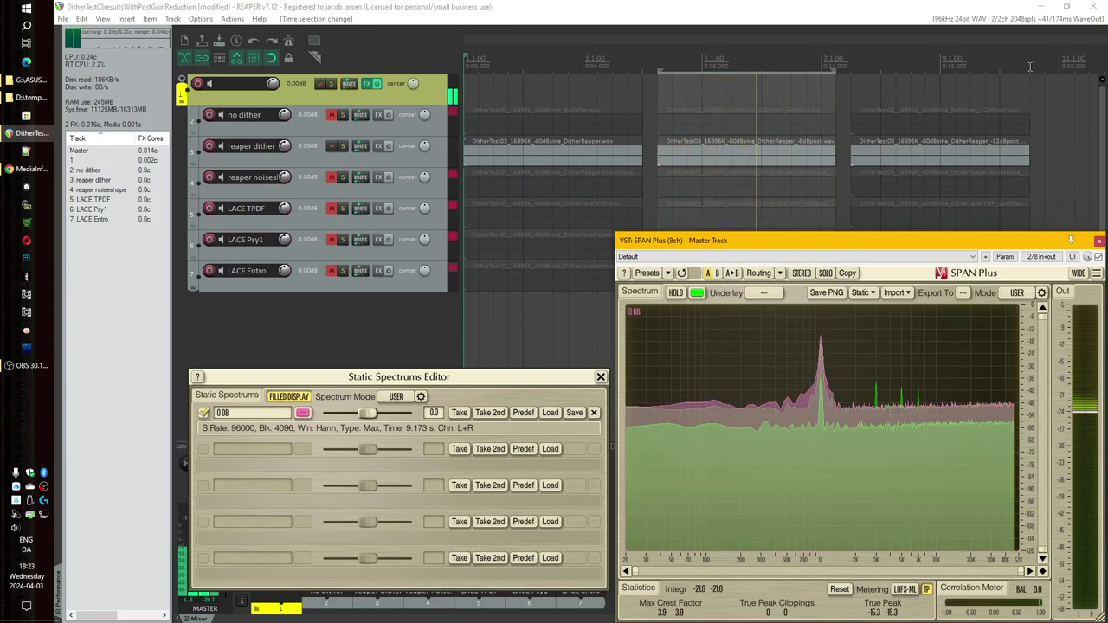
Loop the reaper dither -12 dB post clip and compare its live spectrum with the 0 DB static overlay shown and hidden.
drag(1030, 66, 851, 67)
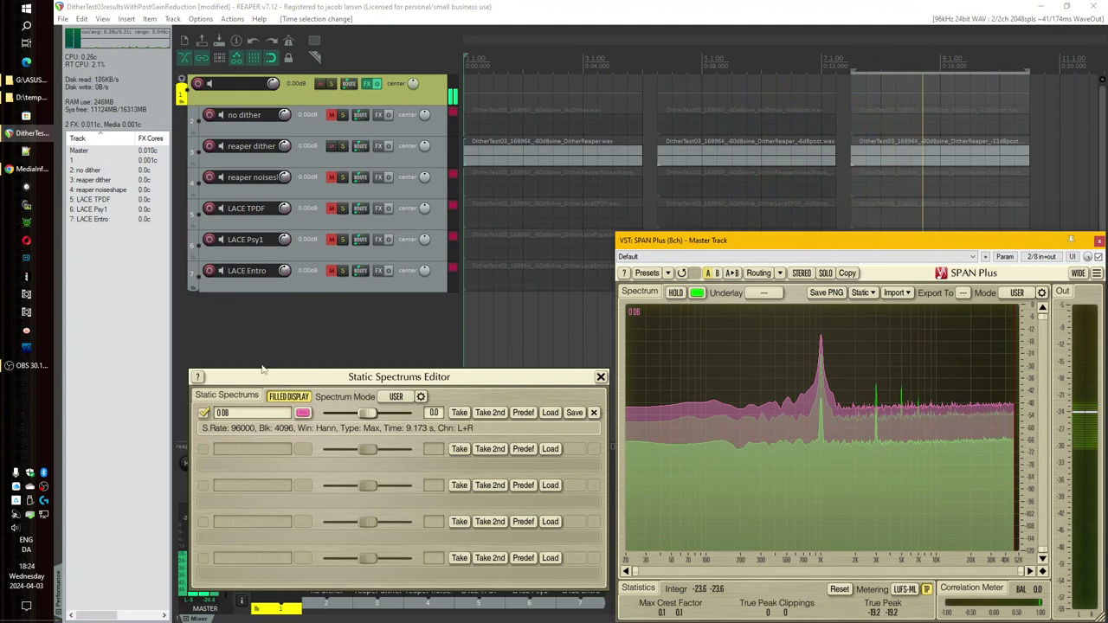
click(202, 414)
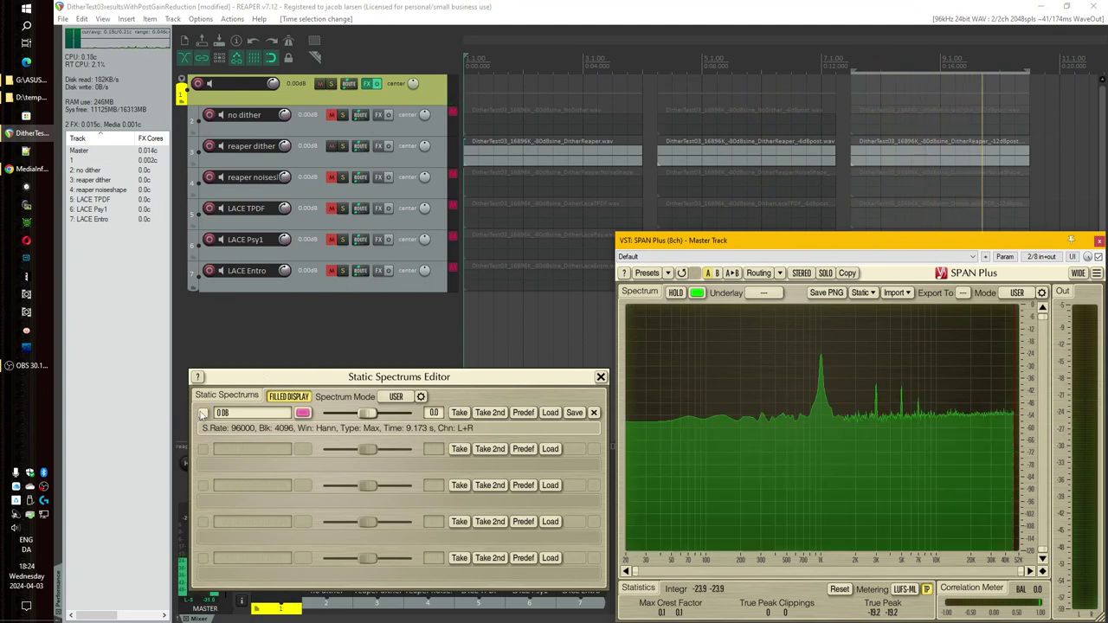
click(203, 414)
click(202, 414)
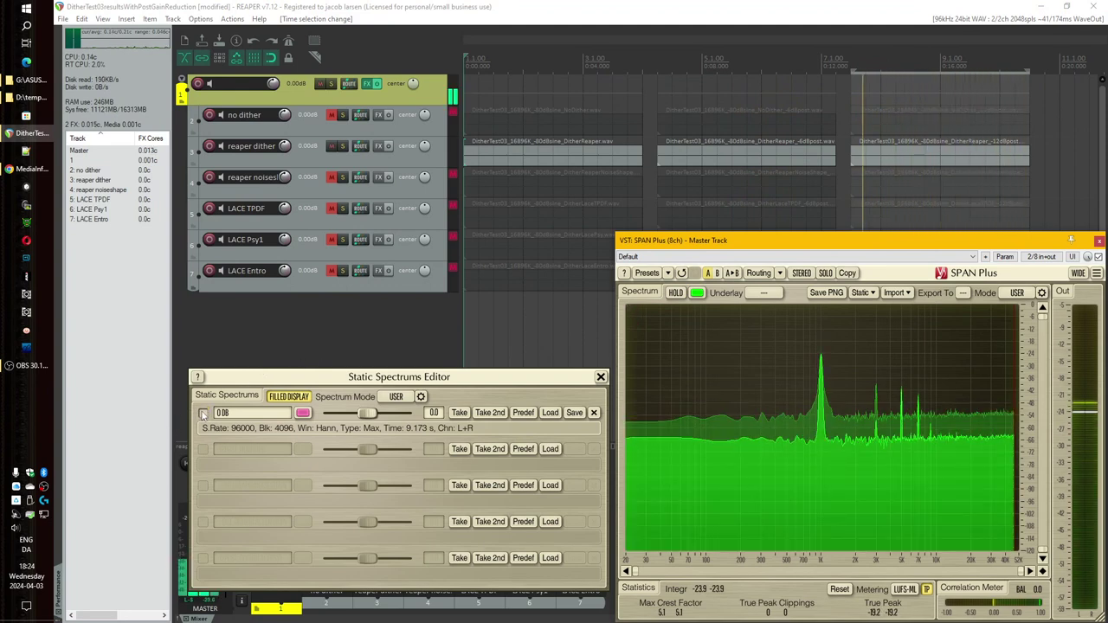
click(203, 413)
click(203, 413)
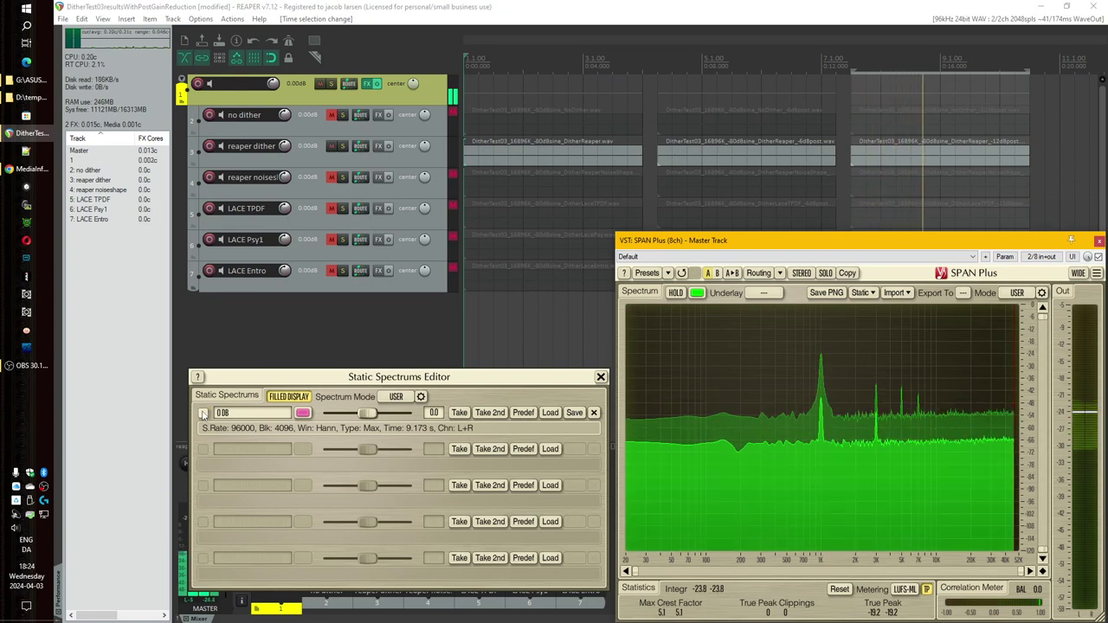
click(203, 414)
click(203, 414)
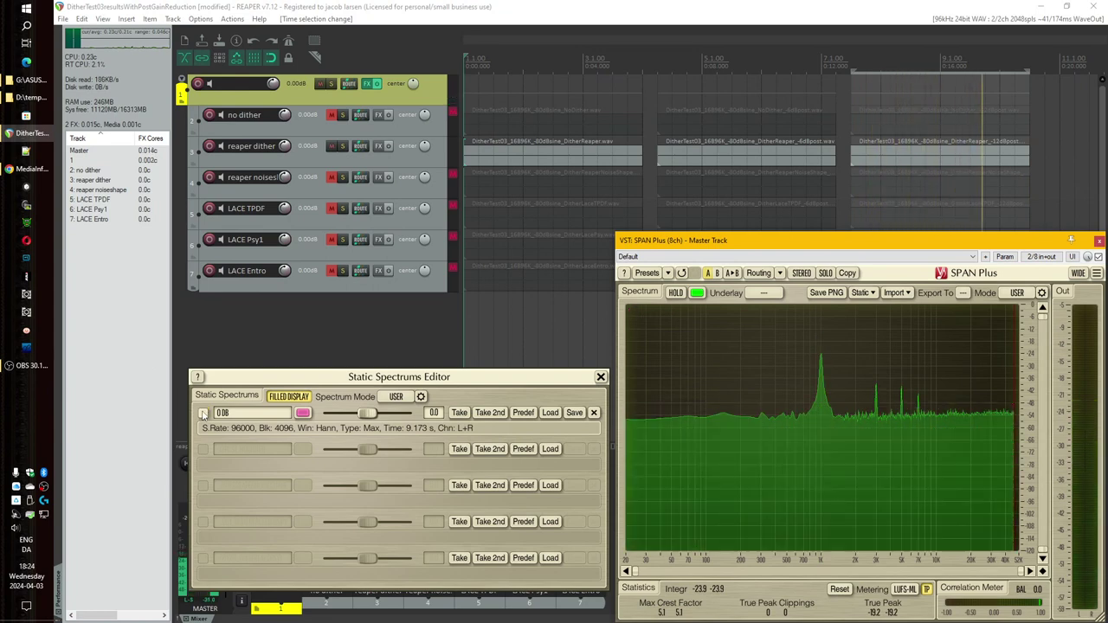
click(203, 414)
key(space)
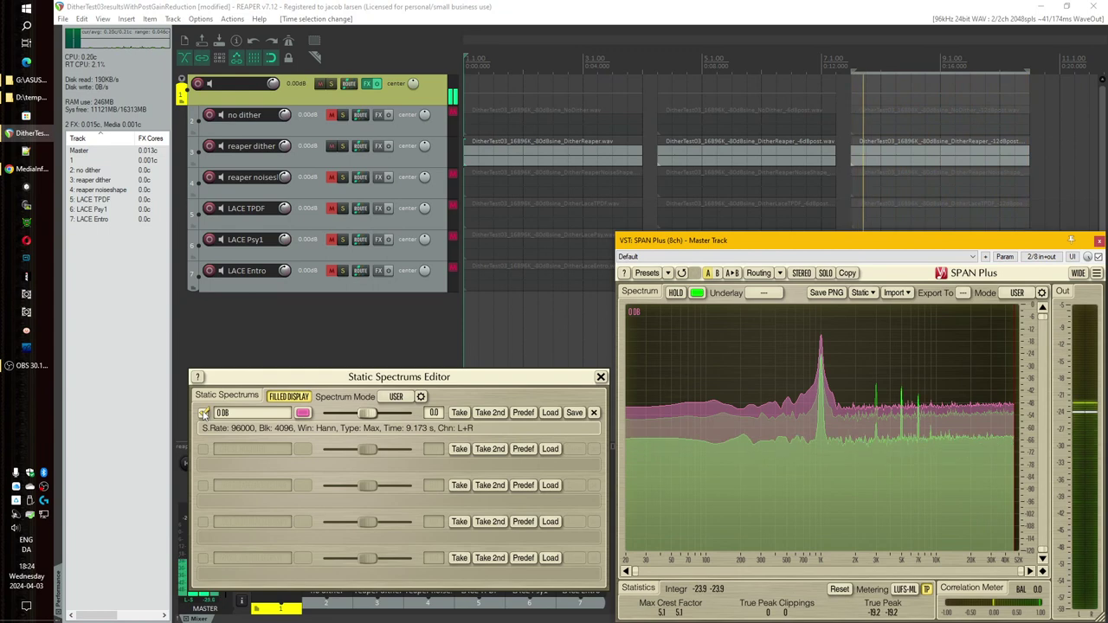
click(203, 414)
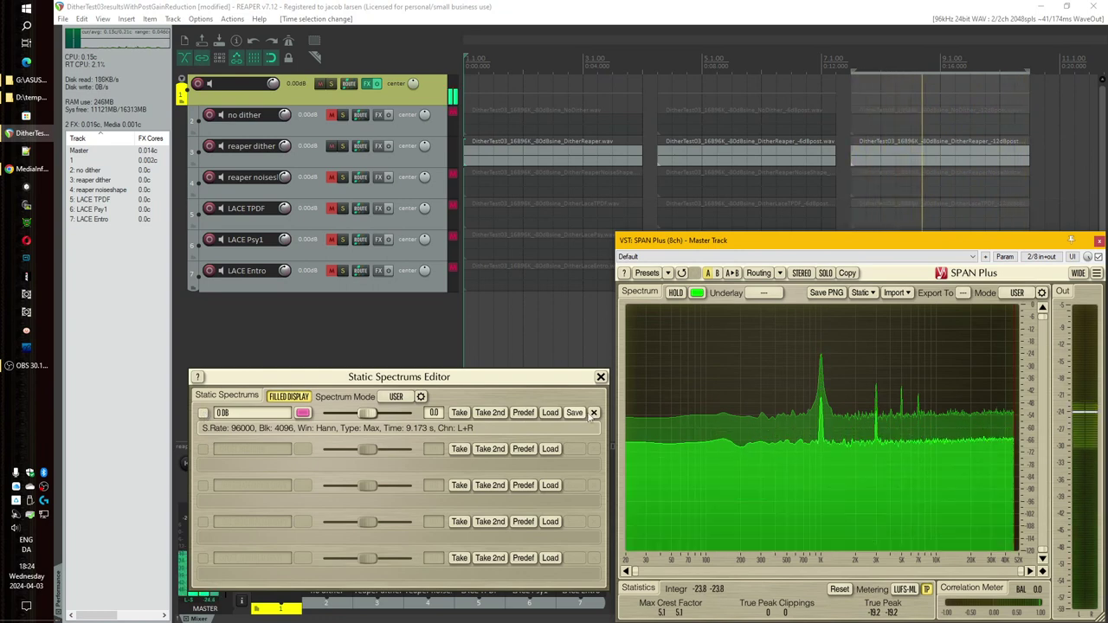
Delete the stored 0 DB static spectrum and set the time selection back over the first clips.
click(594, 412)
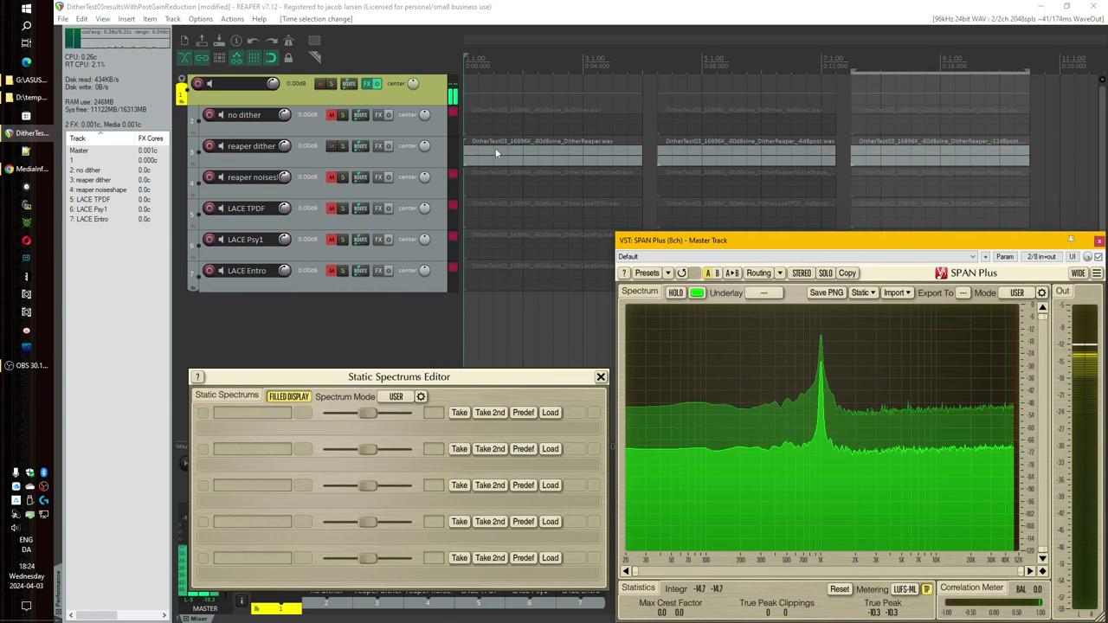
drag(641, 64, 464, 66)
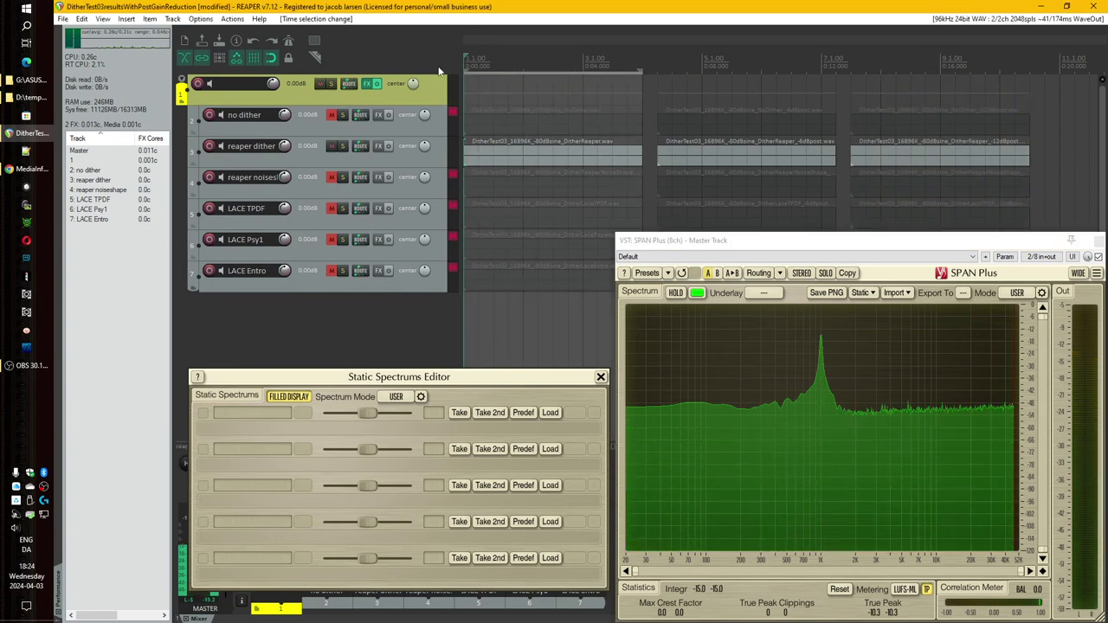
Mute the reaper dither track, then unmute and select the reaper noiseshape track.
click(332, 145)
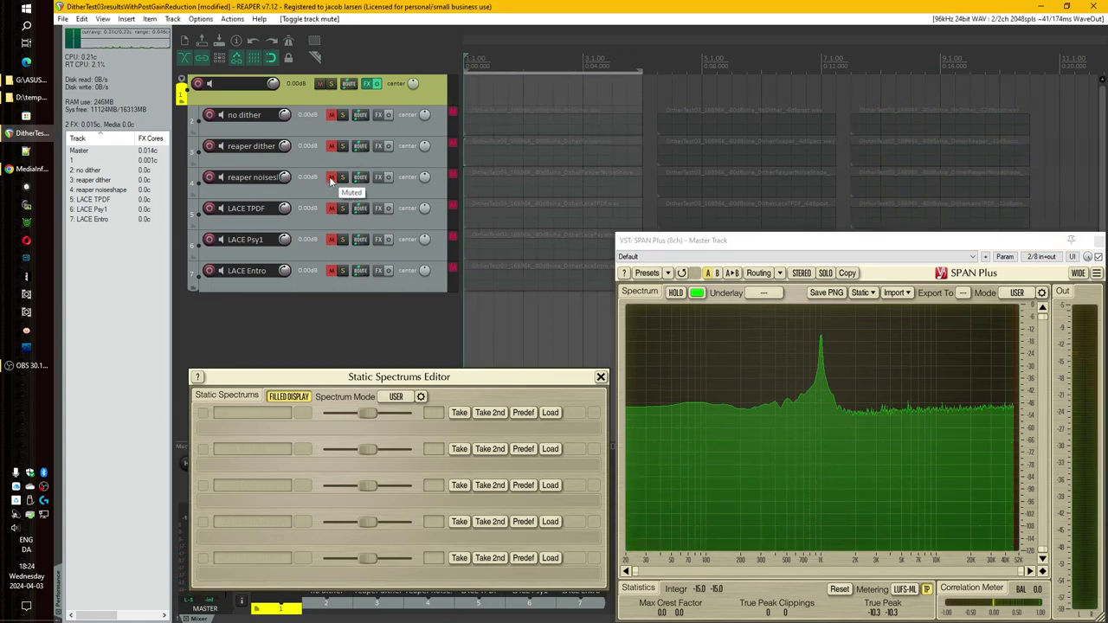
click(330, 178)
click(437, 189)
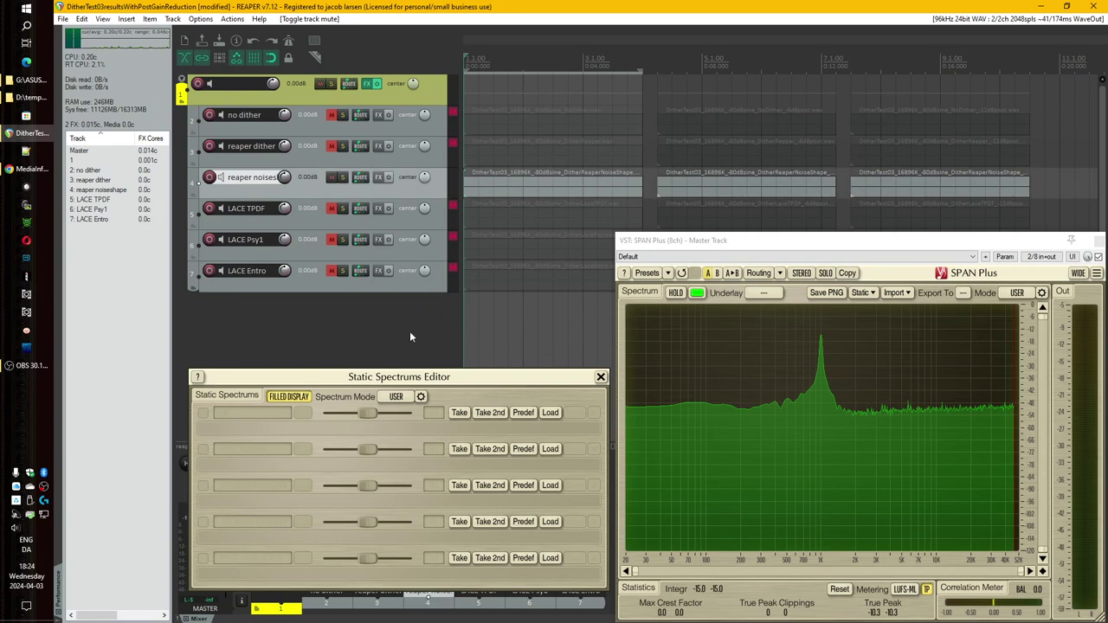
Loop the reaper noiseshape track's first clip and store its spectrum as the 0 DB static overlay.
click(412, 333)
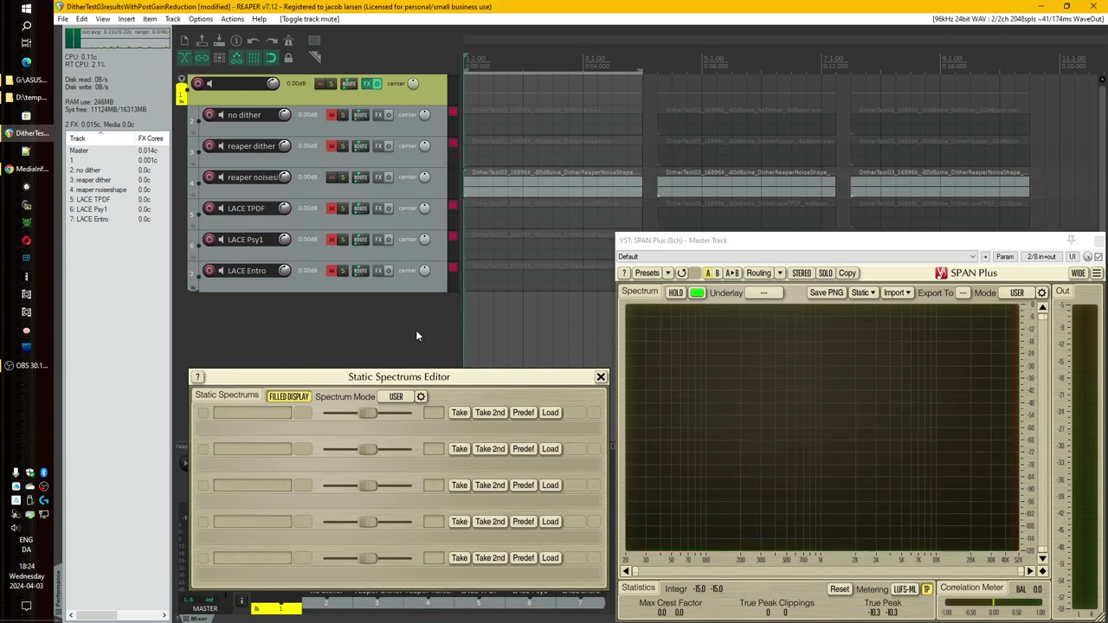
key(space)
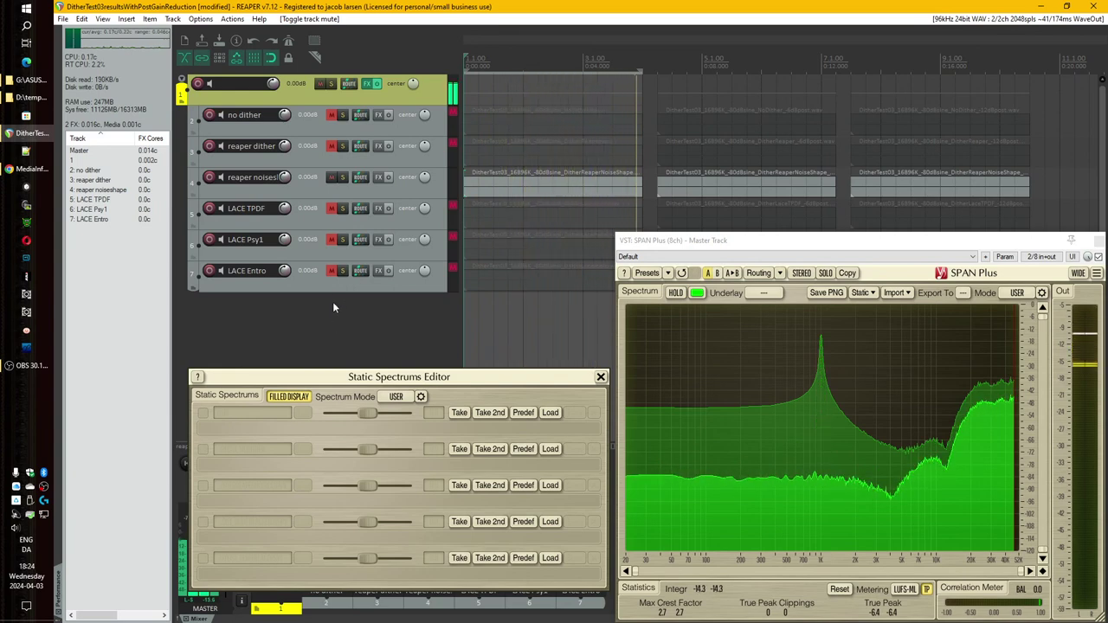
click(492, 413)
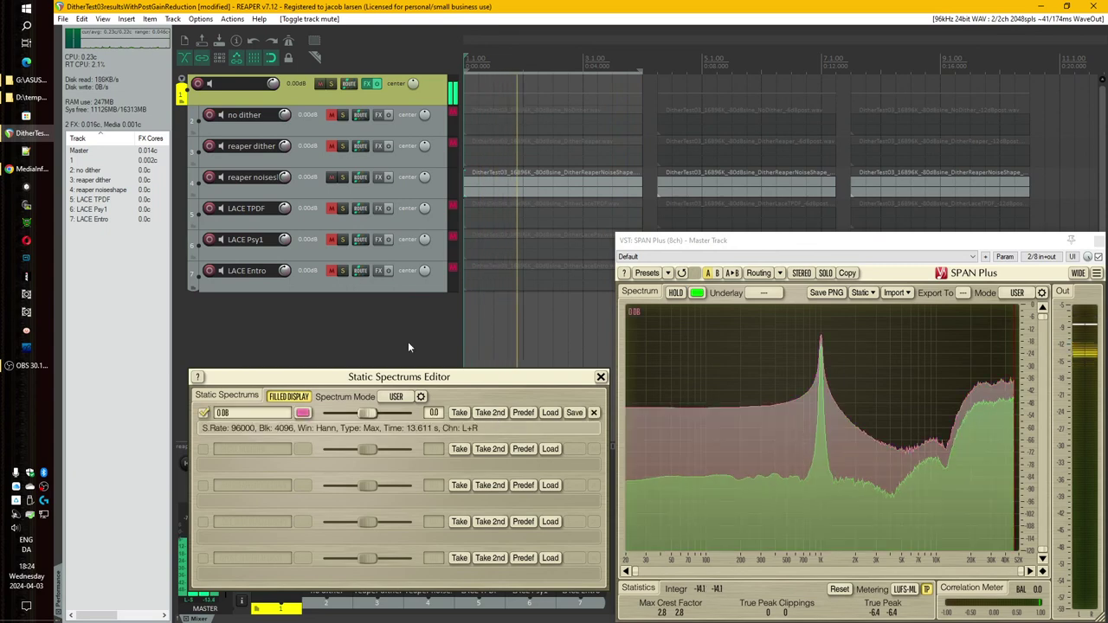
Loop the reaper noiseshape -6 dB post clip from 0:06.500 to 0:12.500 and compare its fresh live spectrum with the 0 DB overlay.
drag(837, 66, 658, 69)
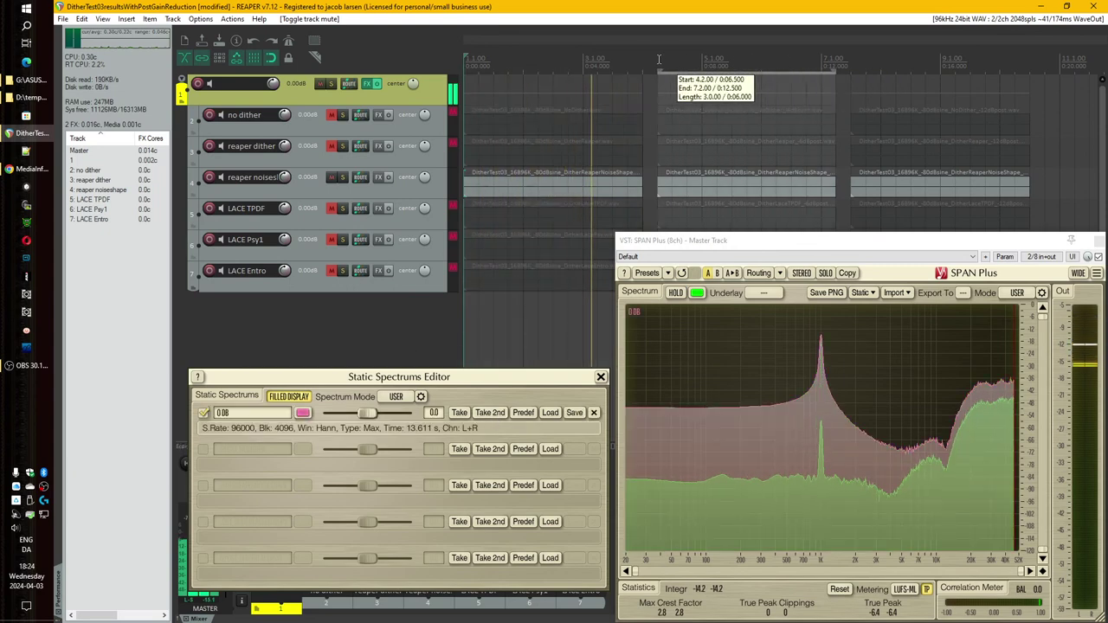
click(698, 389)
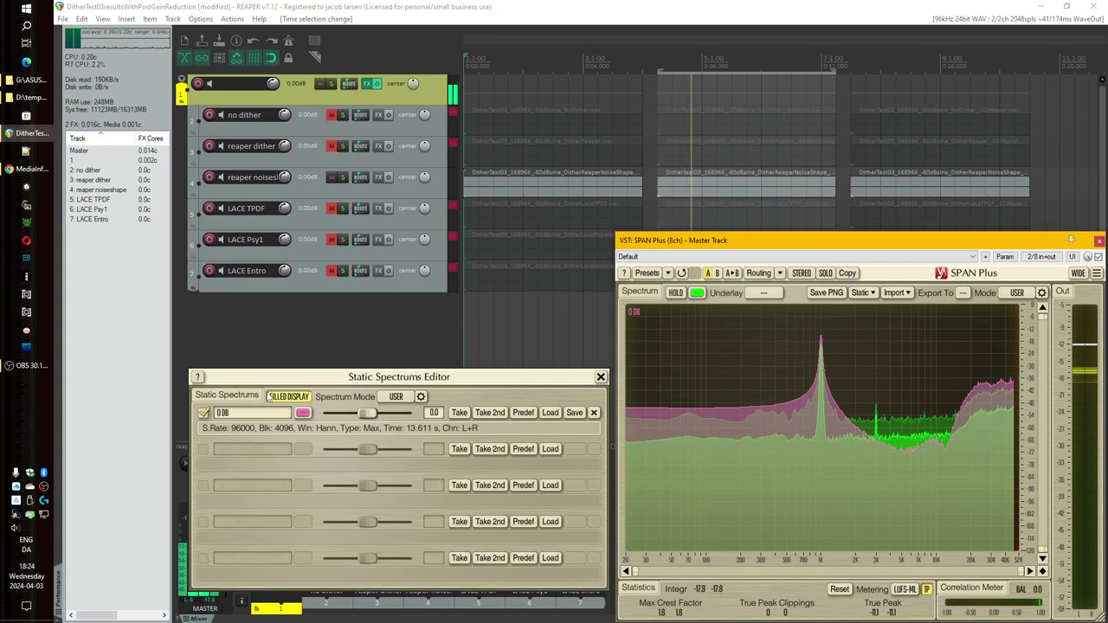
click(838, 589)
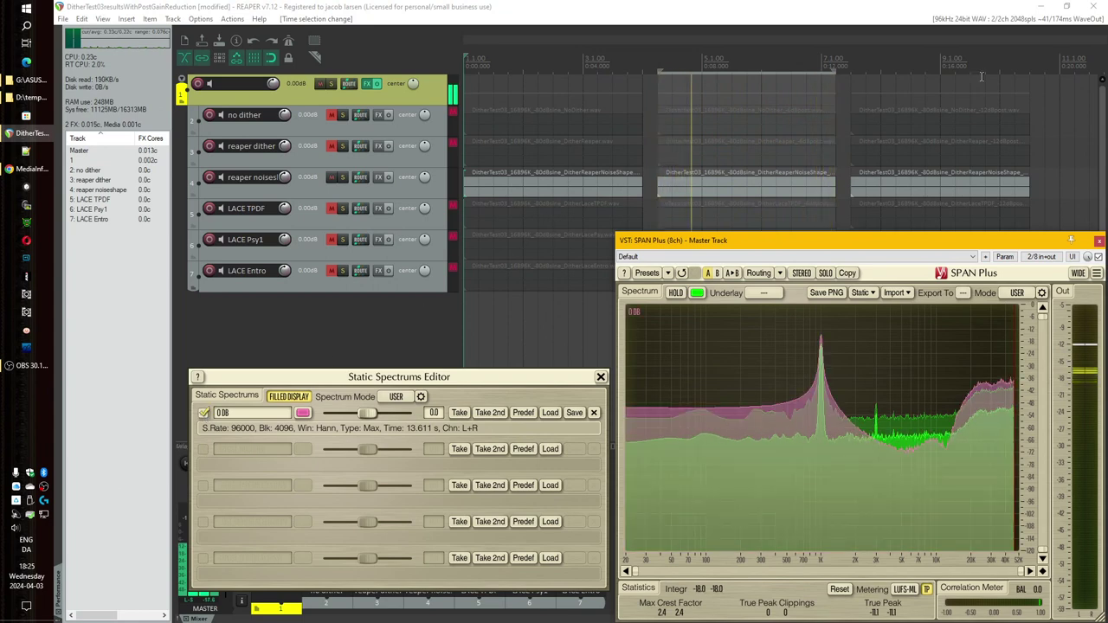
Loop the reaper noiseshape -12 dB post clip and compare its live spectrum with the 0 DB static overlay shown and hidden.
drag(1029, 66, 853, 70)
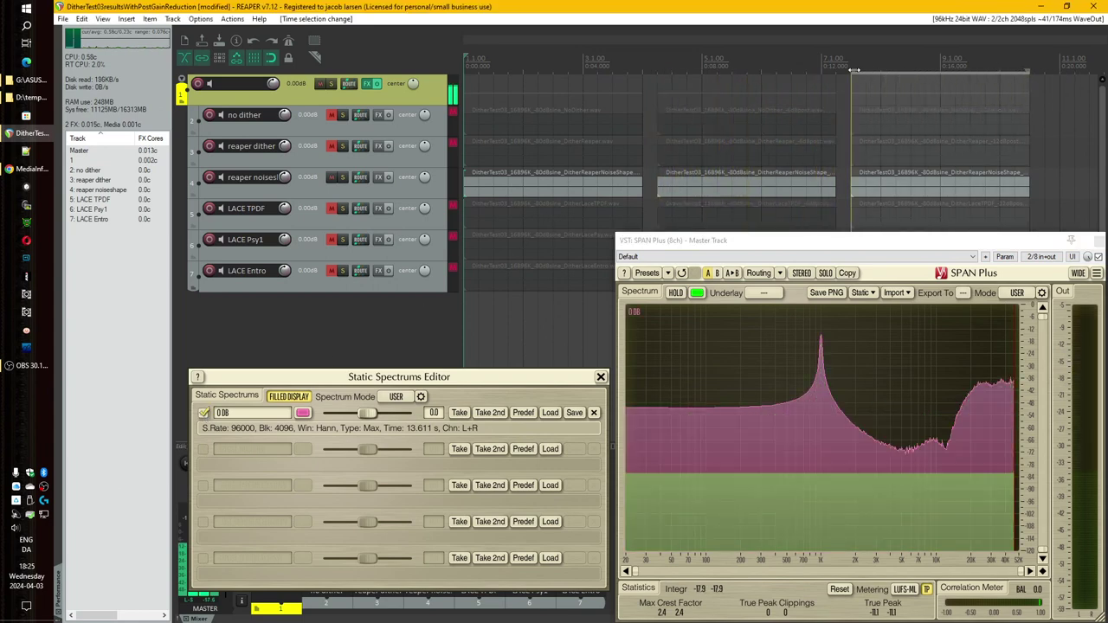
click(730, 362)
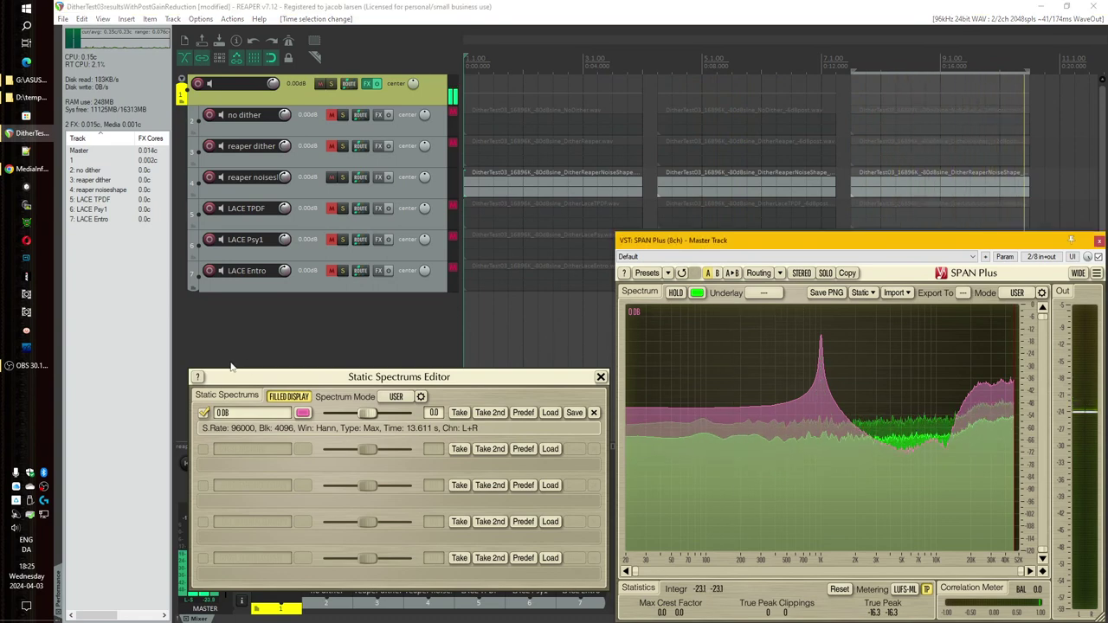
click(204, 414)
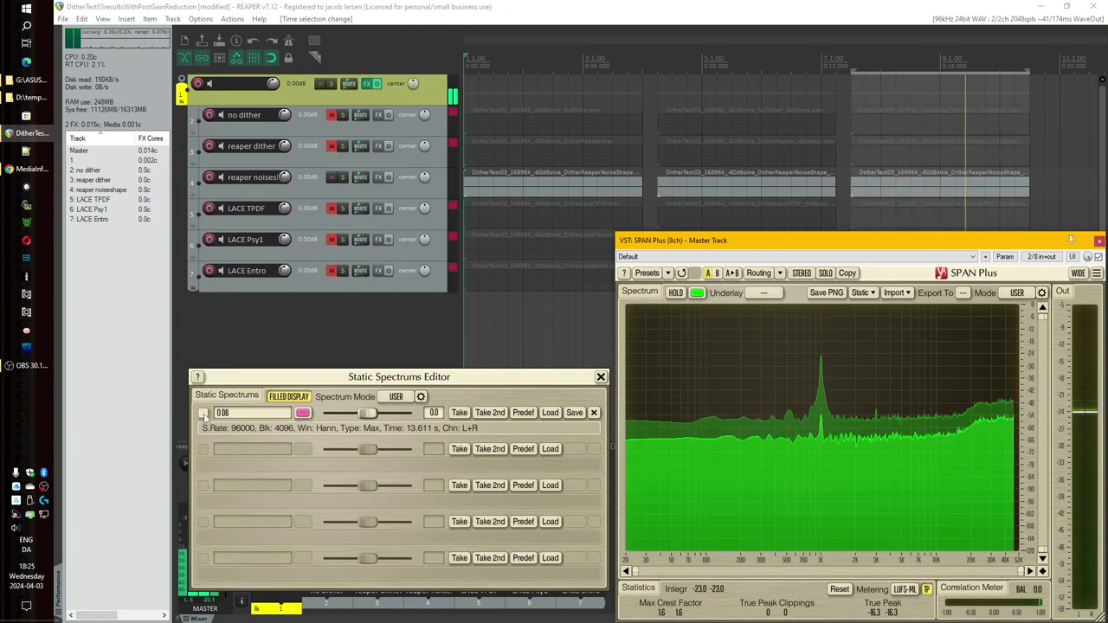
click(203, 414)
click(204, 414)
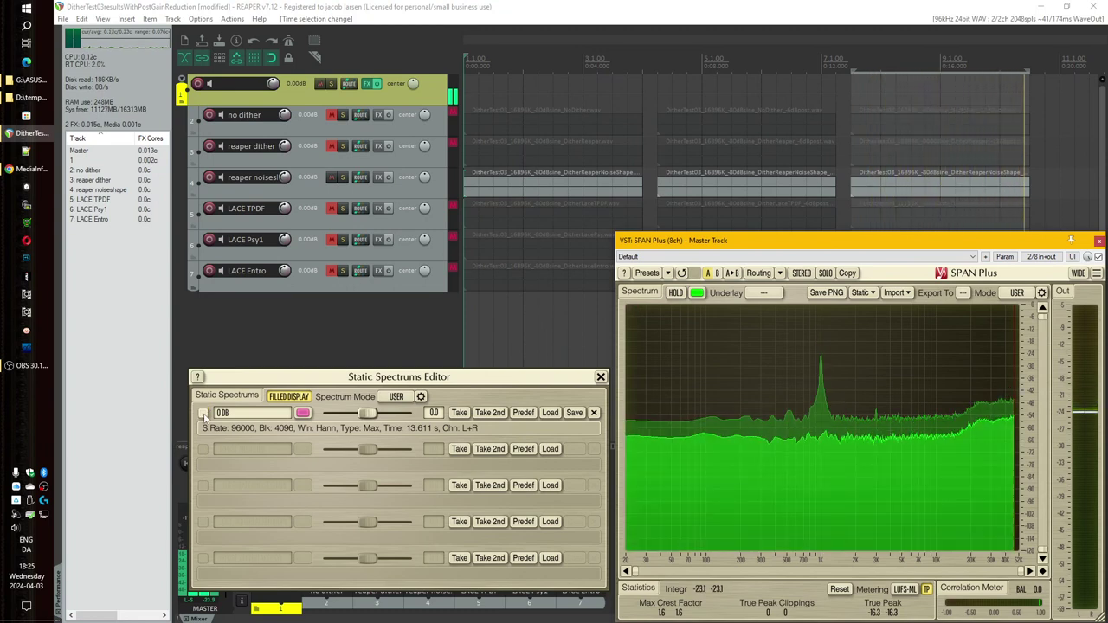
click(204, 414)
click(203, 413)
click(204, 414)
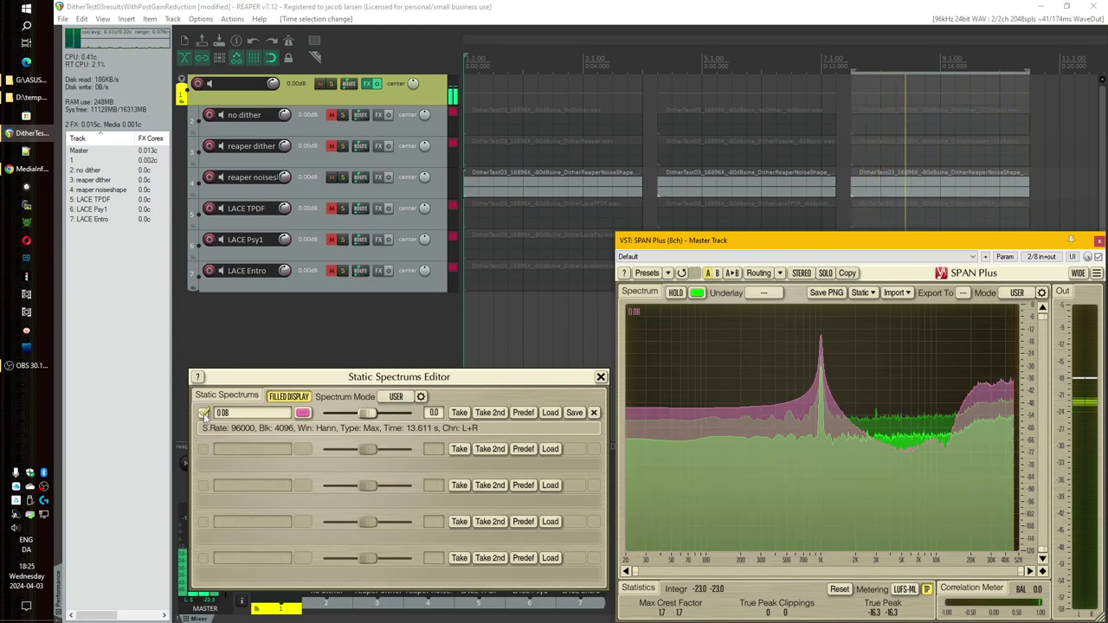
click(203, 414)
click(204, 413)
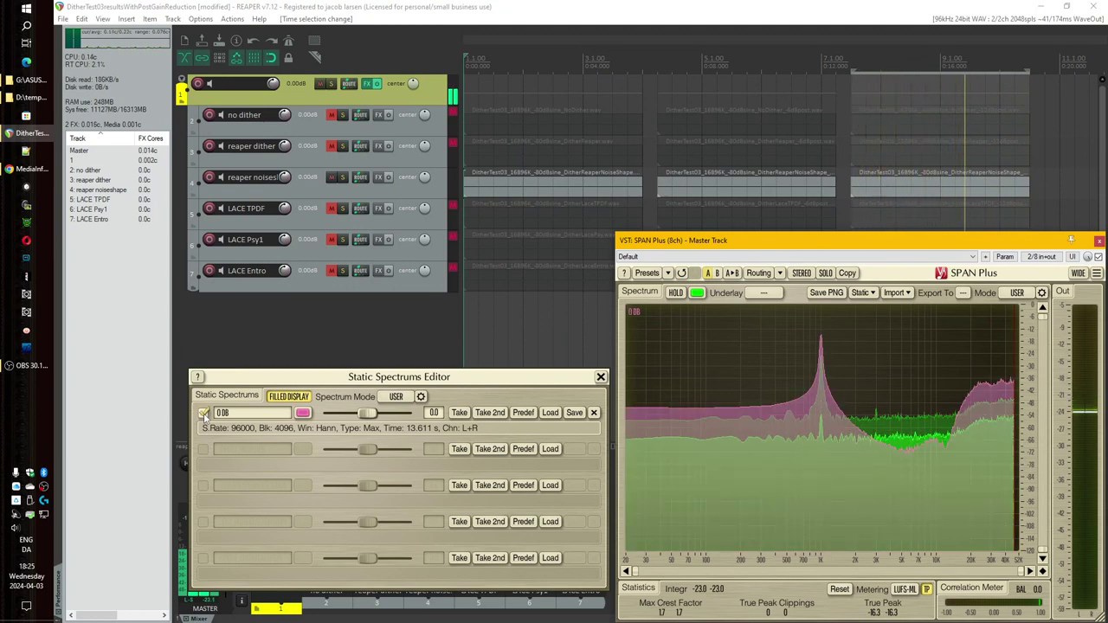
click(203, 414)
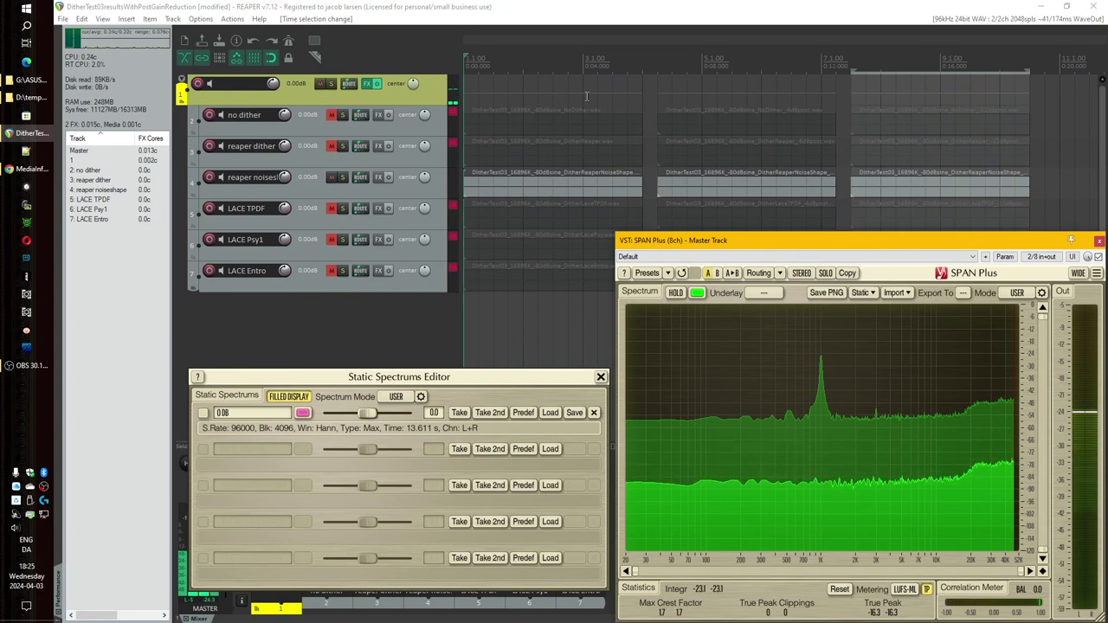
Set the time selection back over the first clips and switch the unmuted track from reaper noiseshape to LACE TPDF.
drag(640, 64, 449, 62)
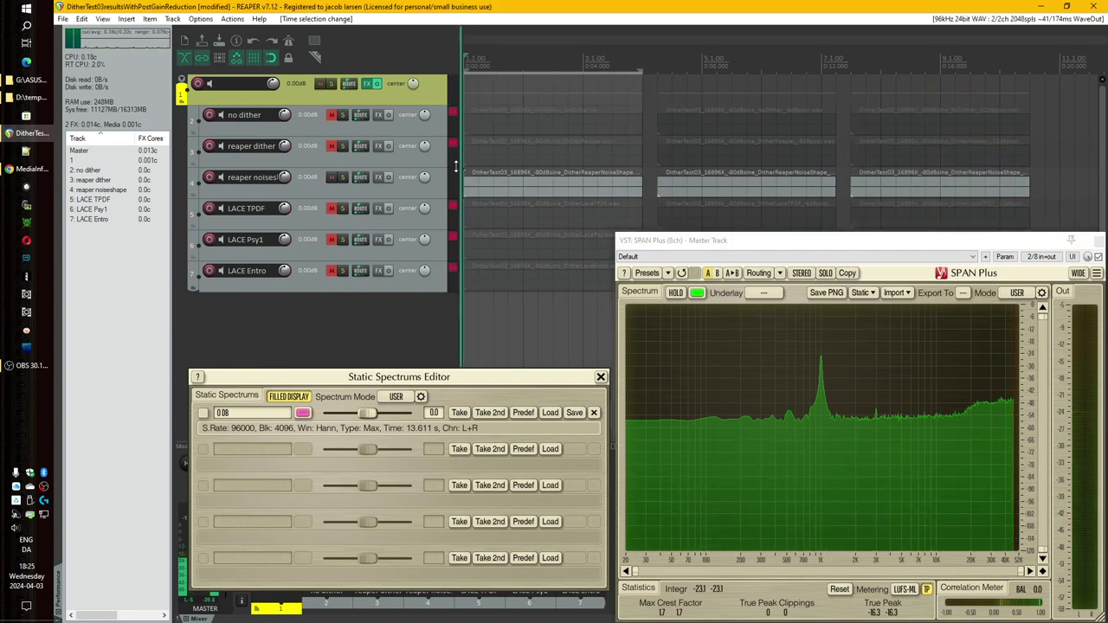
click(330, 178)
click(332, 209)
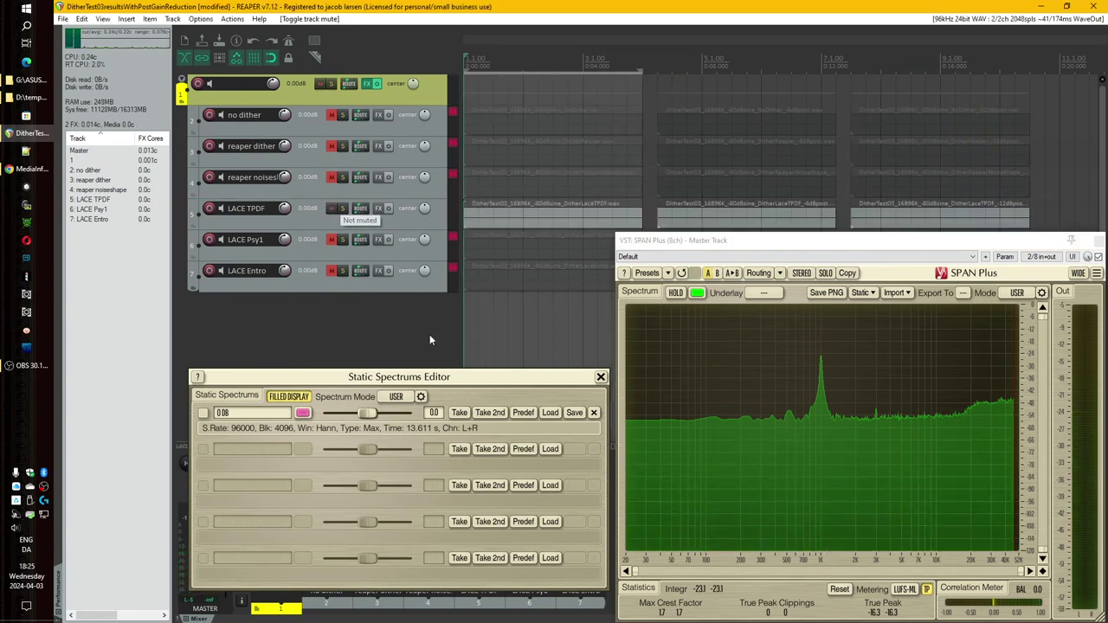
Replace the stored static spectrum with a 0 DB overlay taken while looping the first LACE TPDF clip.
click(594, 413)
click(680, 384)
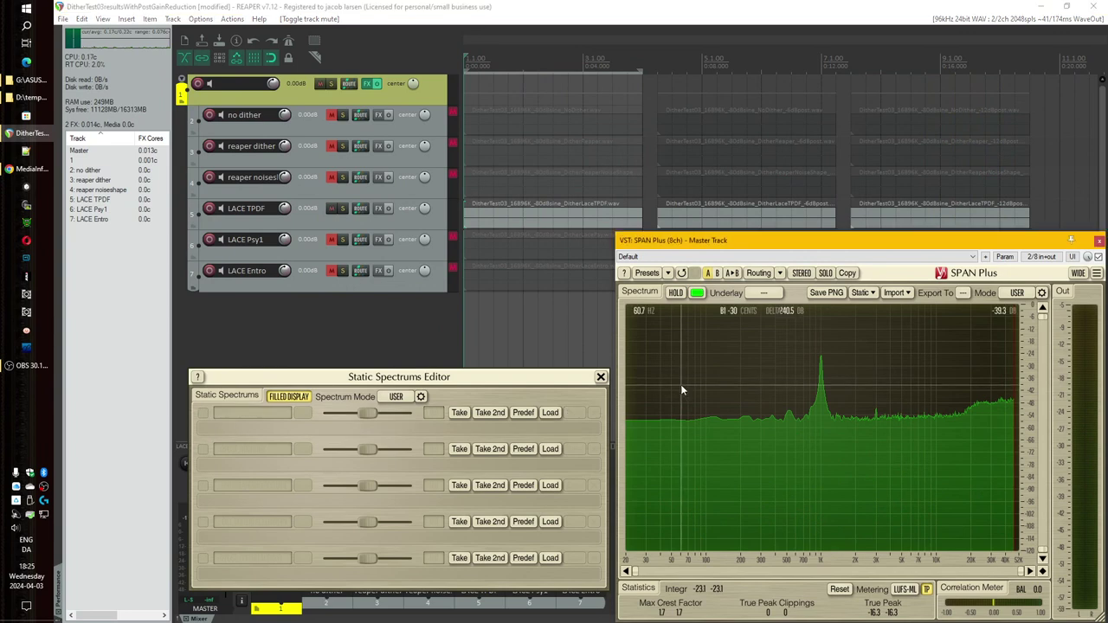
click(305, 325)
key(space)
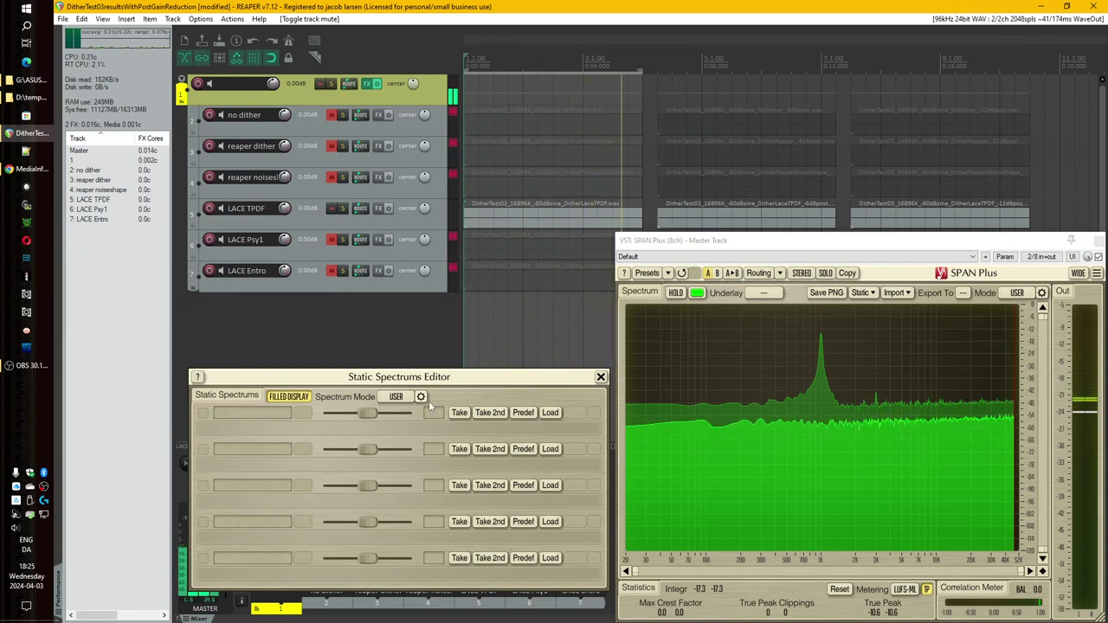
click(490, 414)
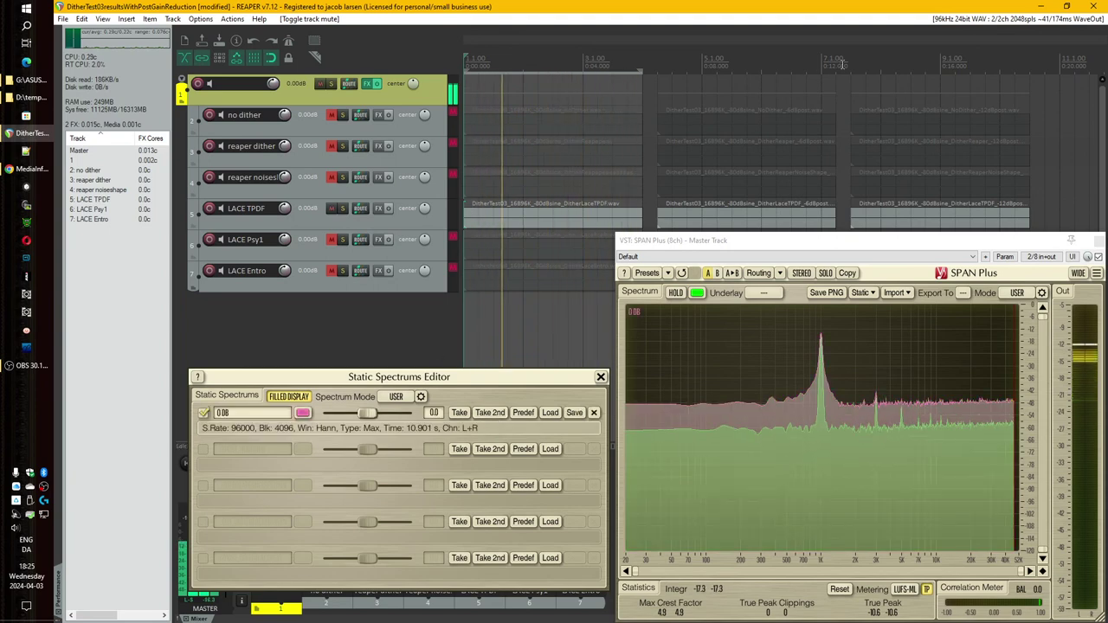
Loop the LACE TPDF -6 dB post clip and compare its live spectrum with the 0 DB static overlay shown and hidden.
drag(836, 64, 658, 67)
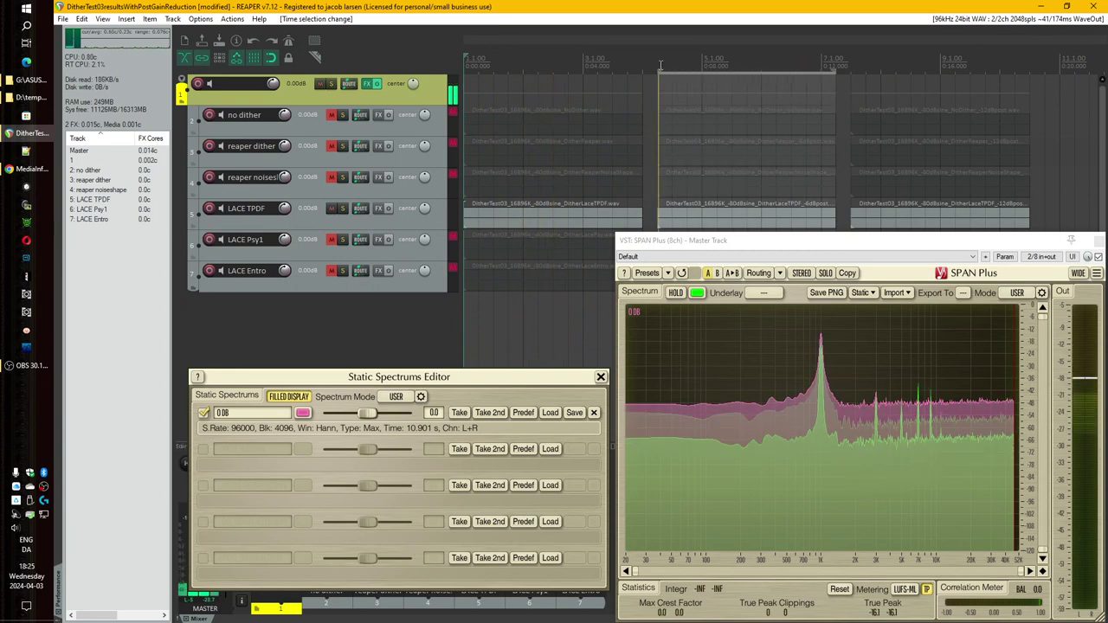
click(673, 374)
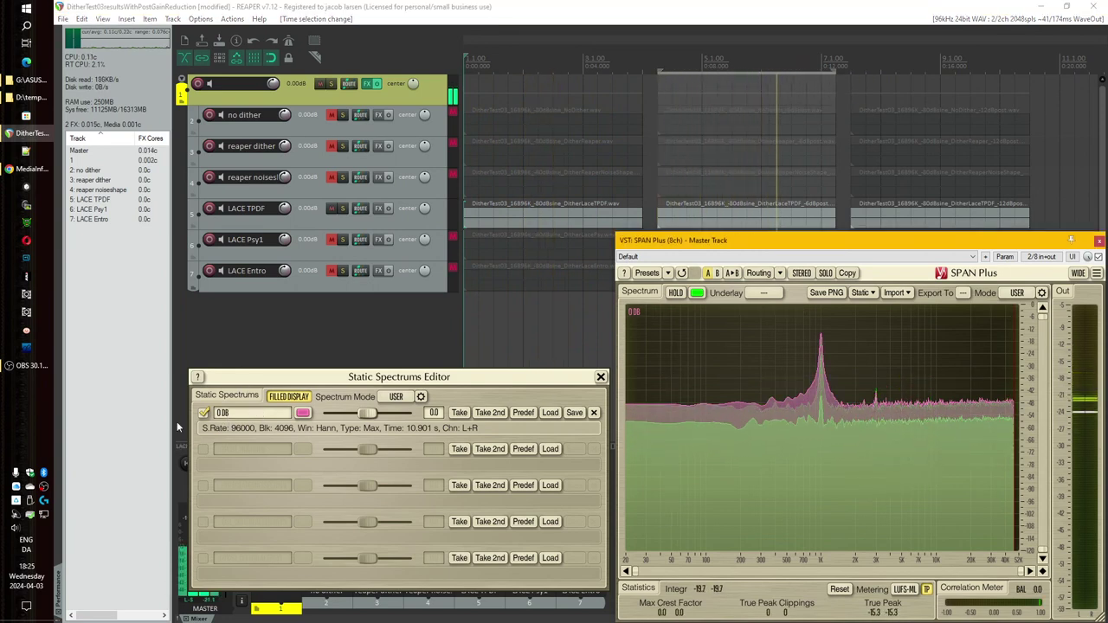
click(203, 413)
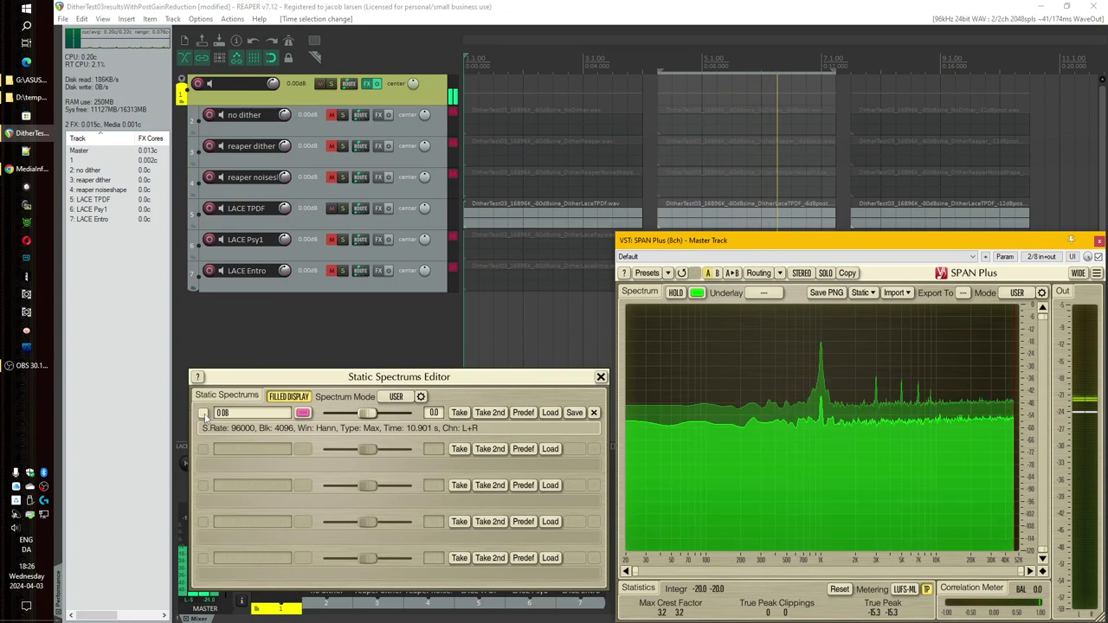
click(203, 414)
click(204, 414)
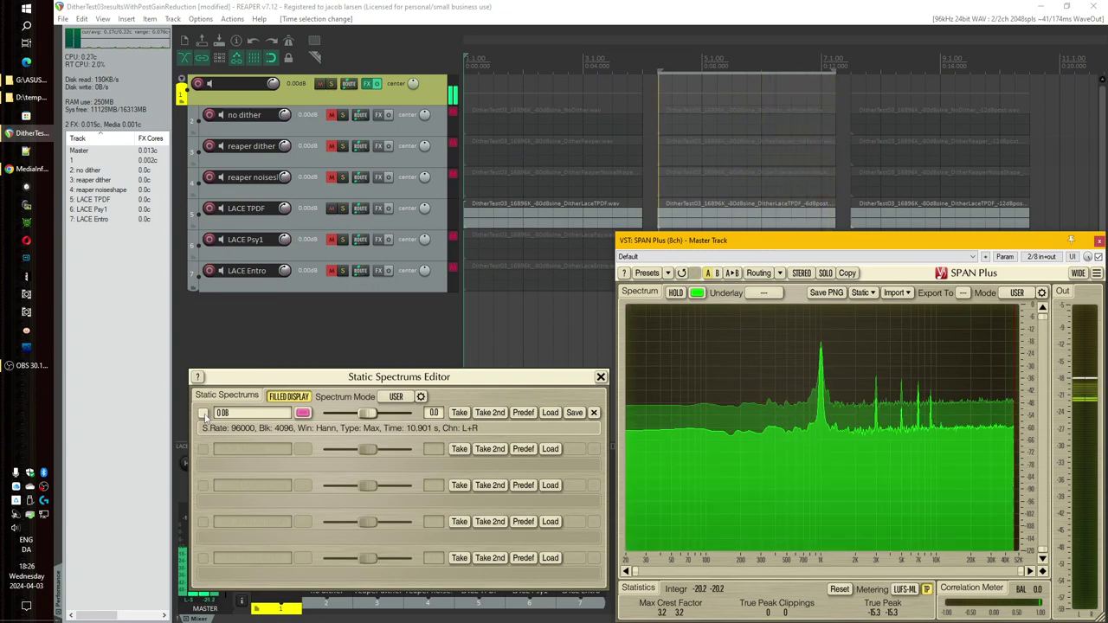
click(204, 414)
click(203, 413)
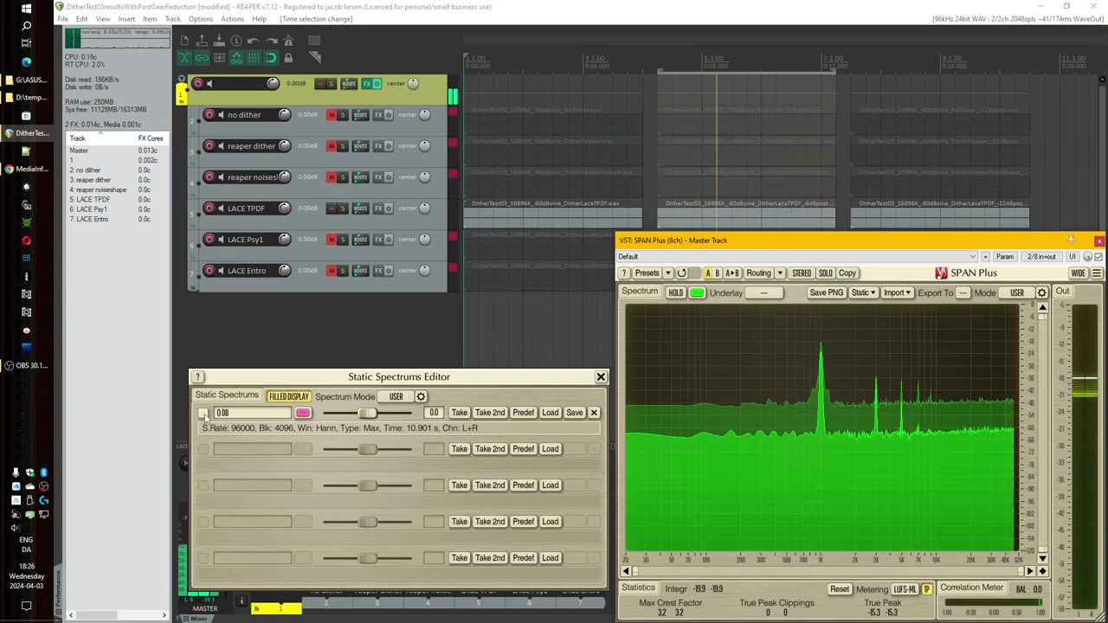
click(203, 414)
Loop the LACE TPDF -12 dB post clip and compare its live spectrum with the 0 DB static overlay shown and hidden.
drag(1027, 66, 854, 68)
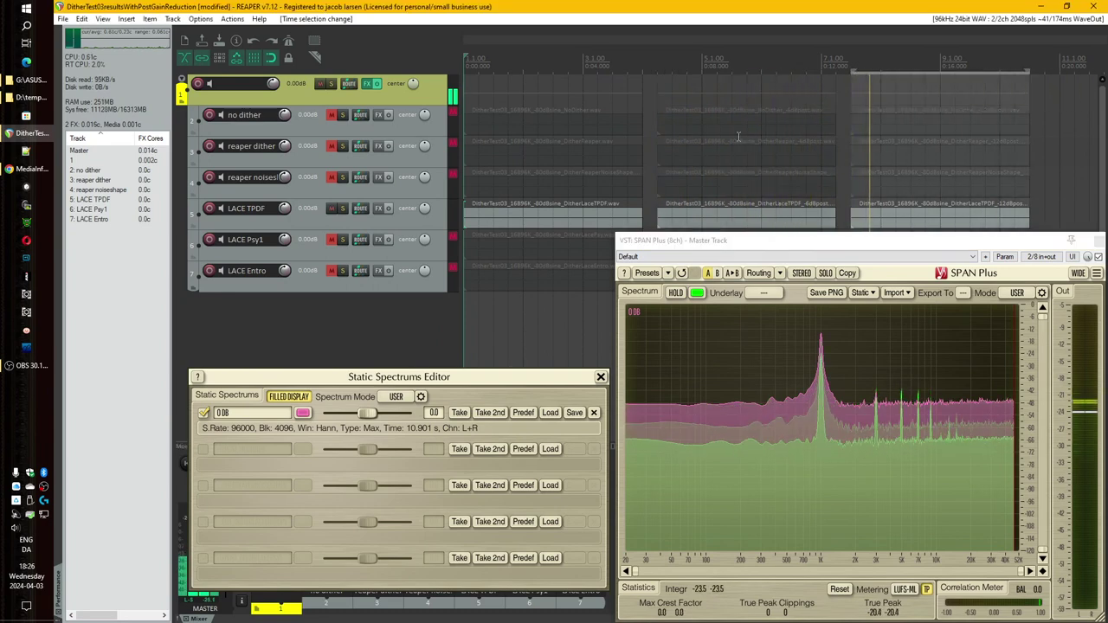
click(702, 361)
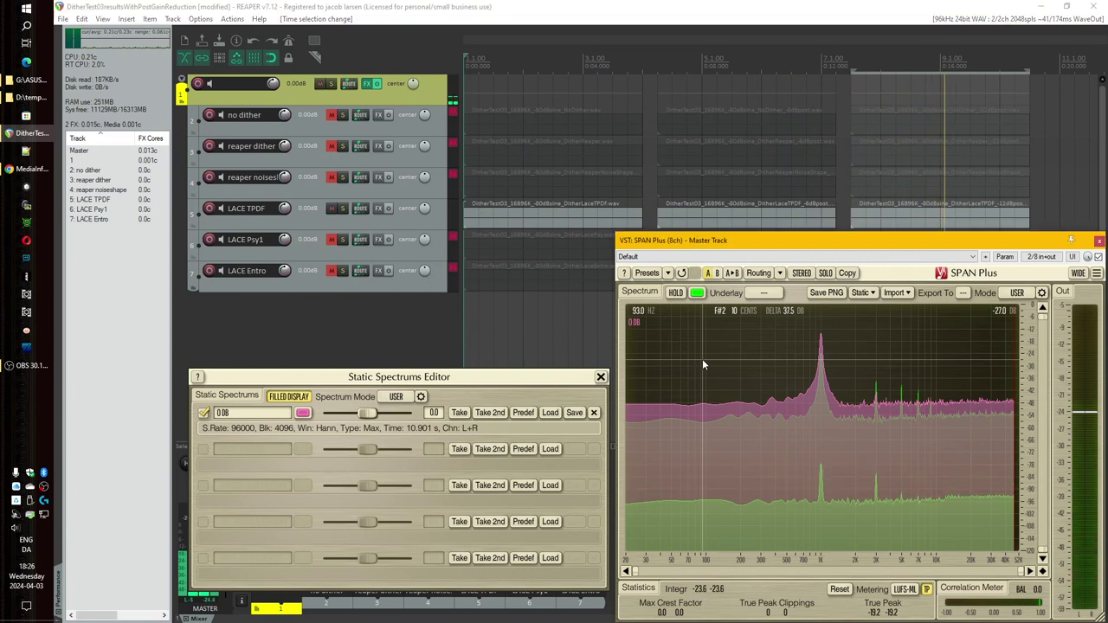
click(205, 413)
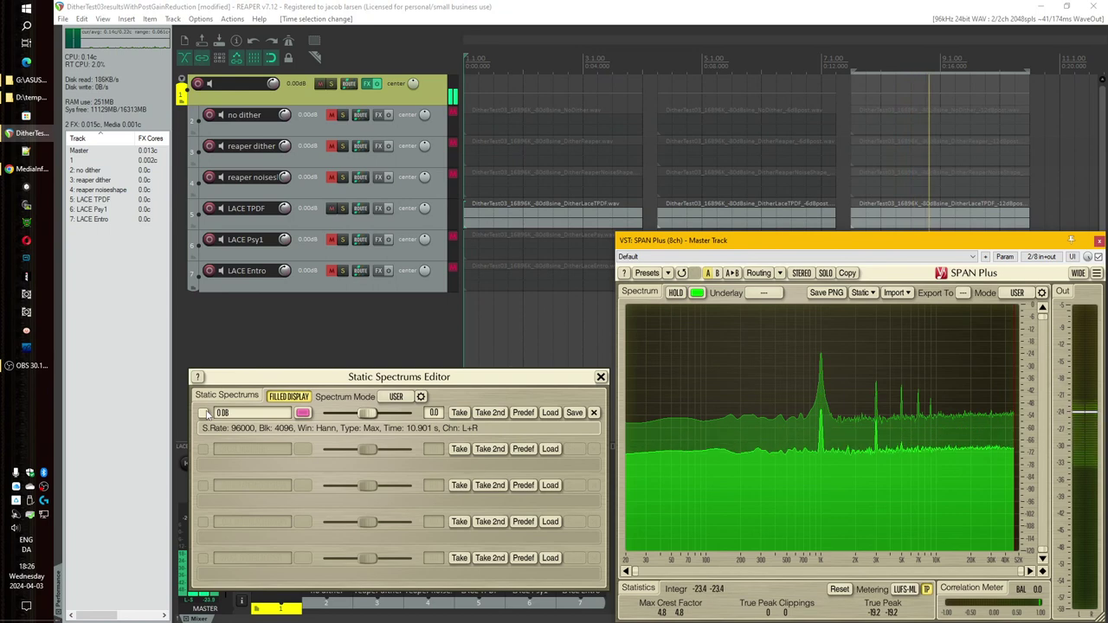
click(204, 413)
click(205, 413)
click(204, 413)
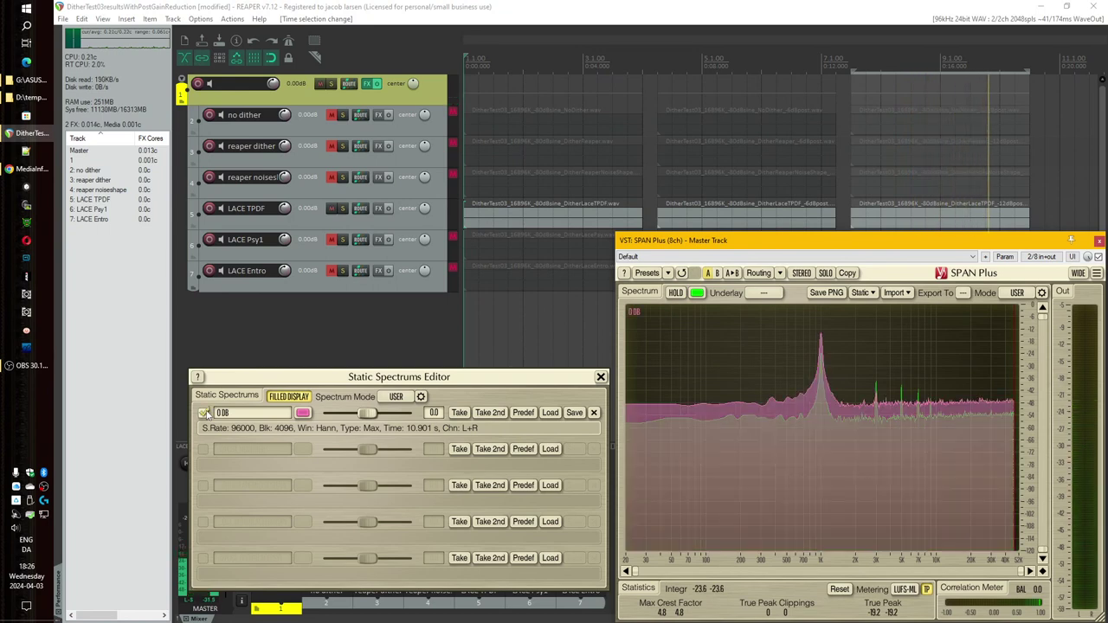
click(205, 413)
click(205, 413)
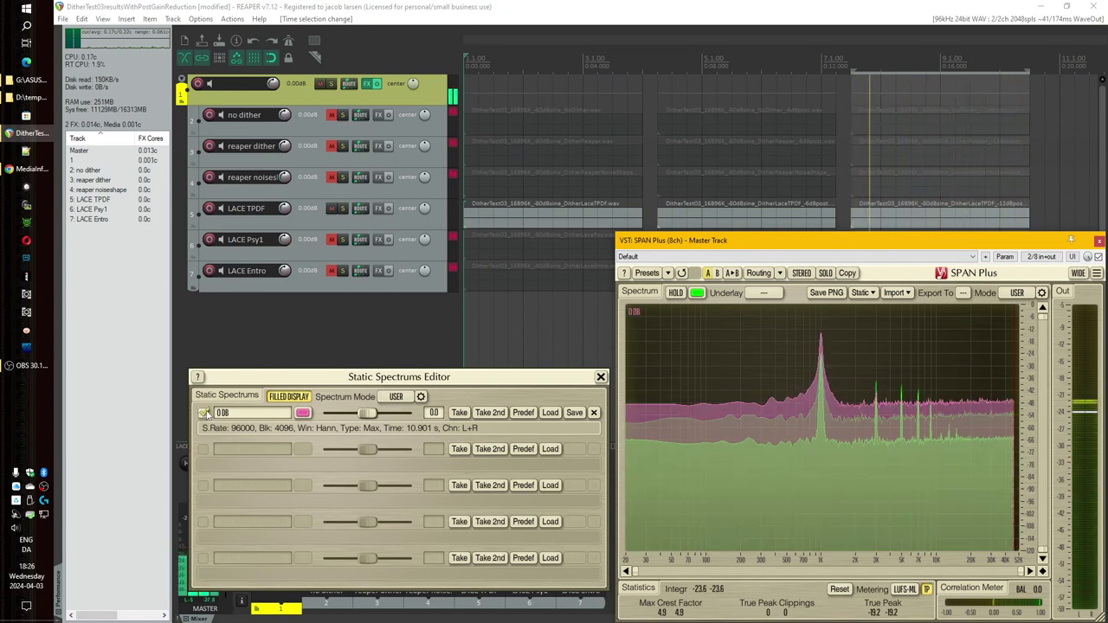
click(205, 413)
click(204, 413)
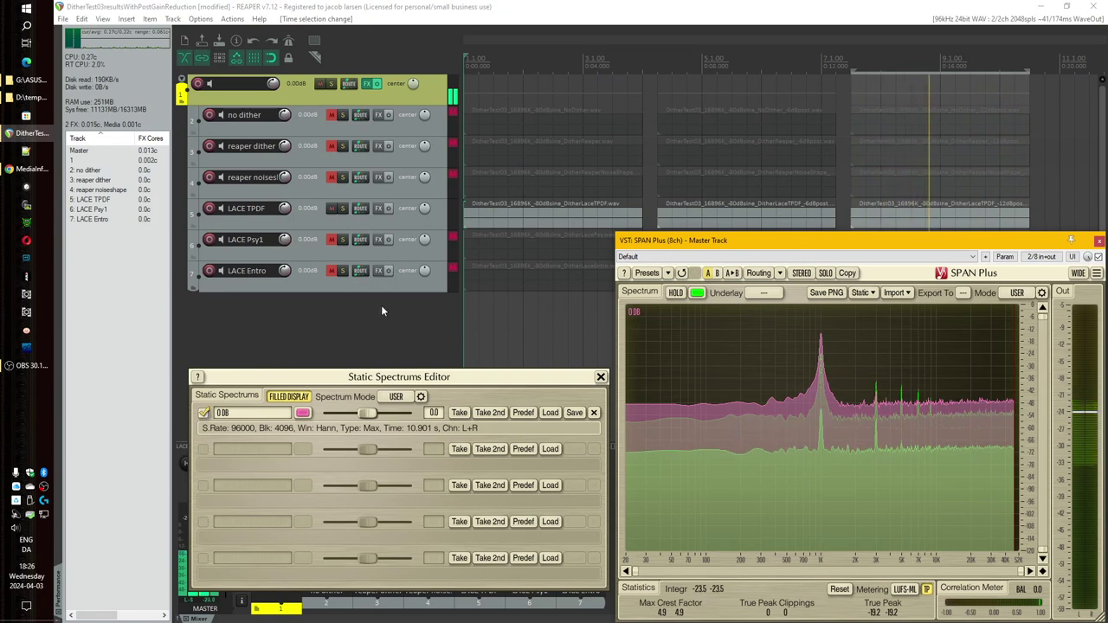
Set the time selection back to 0:00.000–0:06.000, clear the live spectrum and delete the stored 0 DB static spectrum.
click(643, 66)
drag(643, 67, 468, 67)
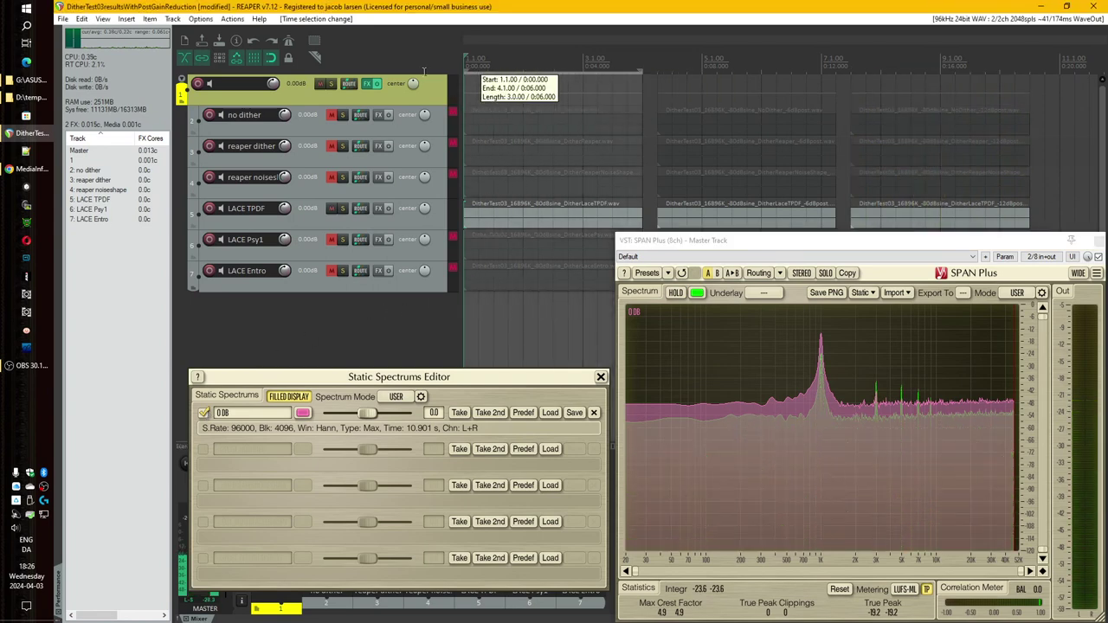
click(643, 372)
click(594, 413)
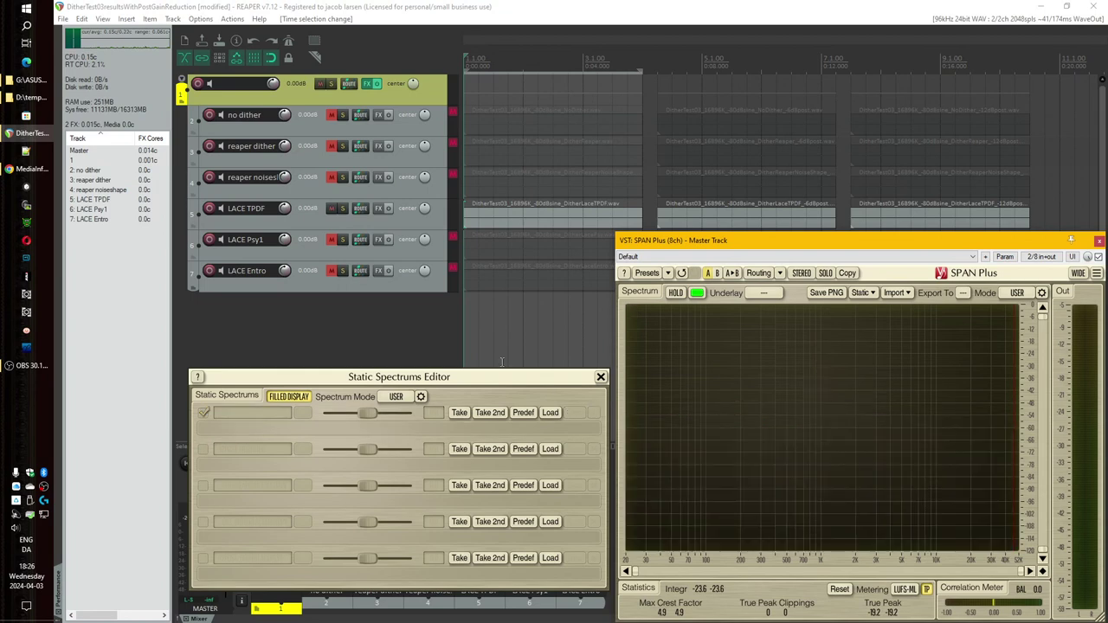
Switch the unmuted track from LACE TPDF to LACE Psy1 and store its looped first clip's spectrum as the 0 DB static overlay.
click(330, 208)
click(330, 208)
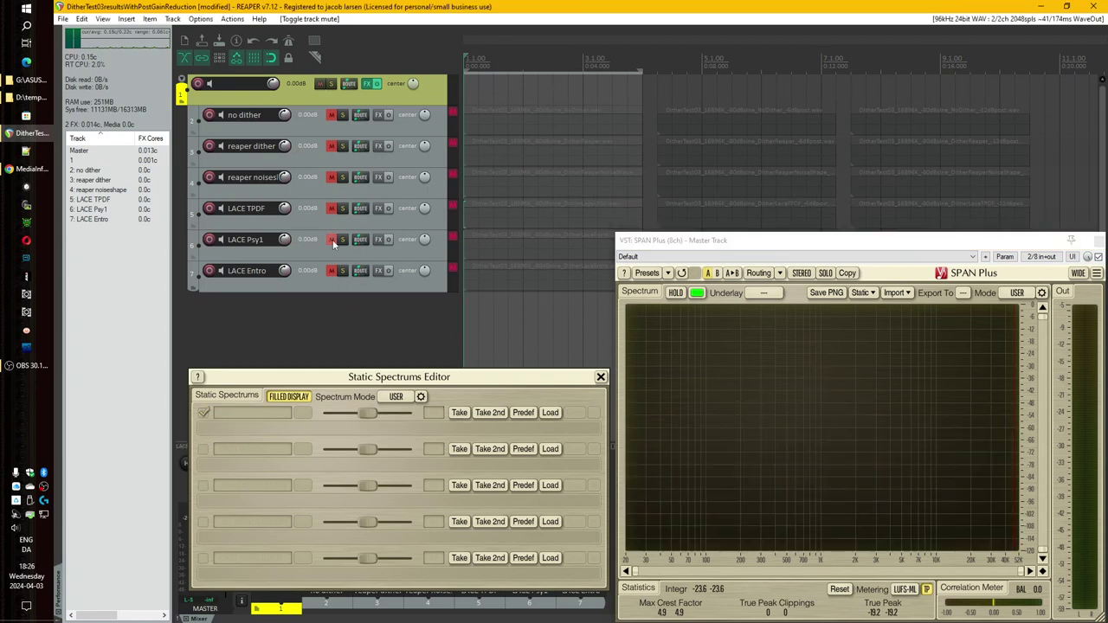
click(330, 239)
key(space)
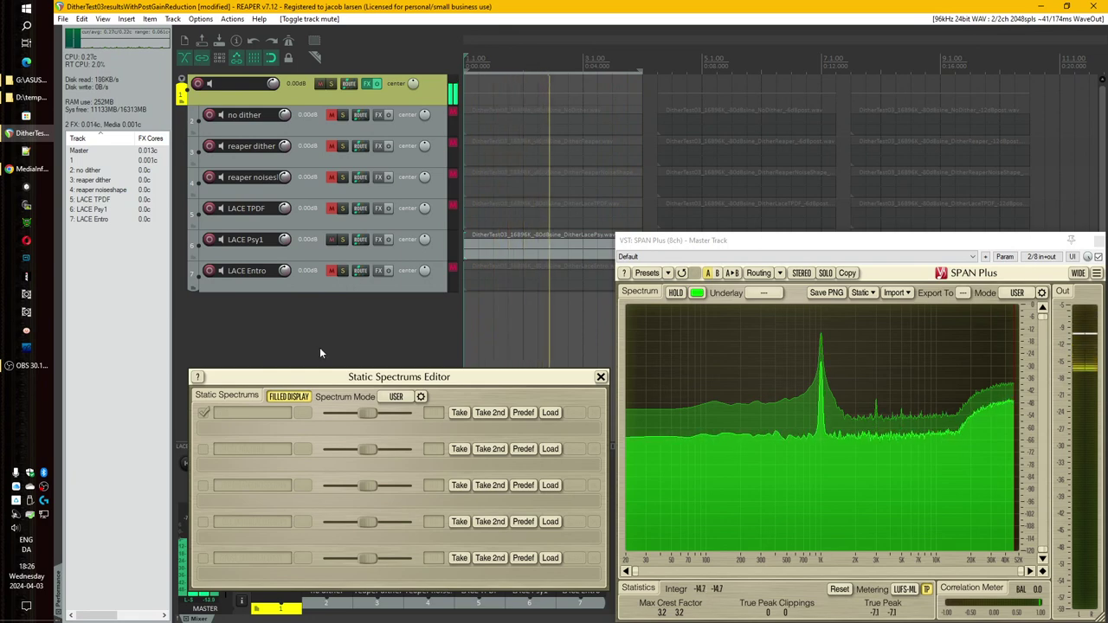
click(459, 412)
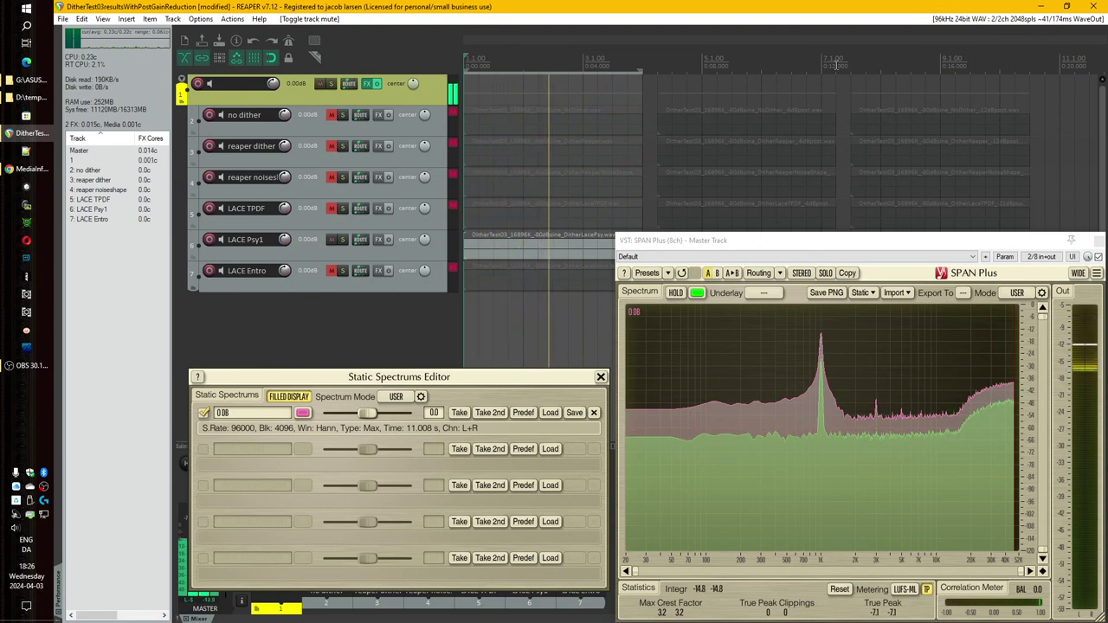
Loop the LACE Psy1 -6 dB post clip and compare its live spectrum with the 0 DB static overlay shown and hidden.
drag(837, 64, 692, 62)
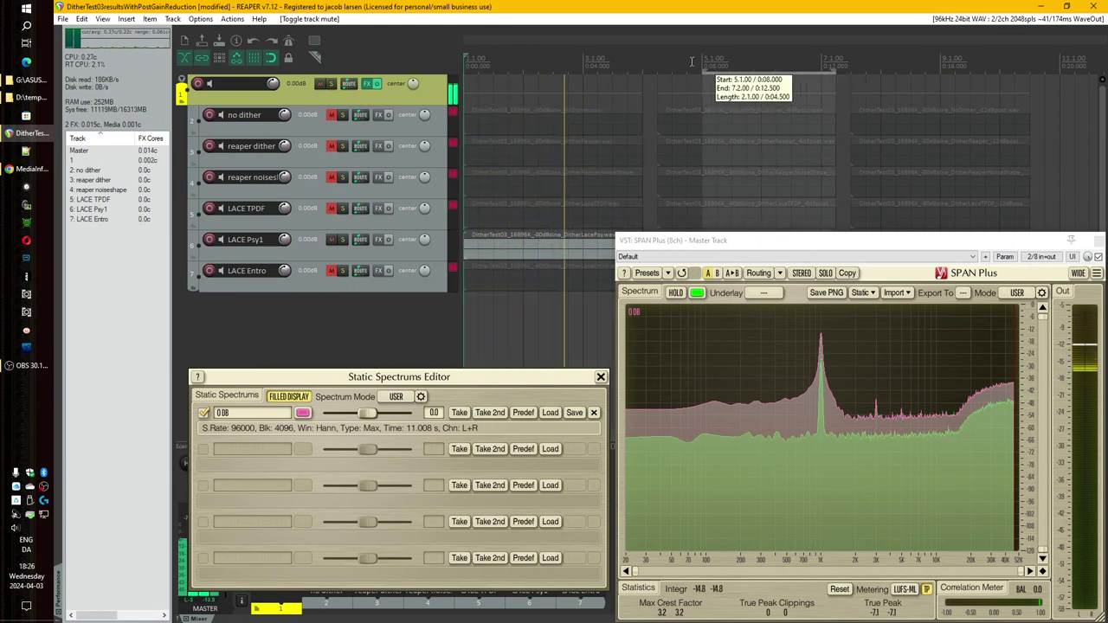
click(703, 354)
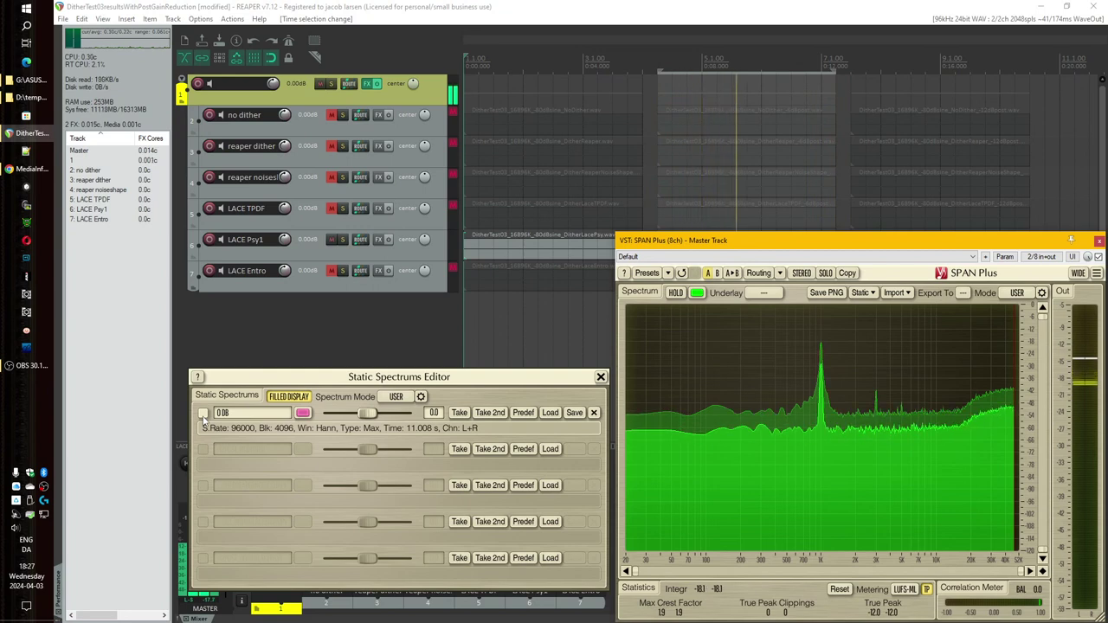
click(203, 414)
click(202, 414)
click(203, 414)
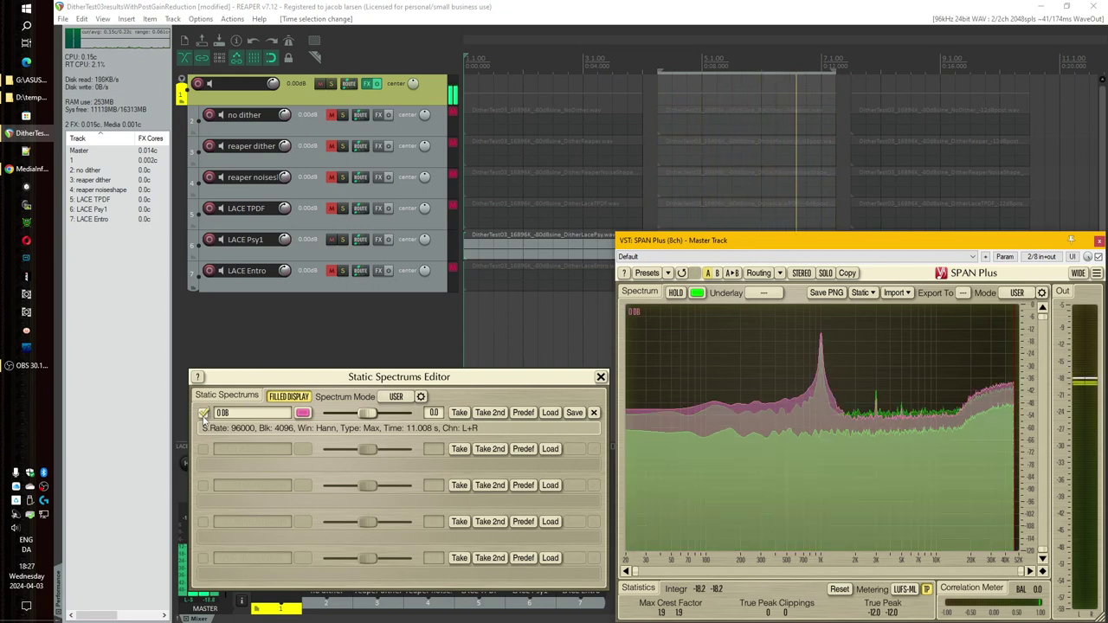
click(203, 414)
click(202, 414)
click(202, 414)
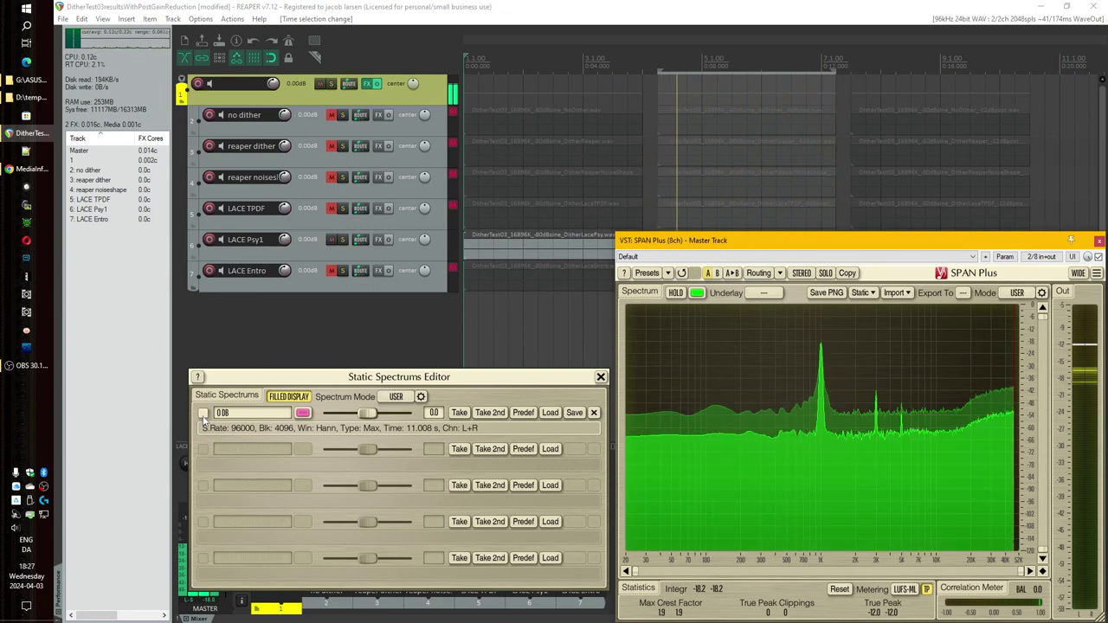
click(203, 414)
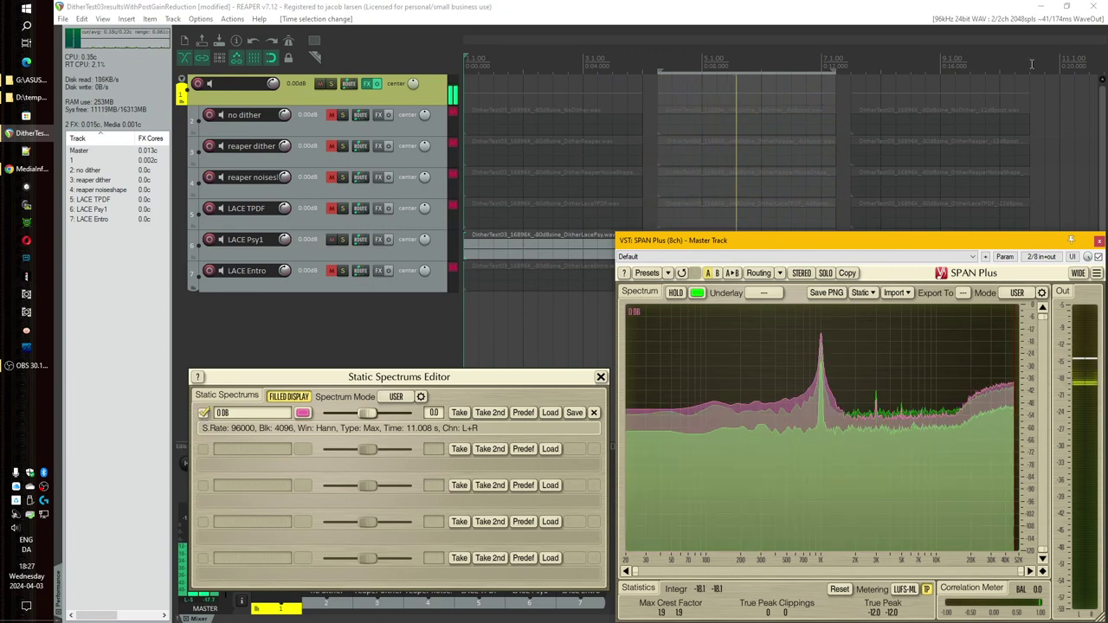
Loop the LACE Psy1 -12 dB post clip and compare its live spectrum with the 0 DB static overlay shown and hidden.
drag(658, 70, 852, 68)
key(space)
click(679, 376)
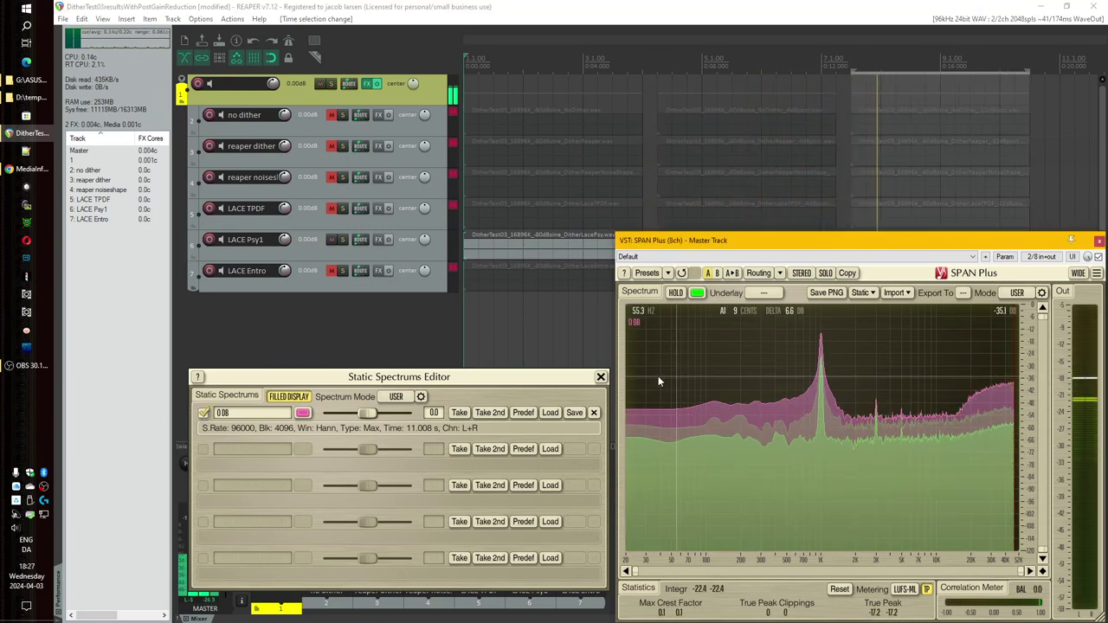
click(202, 413)
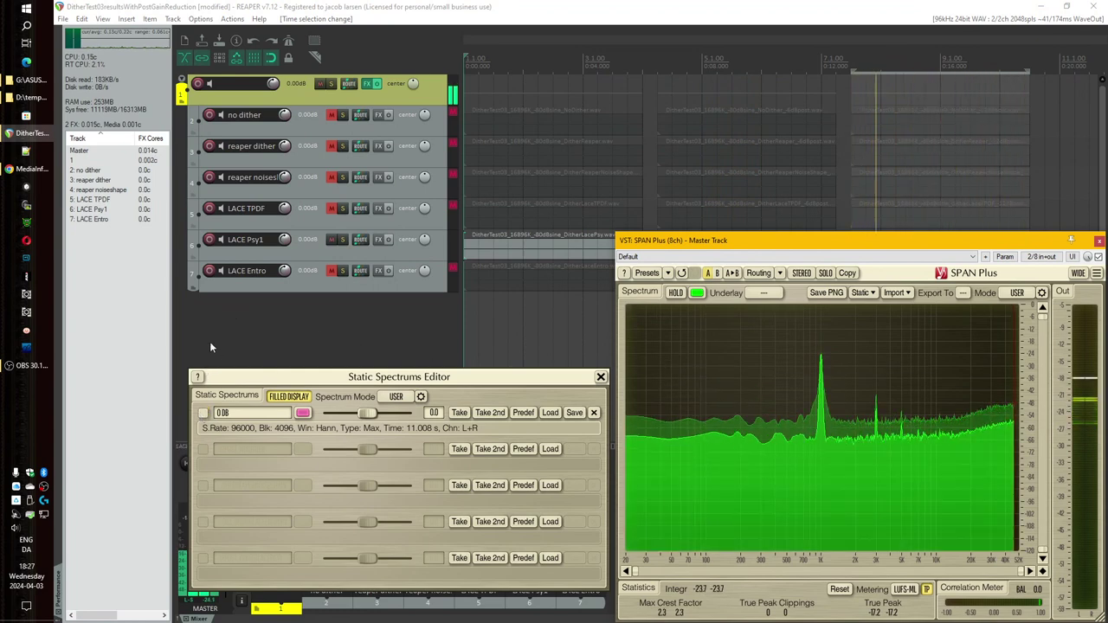
click(202, 413)
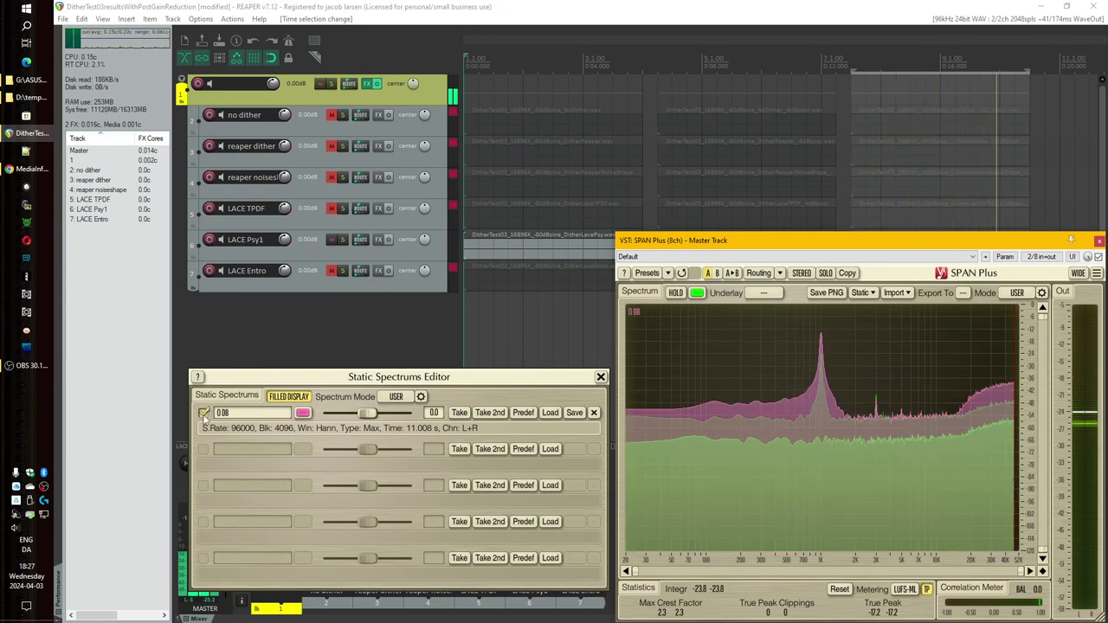
click(202, 413)
click(202, 414)
click(203, 413)
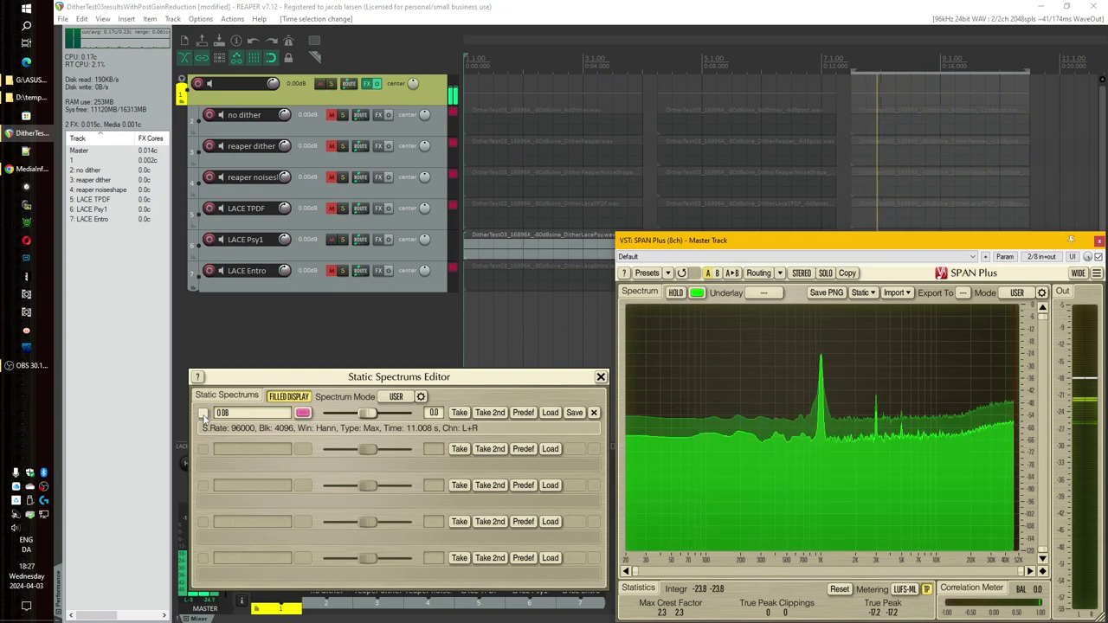
click(203, 413)
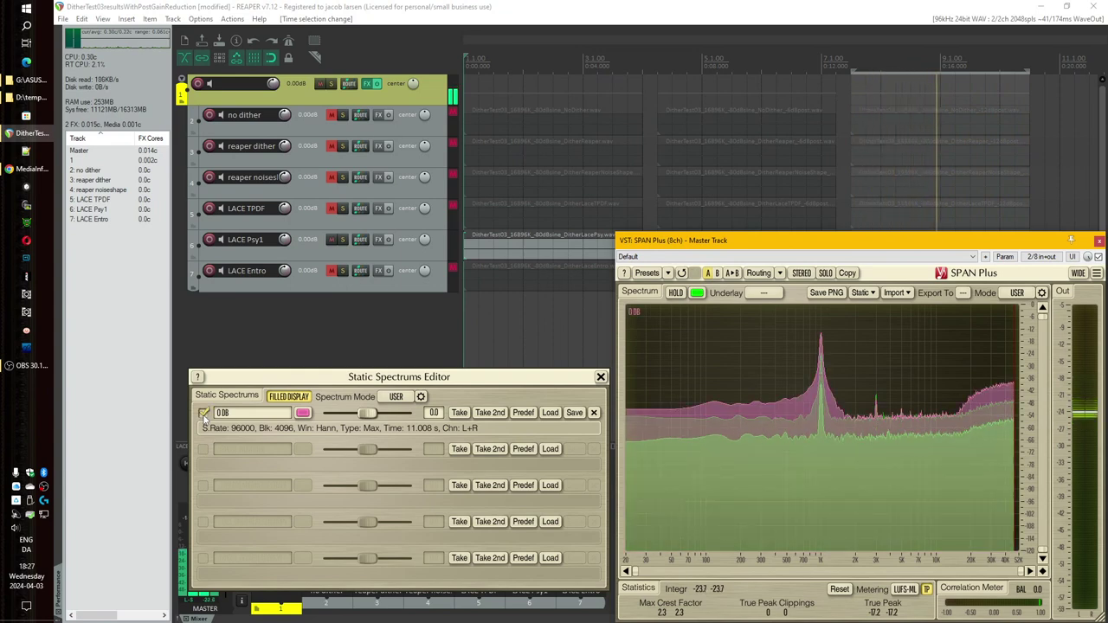
click(202, 414)
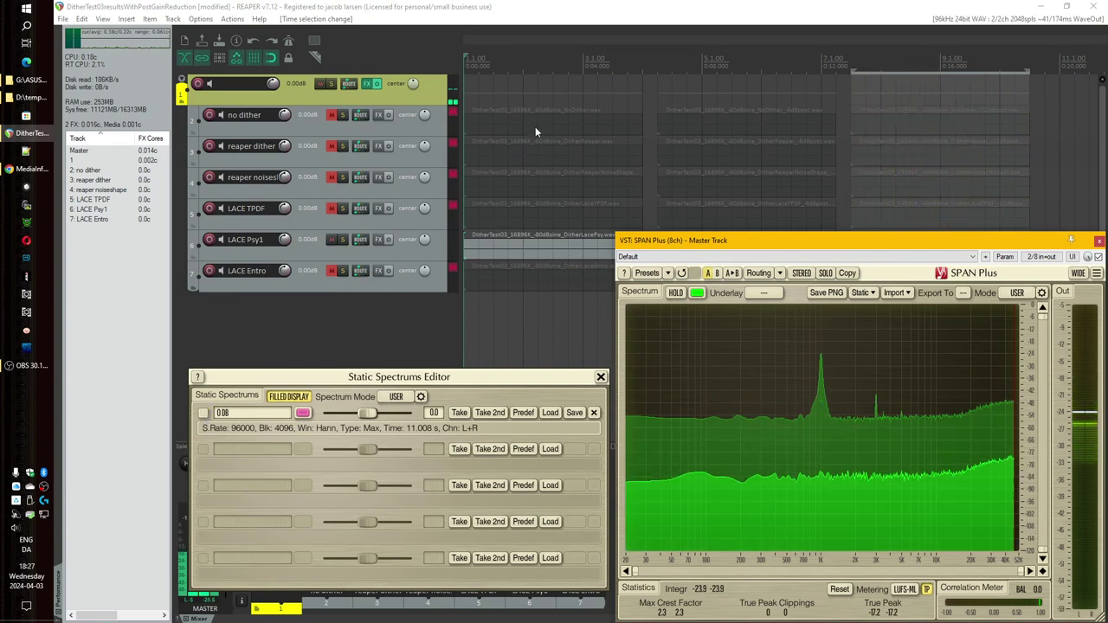
Set the time selection back to the first clip and switch the unmuted track from LACE Psy1 to LACE Entro.
drag(645, 65, 450, 158)
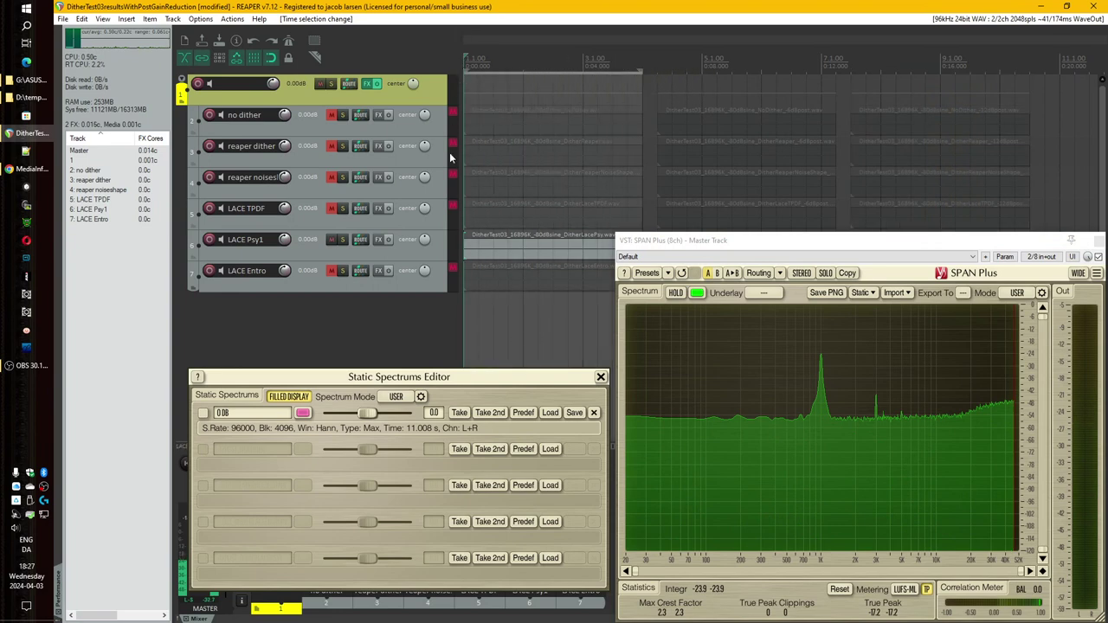
click(331, 243)
click(333, 271)
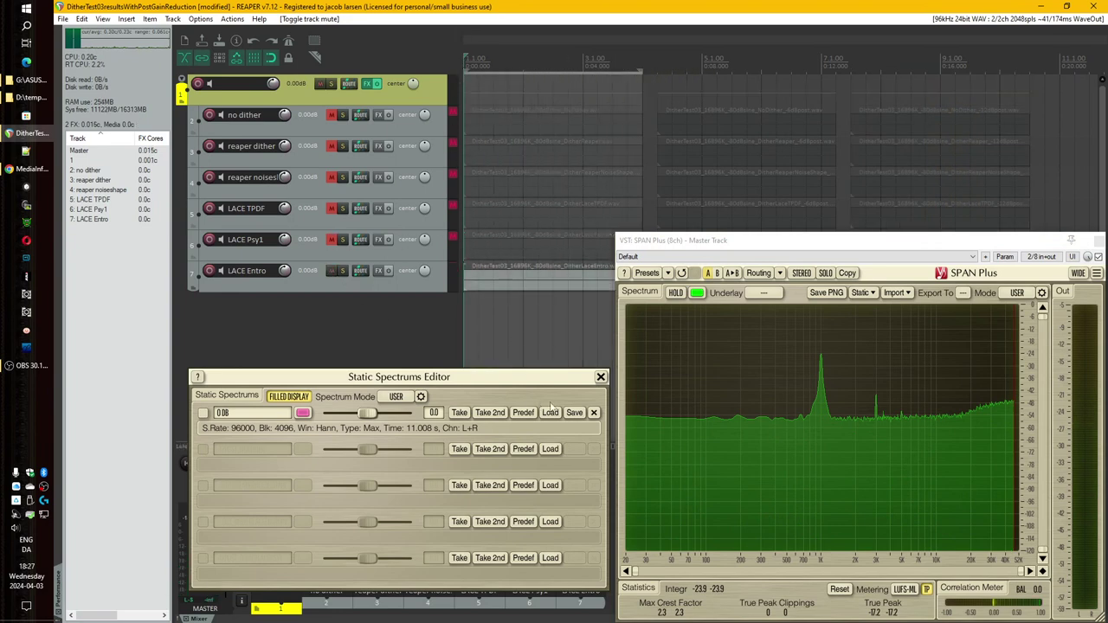
Replace the stored LACE Psy1 static spectrum with one captured from the looped first LACE Entro clip, named 0 DB.
click(594, 413)
click(313, 314)
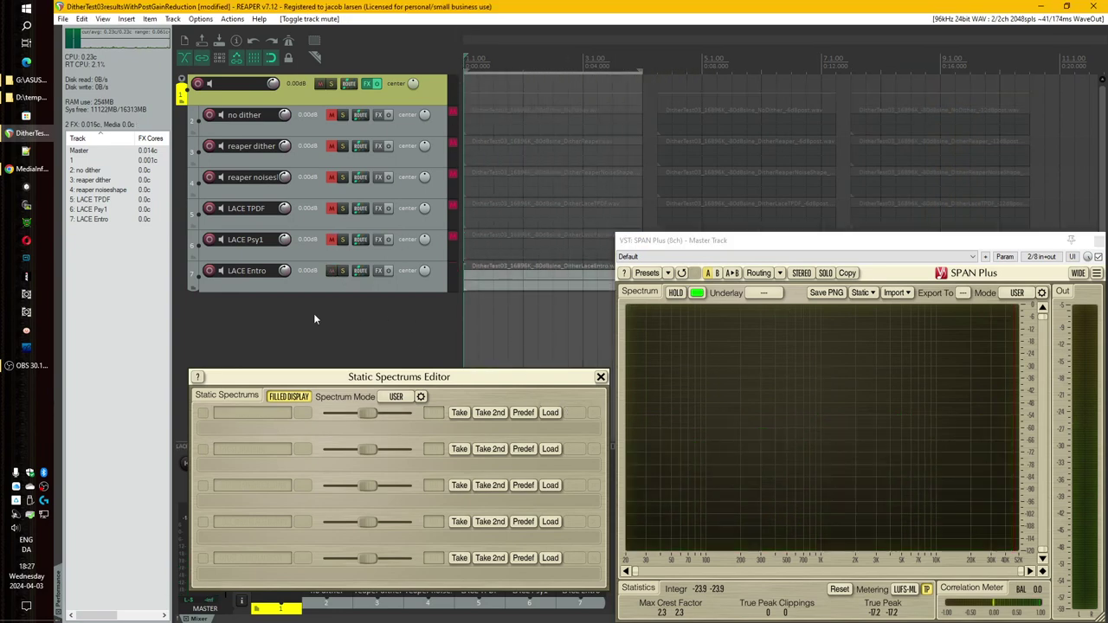
key(space)
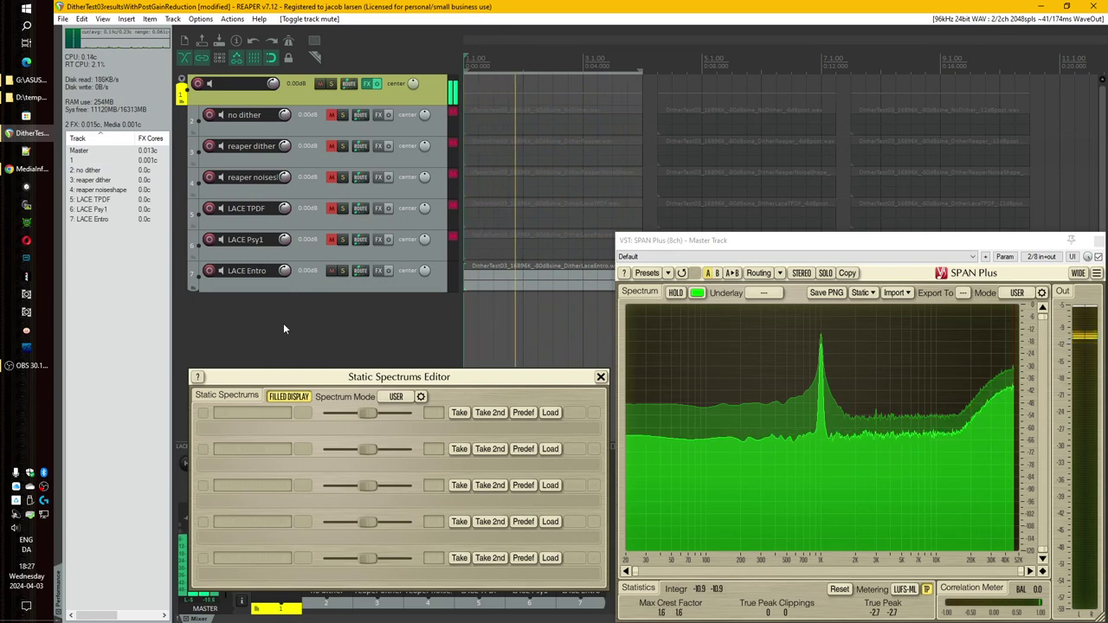
click(491, 413)
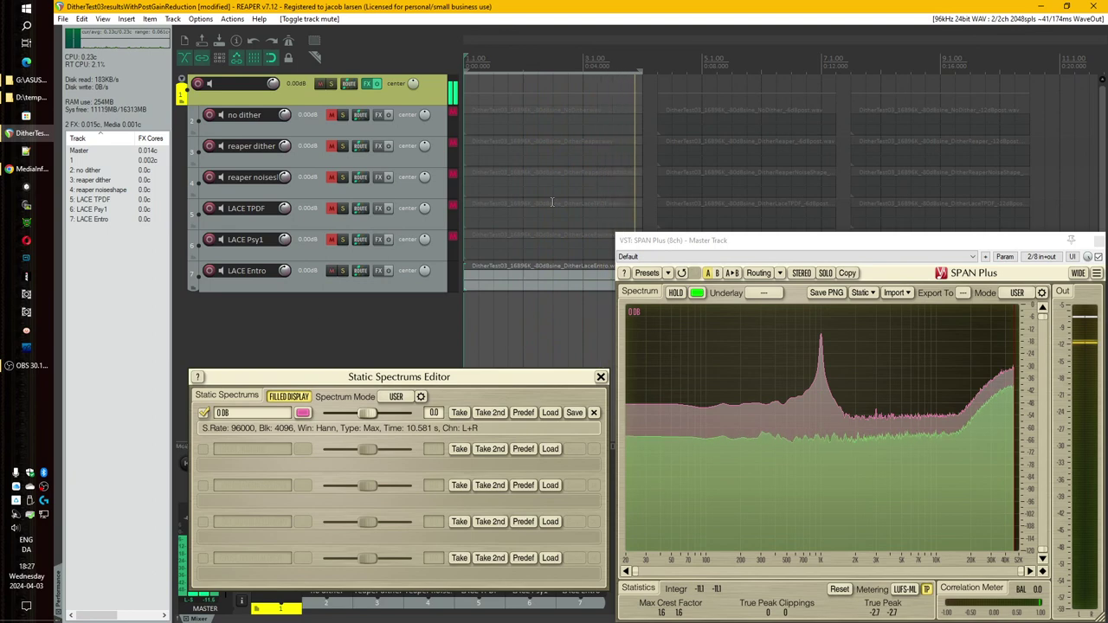
Loop the LACE Entro -6 dB post clip and compare its live spectrum with the 0 DB static overlay shown and hidden.
drag(838, 64, 668, 64)
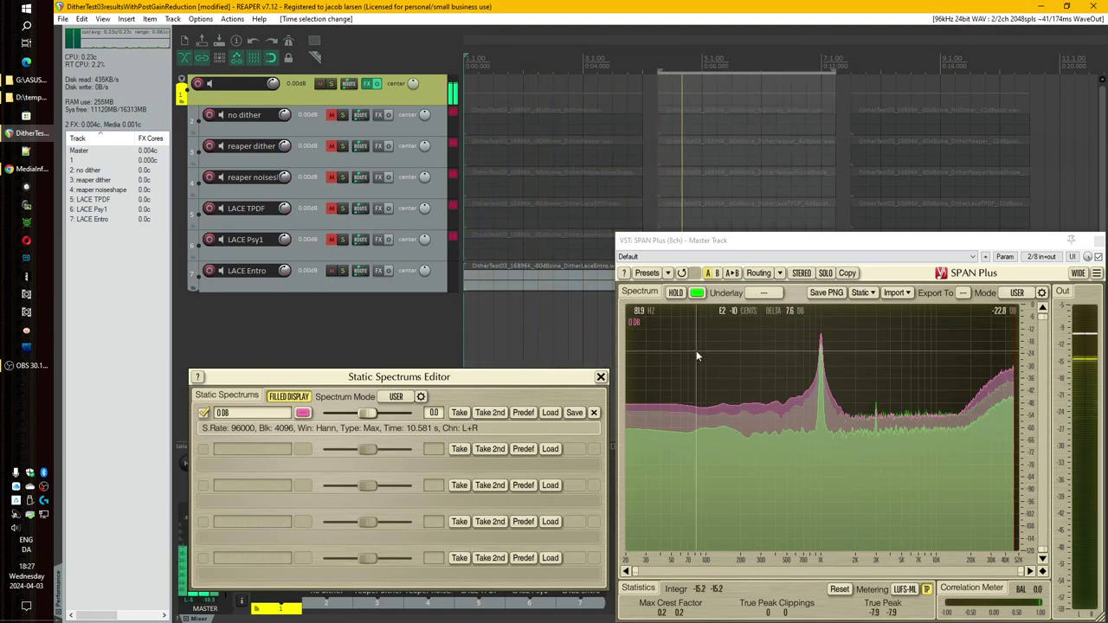
click(696, 350)
click(204, 413)
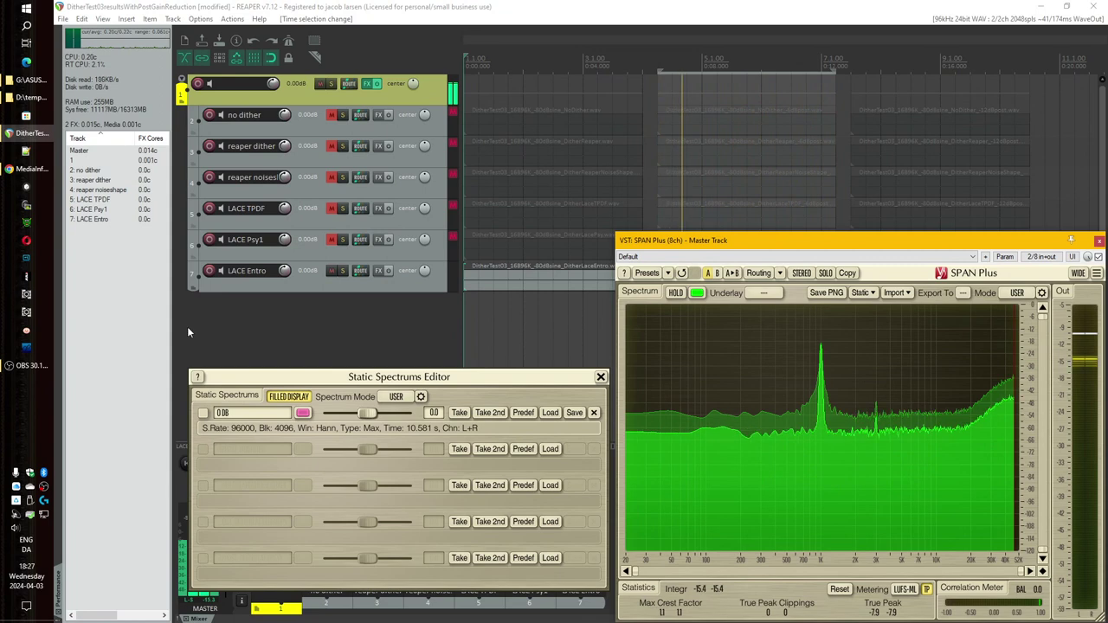
click(203, 414)
click(202, 413)
click(203, 414)
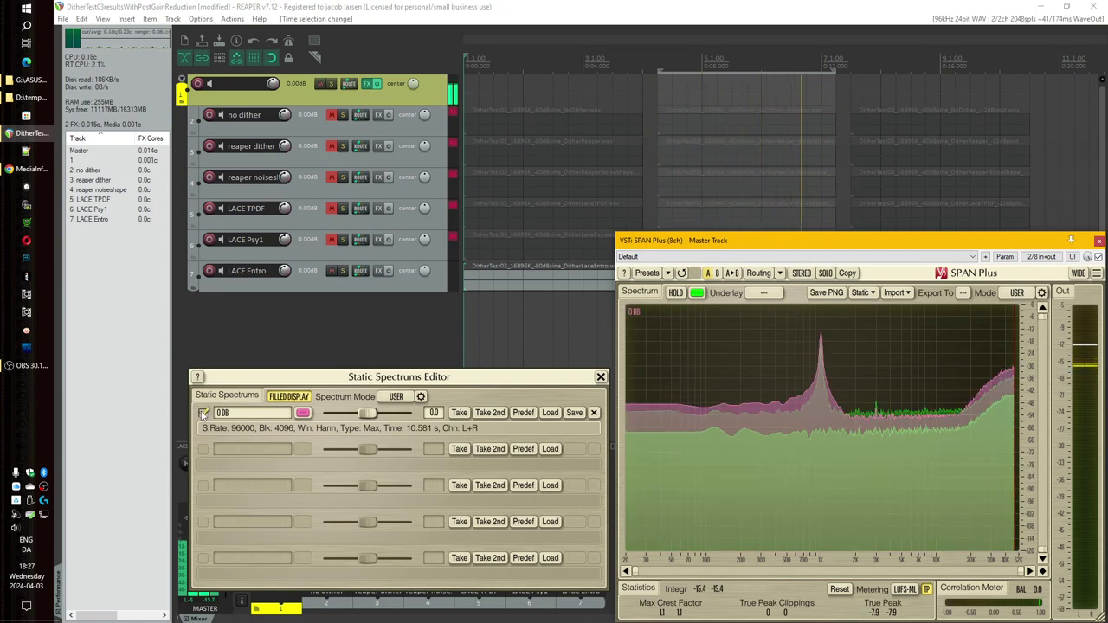
click(203, 414)
click(202, 414)
click(203, 414)
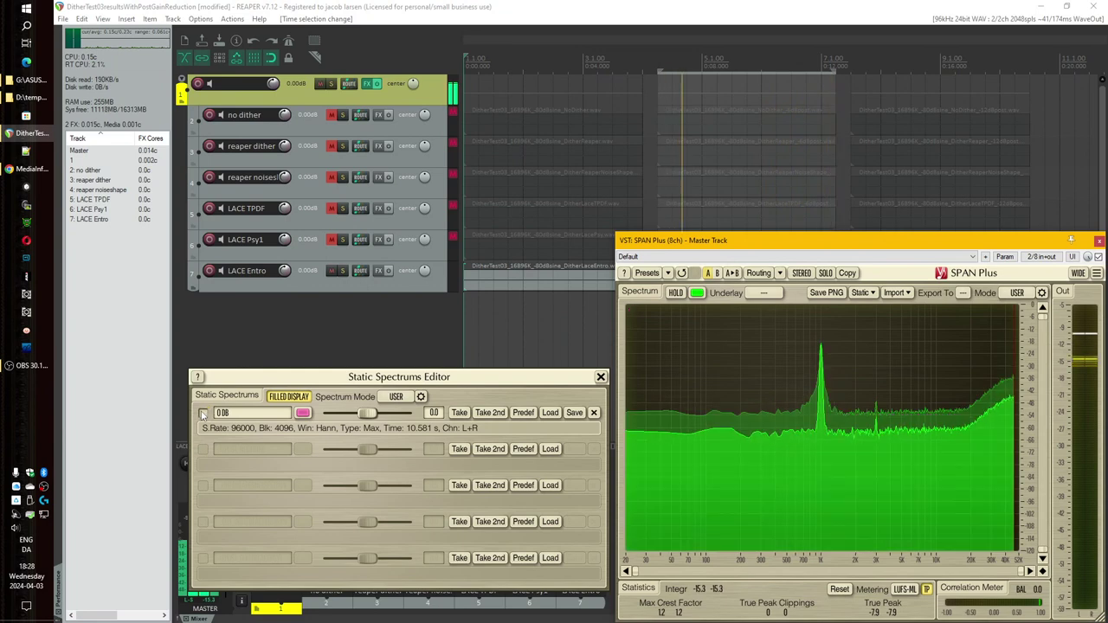
click(203, 414)
click(202, 414)
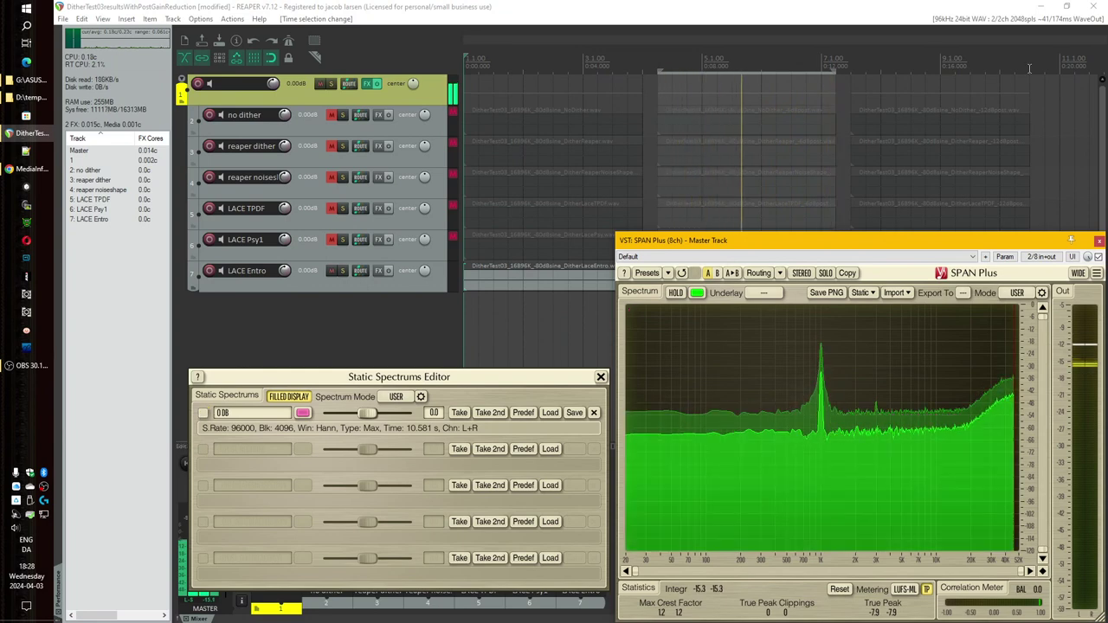
Loop the LACE Entro -12 dB post clip and compare its live spectrum with the 0 DB static overlay shown and hidden.
drag(1029, 69, 852, 76)
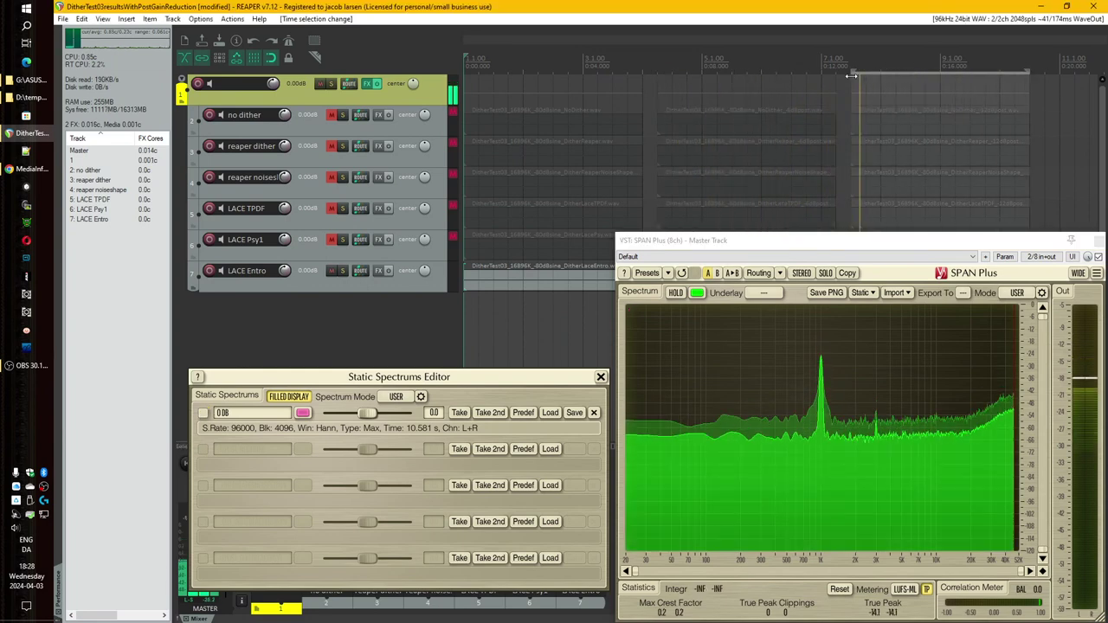
key(space)
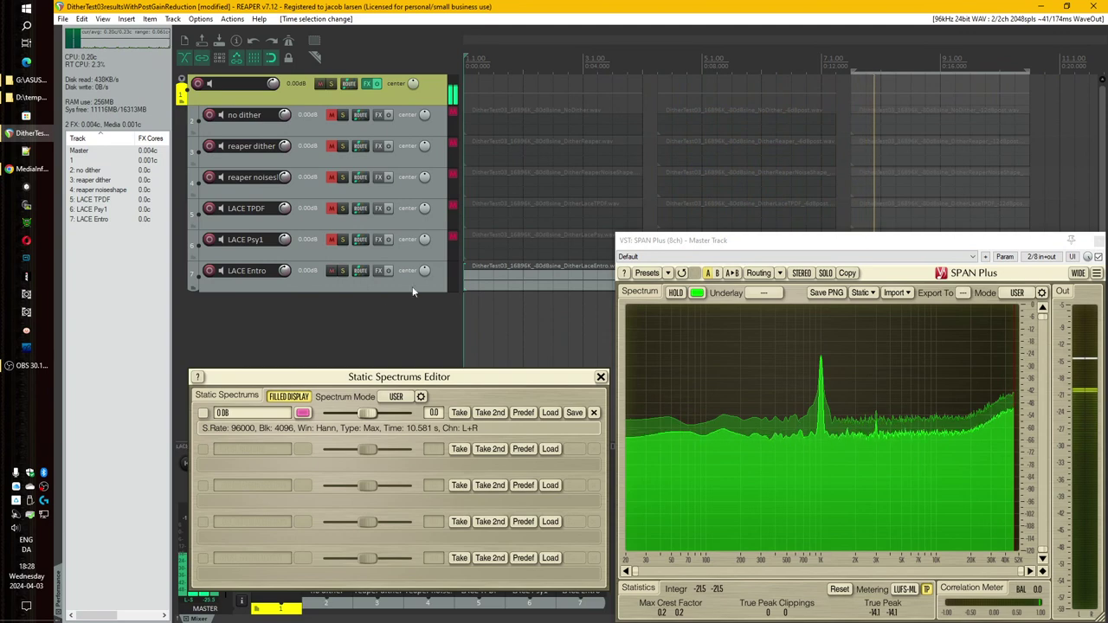
click(203, 413)
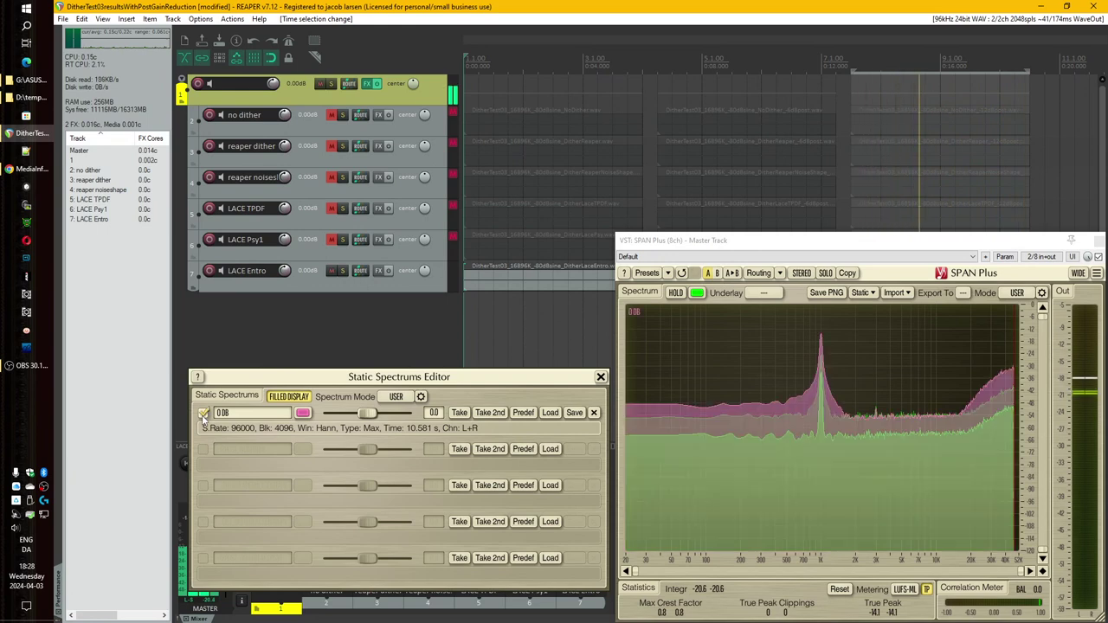
click(203, 414)
click(203, 414)
click(203, 414)
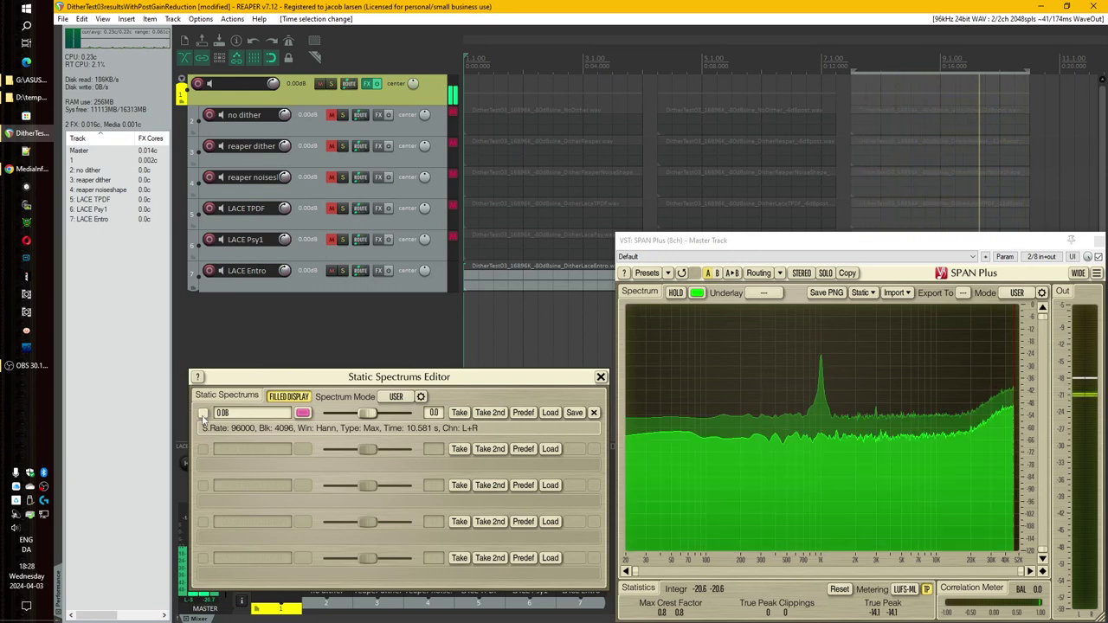
click(203, 414)
click(203, 414)
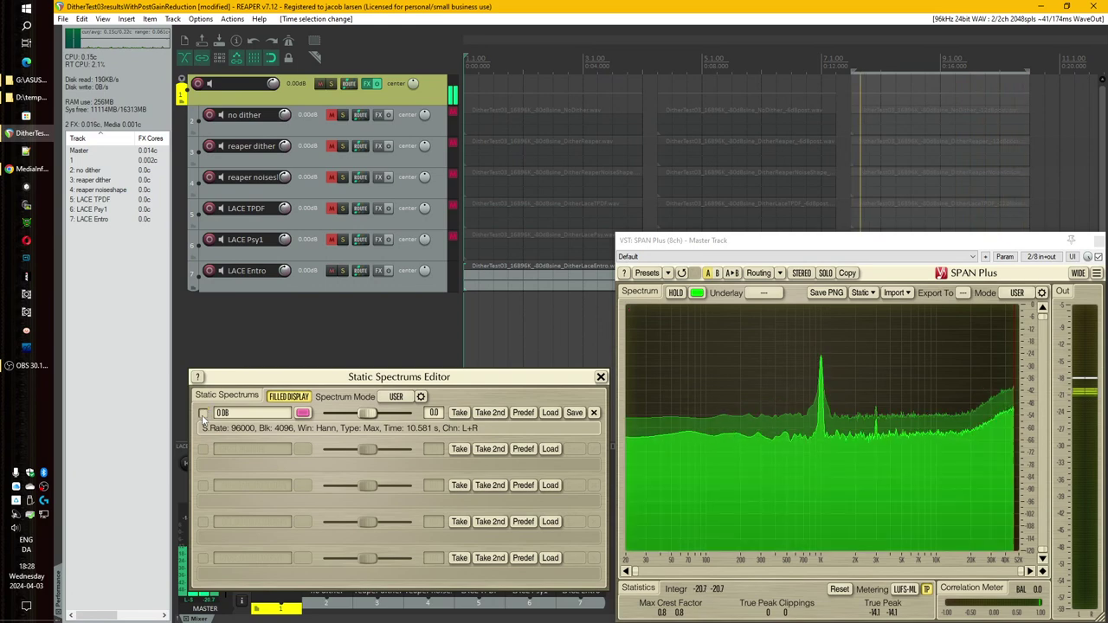
click(202, 413)
click(203, 414)
click(202, 415)
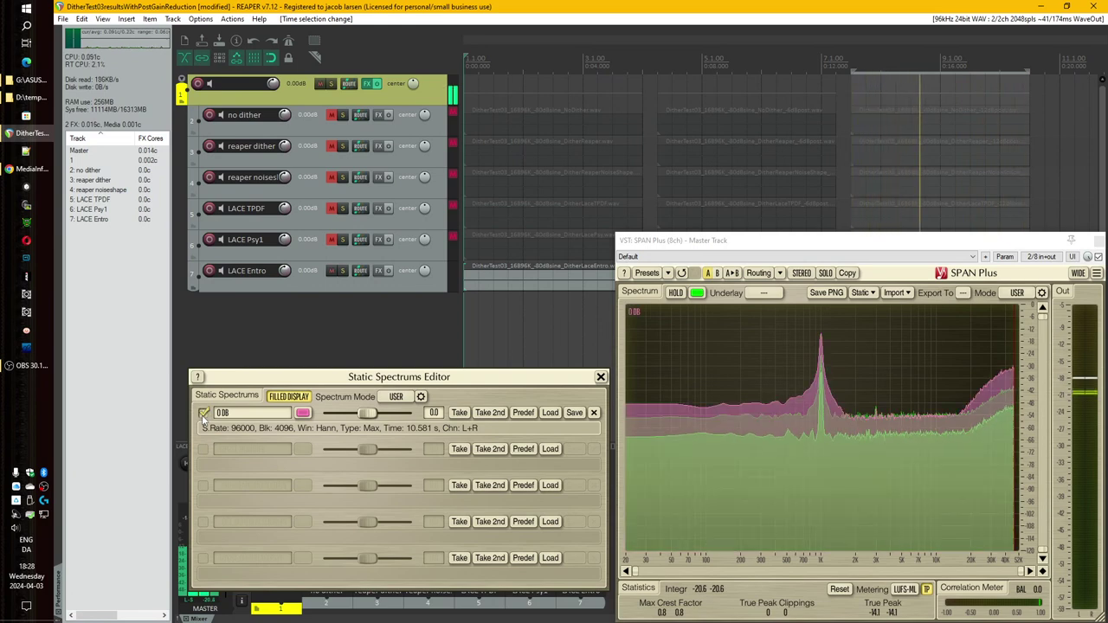
click(202, 415)
click(202, 414)
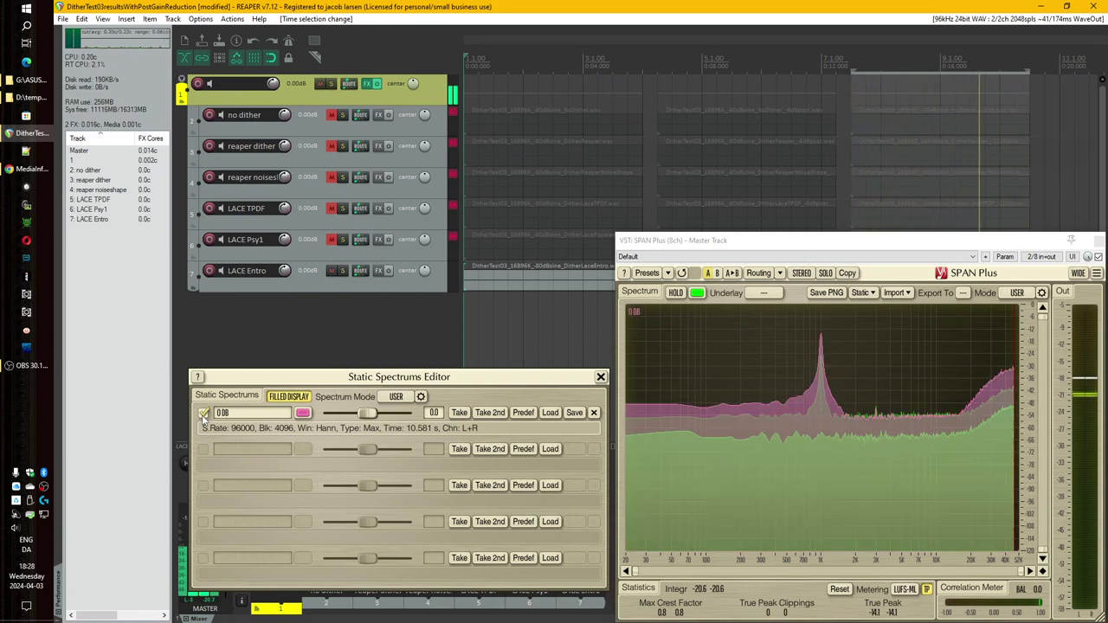
click(203, 414)
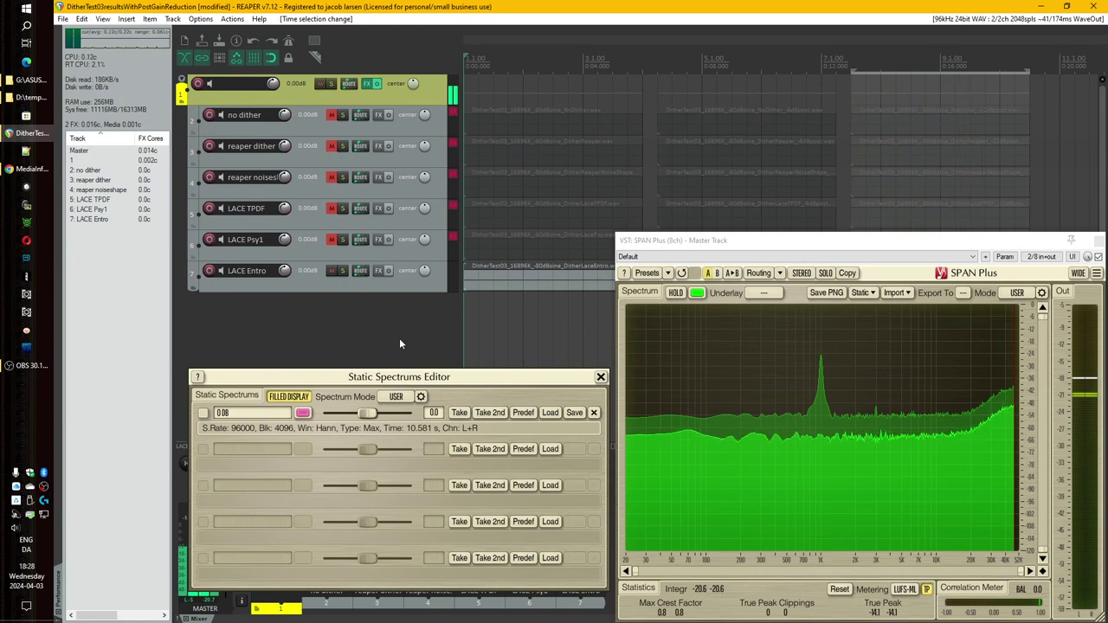
Restart playback of the LACE Entro -12 dB post clip with a cleared spectrum and store it as the static overlay -12 DB.
key(space)
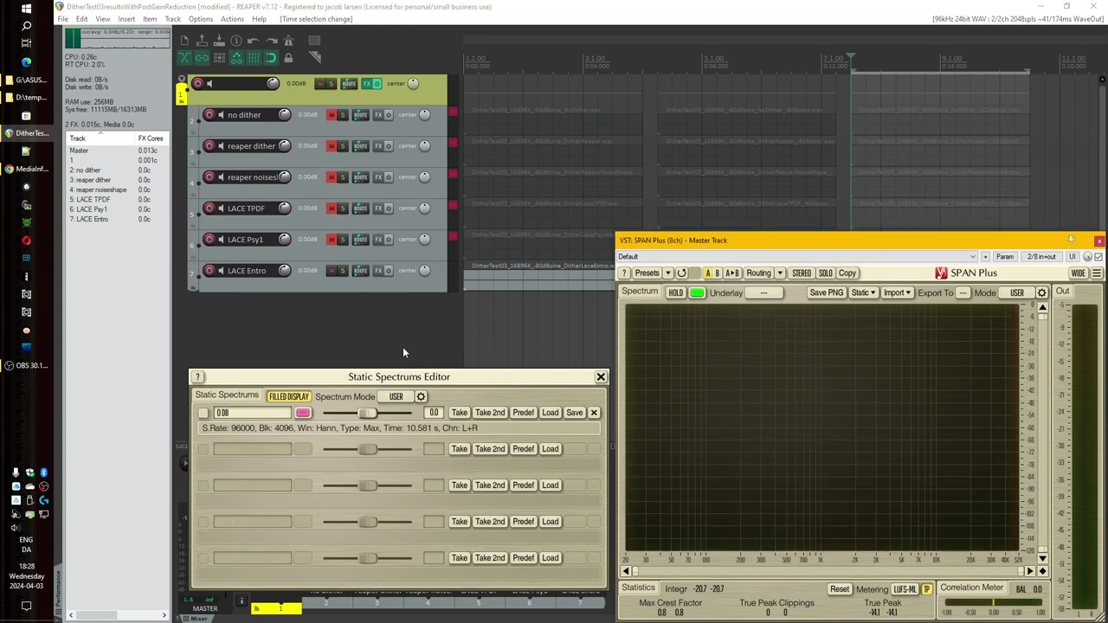
key(space)
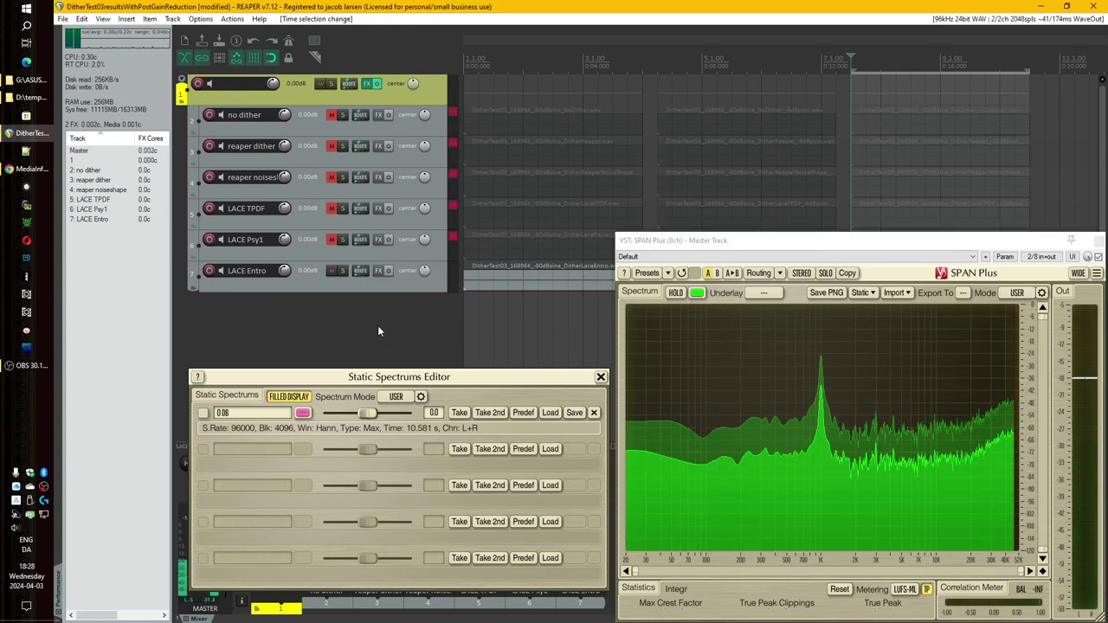
key(space)
key(space)
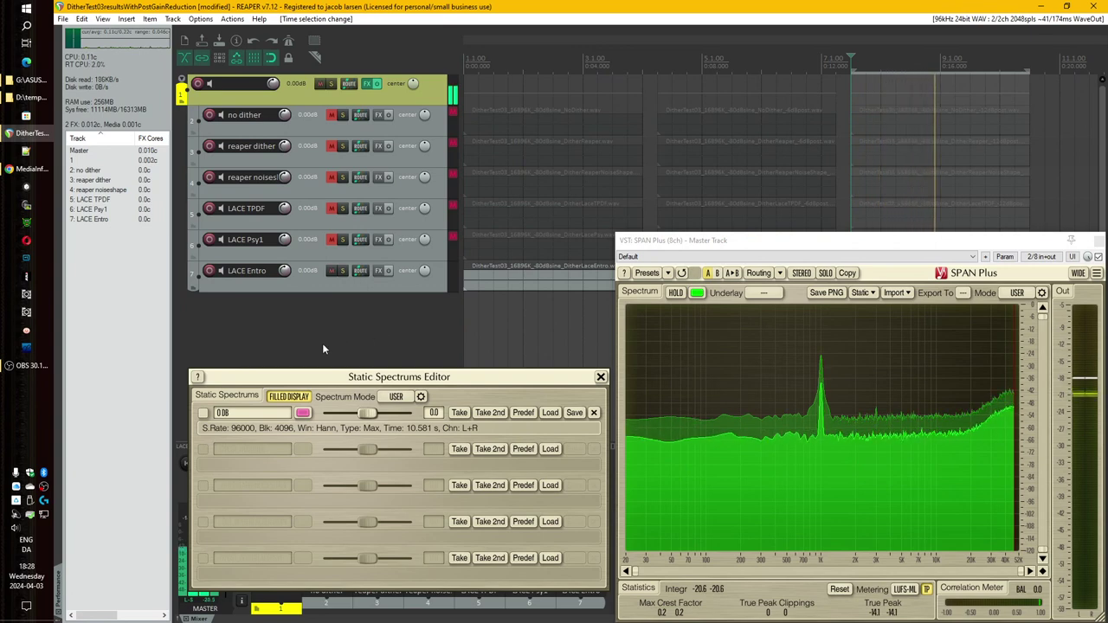
click(490, 413)
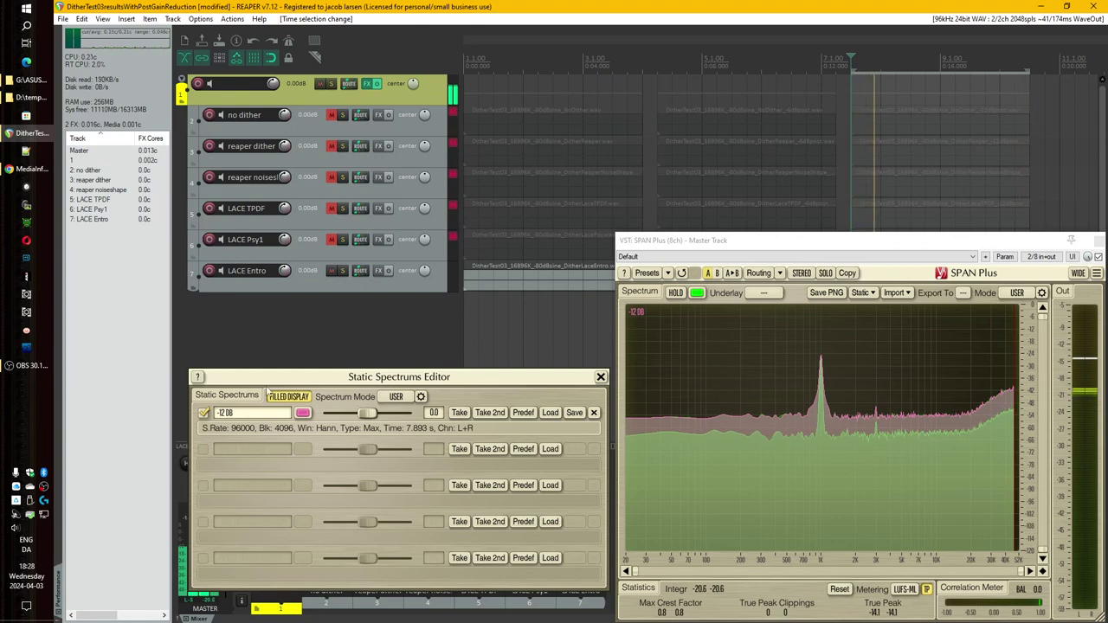
Switch the unmuted track from LACE Entro to LACE Psy1 and compare its spectrum with the -12 DB overlay shown and hidden.
click(332, 271)
click(332, 240)
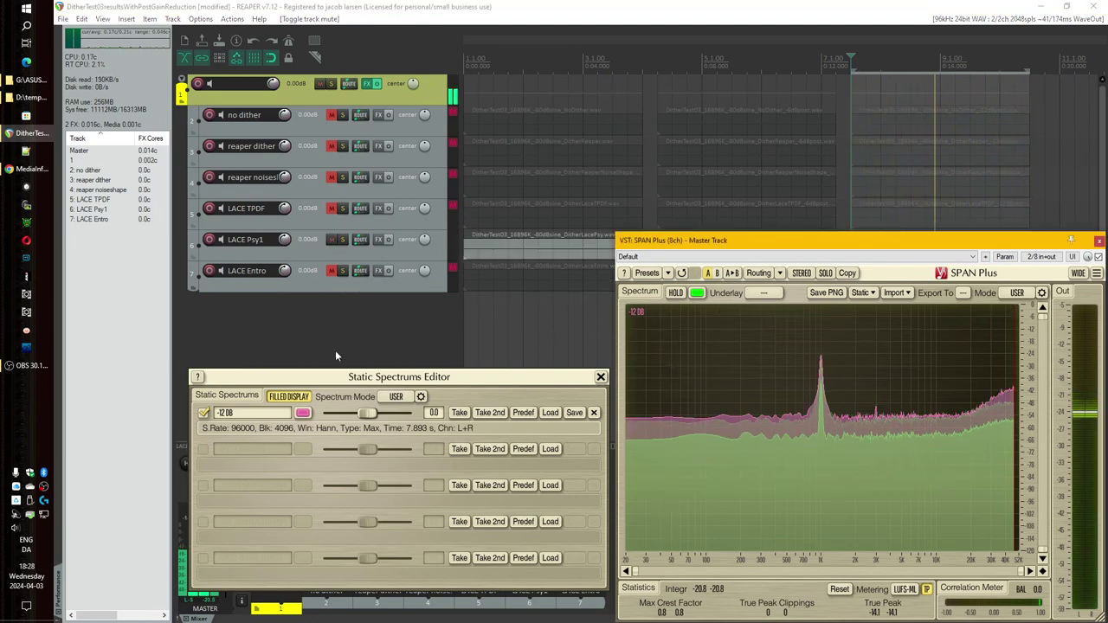
click(203, 413)
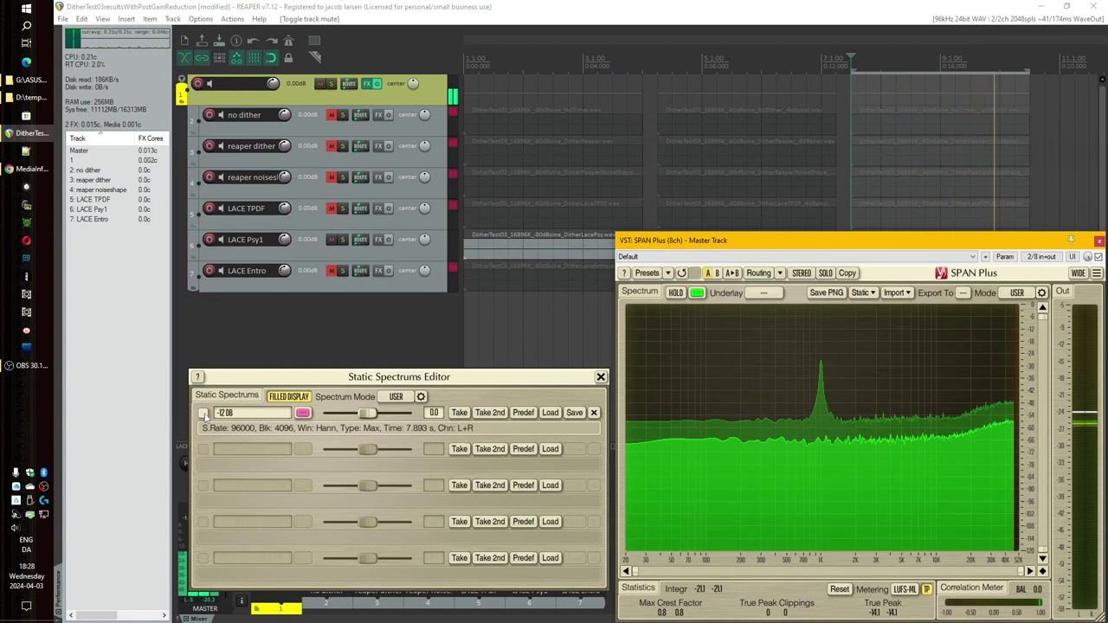
Compare the looping LACE Psy1 -12 dB spectrum repeatedly against the -12 DB static overlay by hiding and showing it.
click(204, 413)
click(204, 413)
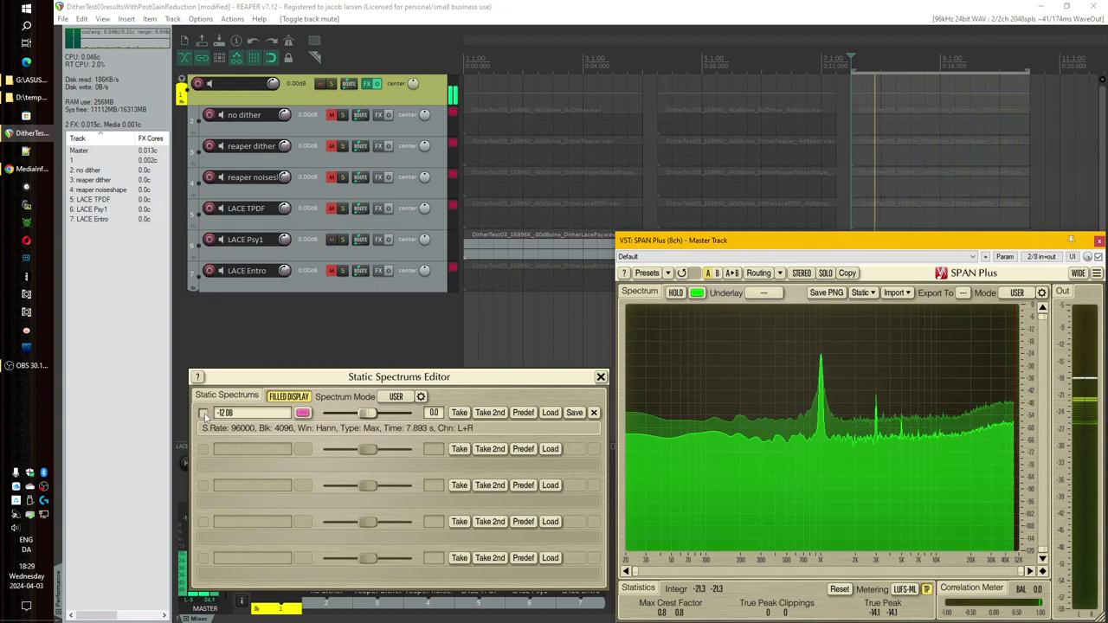
click(204, 412)
click(203, 413)
click(204, 413)
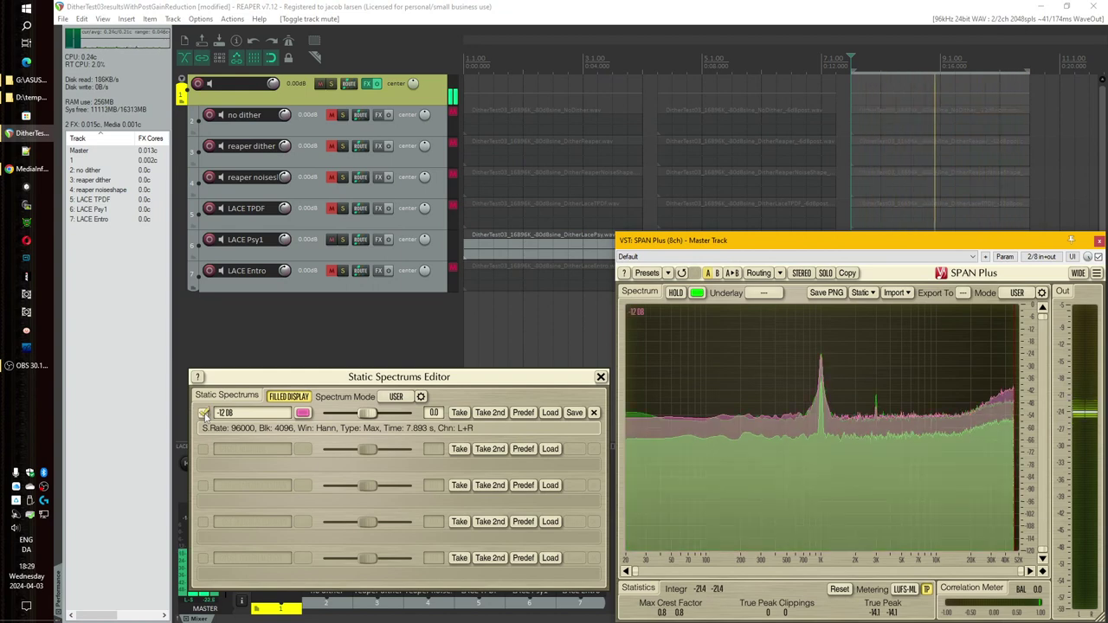
click(204, 413)
click(203, 413)
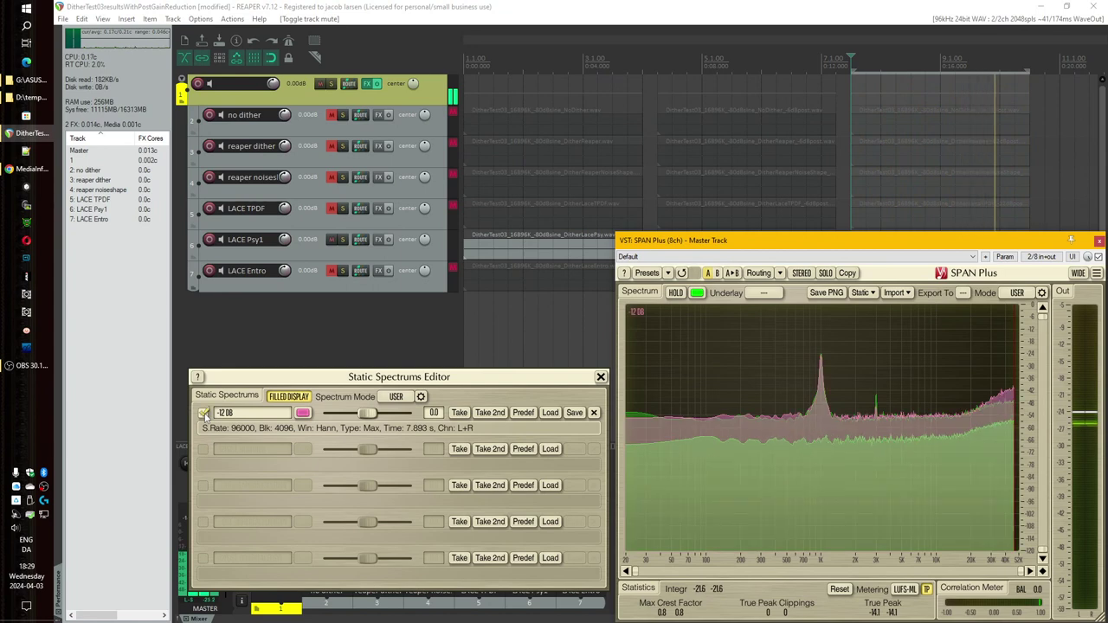
click(204, 413)
click(204, 413)
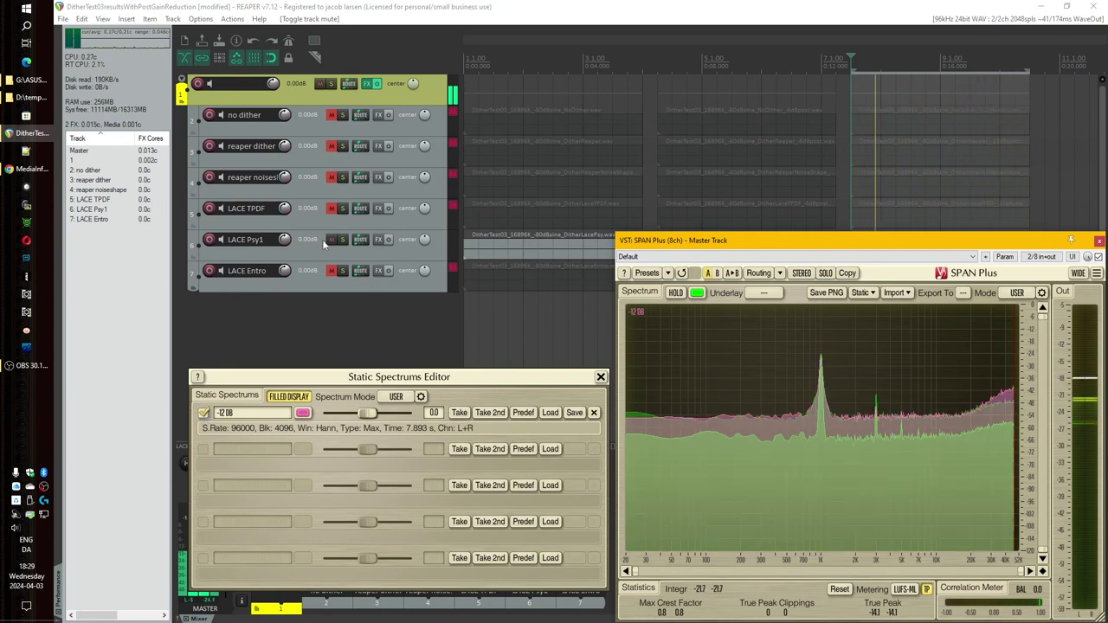
Switch the unmuted track from LACE Psy1 to LACE TPDF, clear the spectrum, and compare it with the -12 DB overlay shown and hidden.
click(330, 239)
click(330, 208)
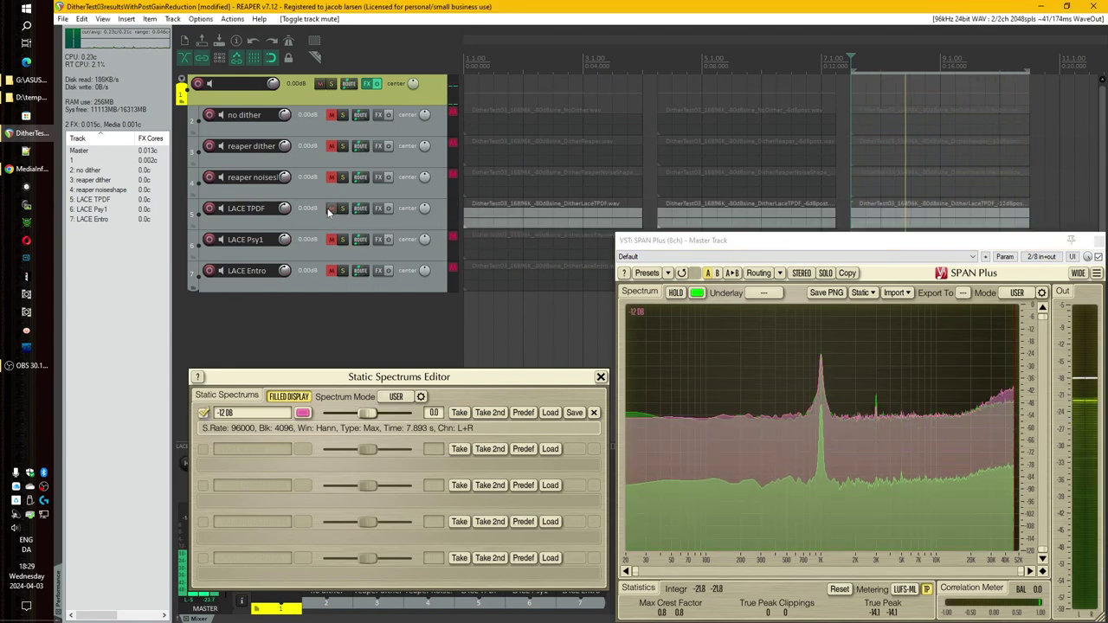
click(649, 359)
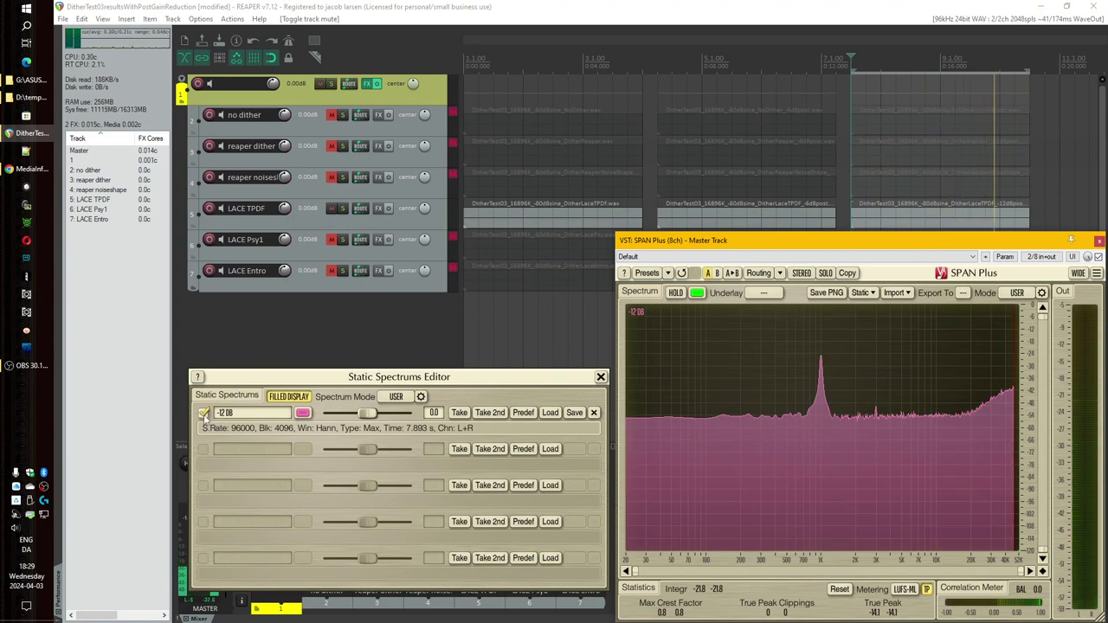
key(space)
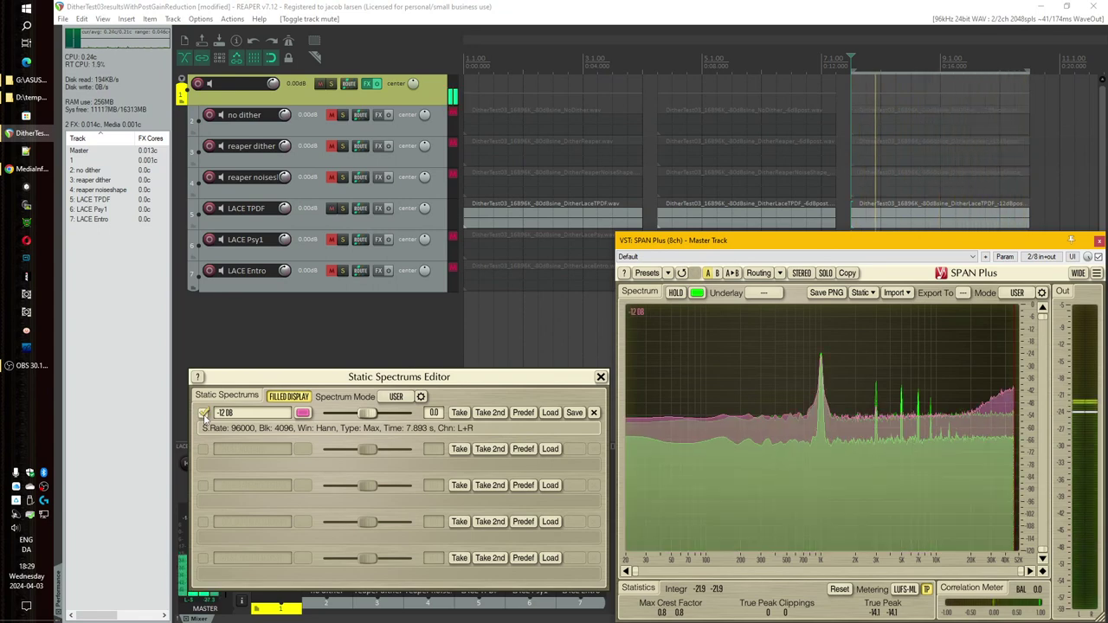
click(204, 413)
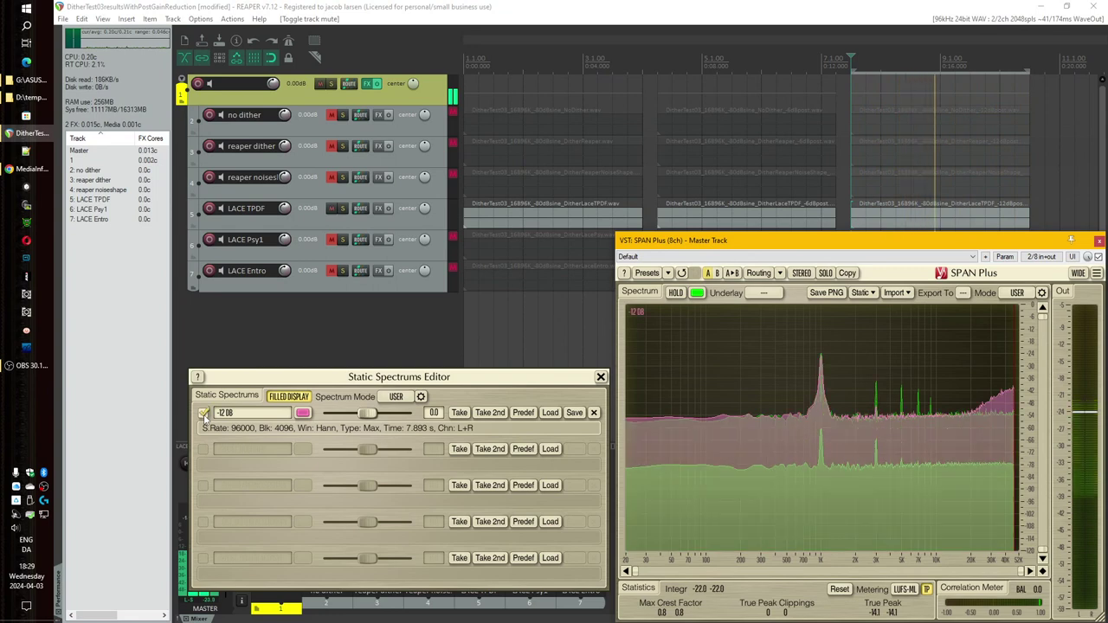
click(204, 414)
click(203, 414)
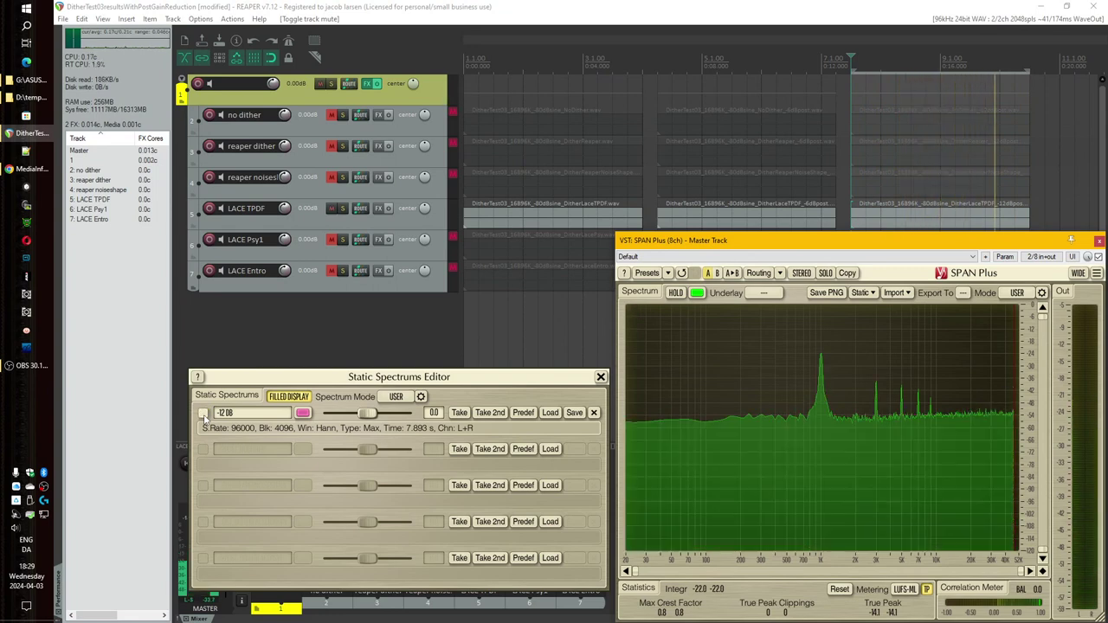
click(203, 414)
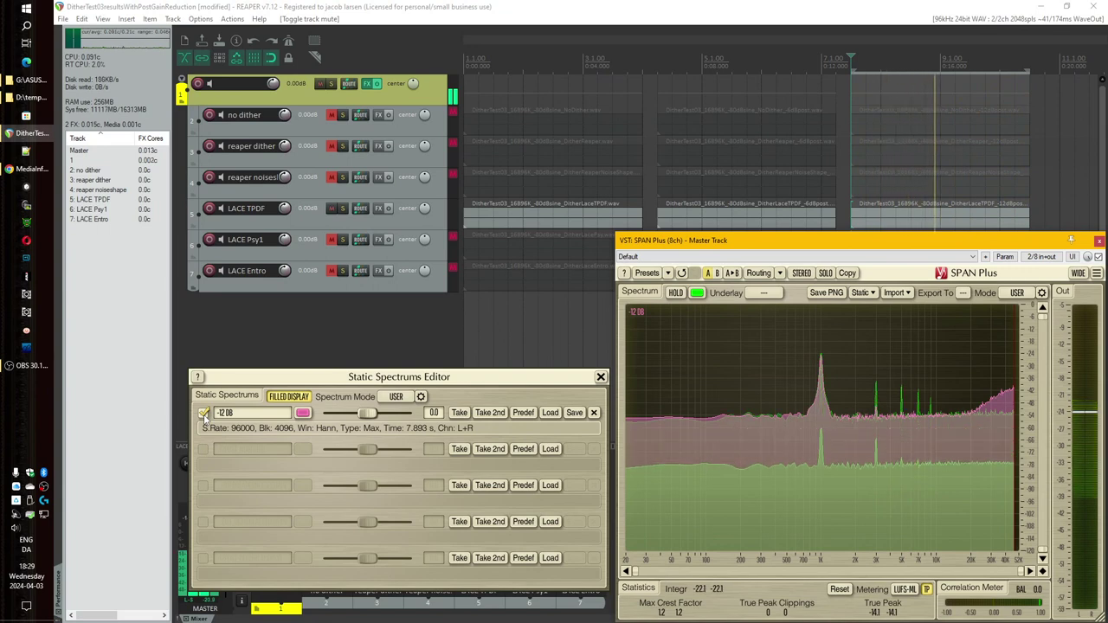
click(204, 413)
click(203, 413)
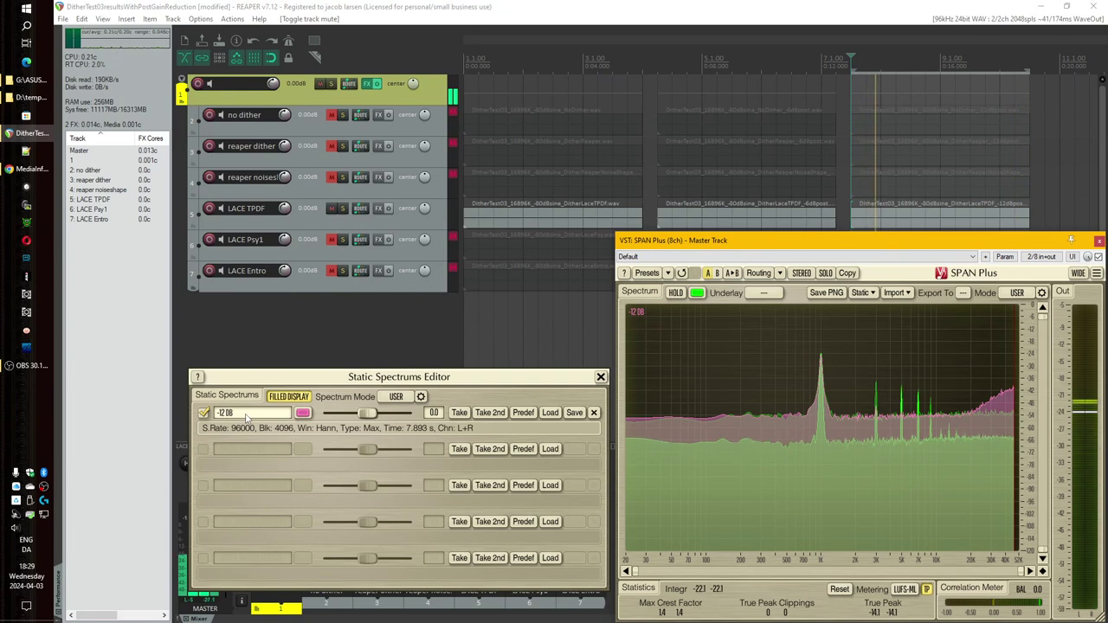
Rename the -12 DB static spectrum to "-12 DB LACE ENTRO".
click(245, 414)
text(LACE ENTRO)
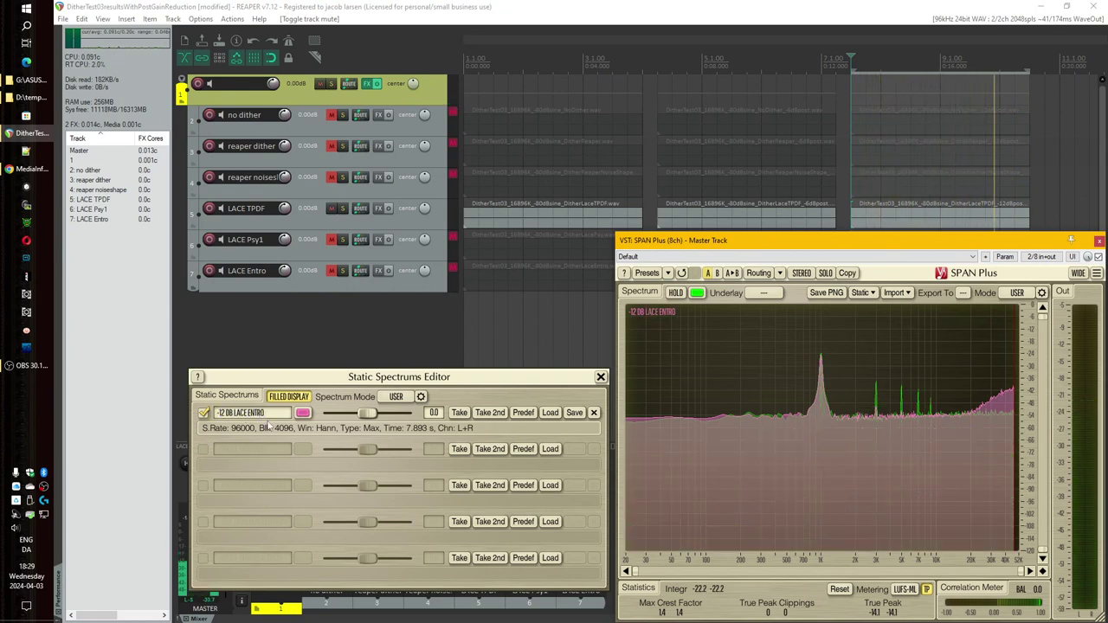
key(Return)
Switch the unmuted track from LACE TPDF to LACE Entro, clear the spectrum, and compare it with its own static overlay shown and hidden.
click(332, 208)
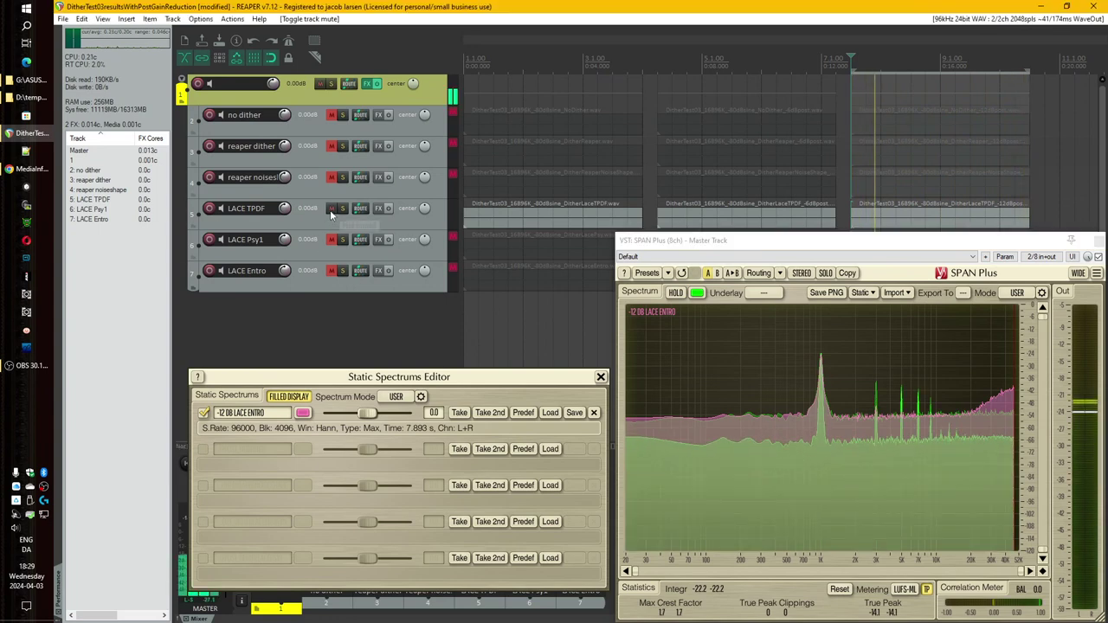
click(332, 270)
click(641, 340)
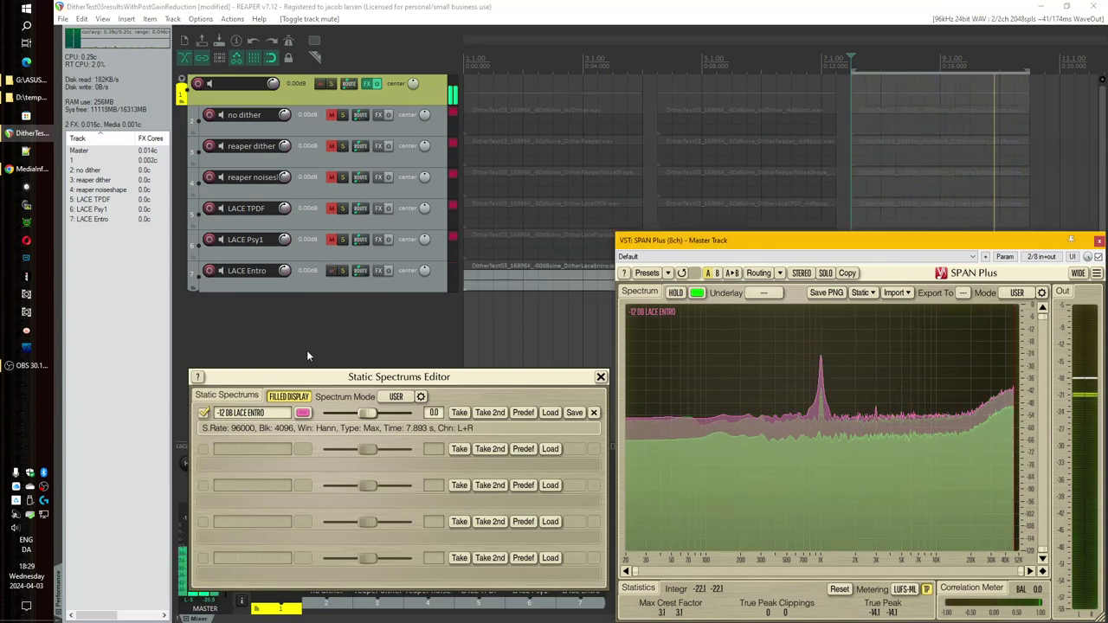
click(203, 413)
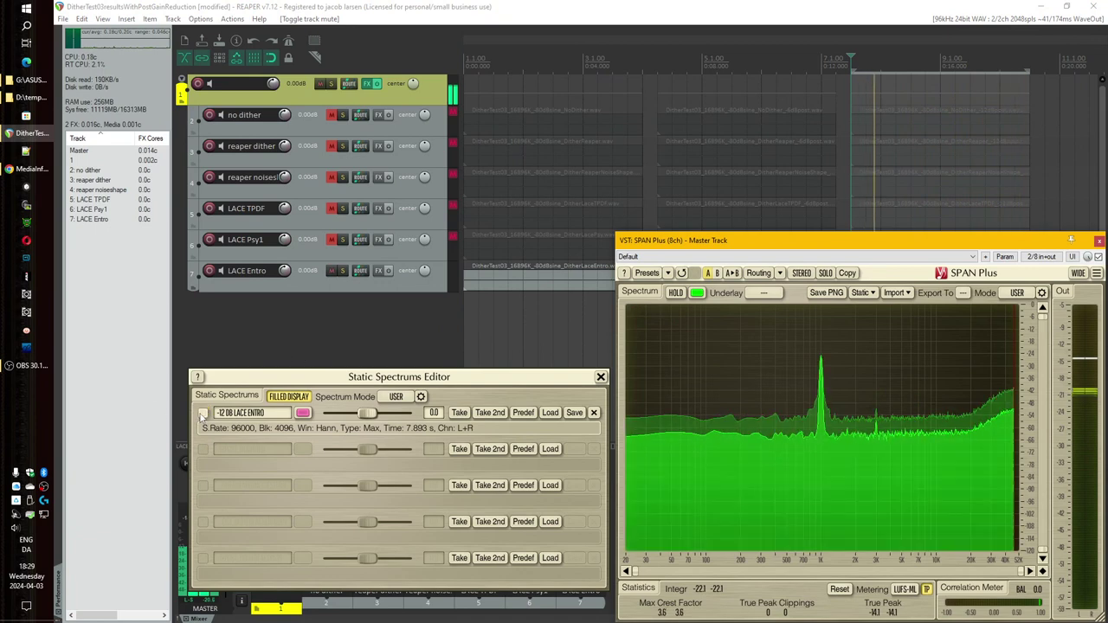
click(202, 413)
click(202, 413)
click(202, 413)
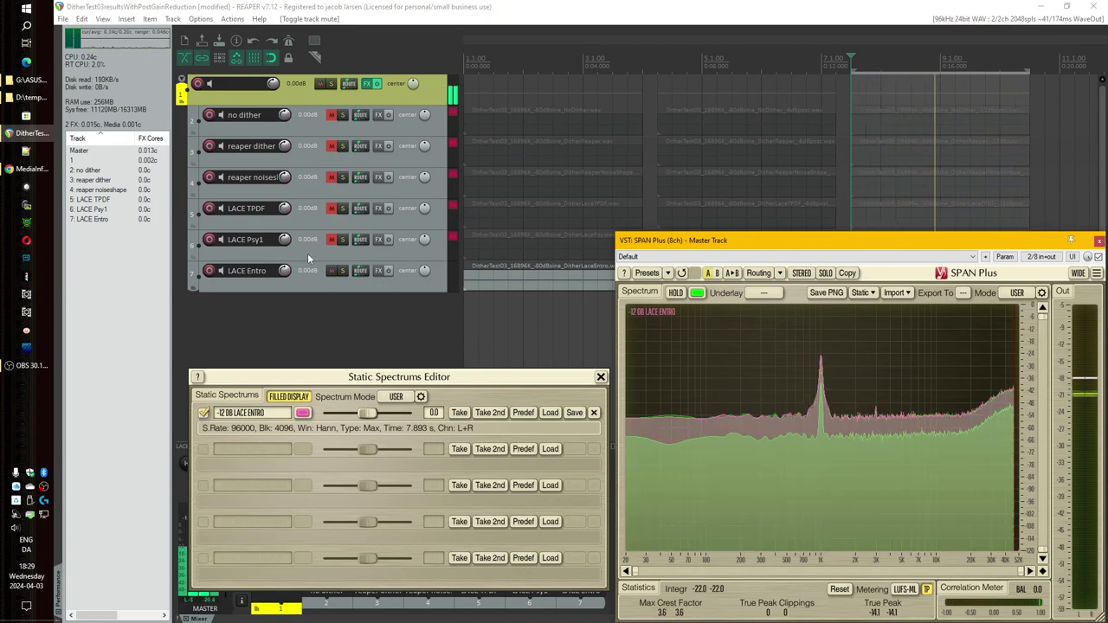
Unmute LACE TPDF instead of LACE Entro, clear the spectrum, and compare it with the -12 DB LACE ENTRO overlay shown and hidden.
click(332, 271)
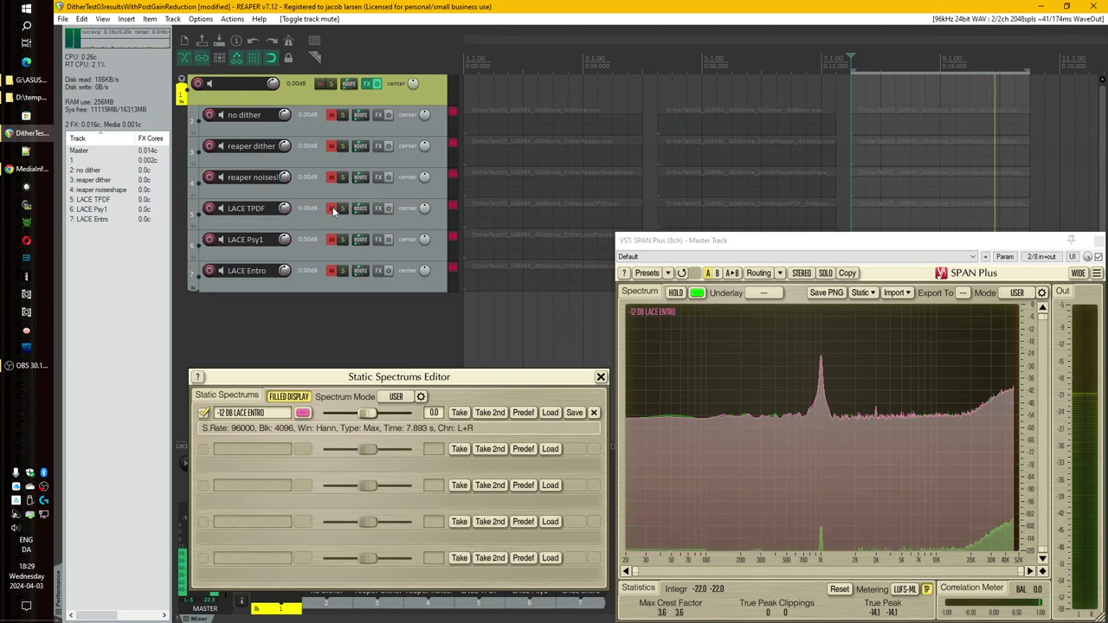
click(332, 208)
click(667, 361)
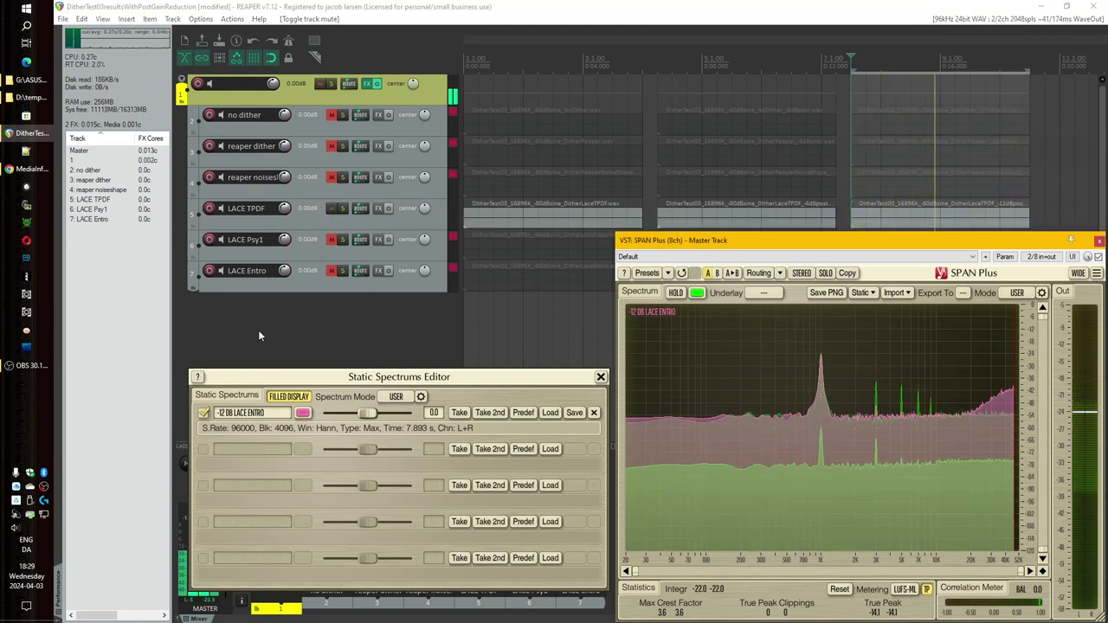
click(203, 413)
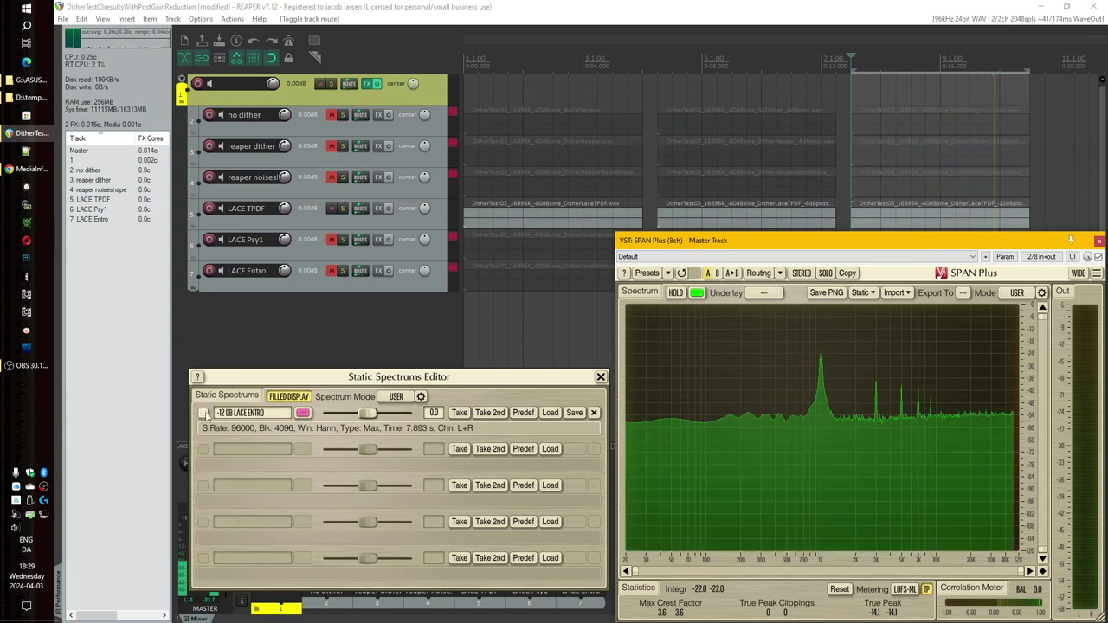
click(203, 413)
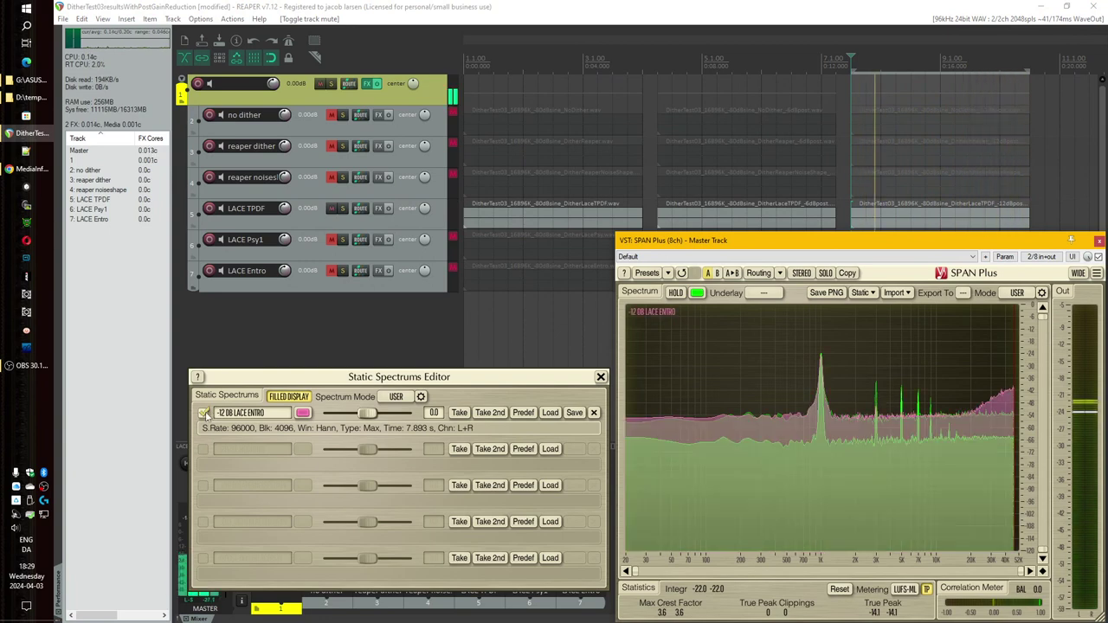
click(204, 413)
click(203, 413)
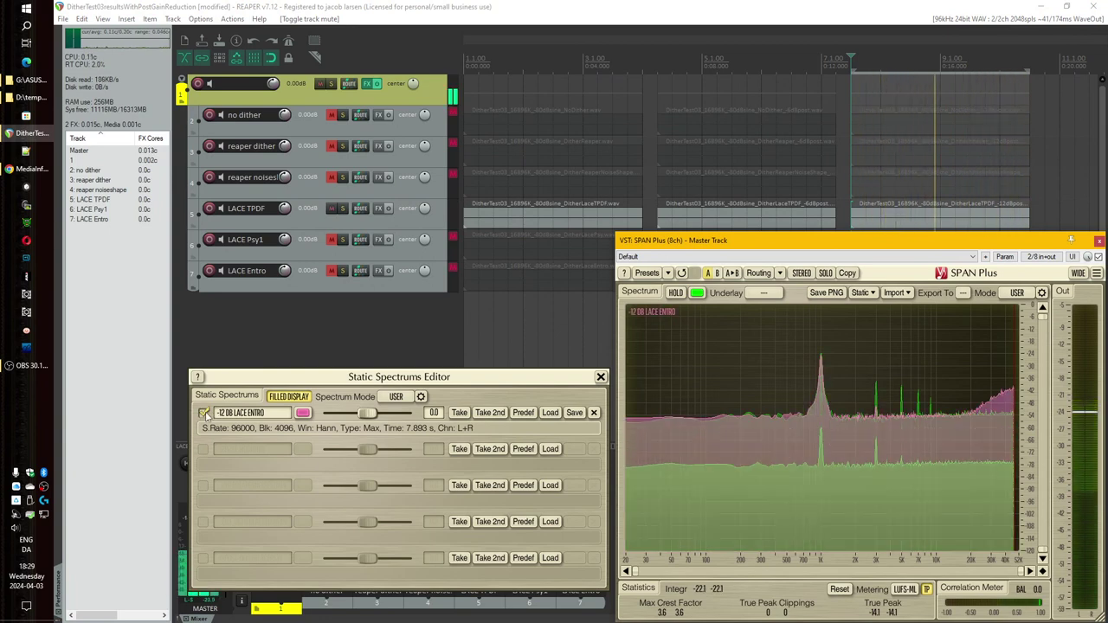
click(204, 413)
click(204, 413)
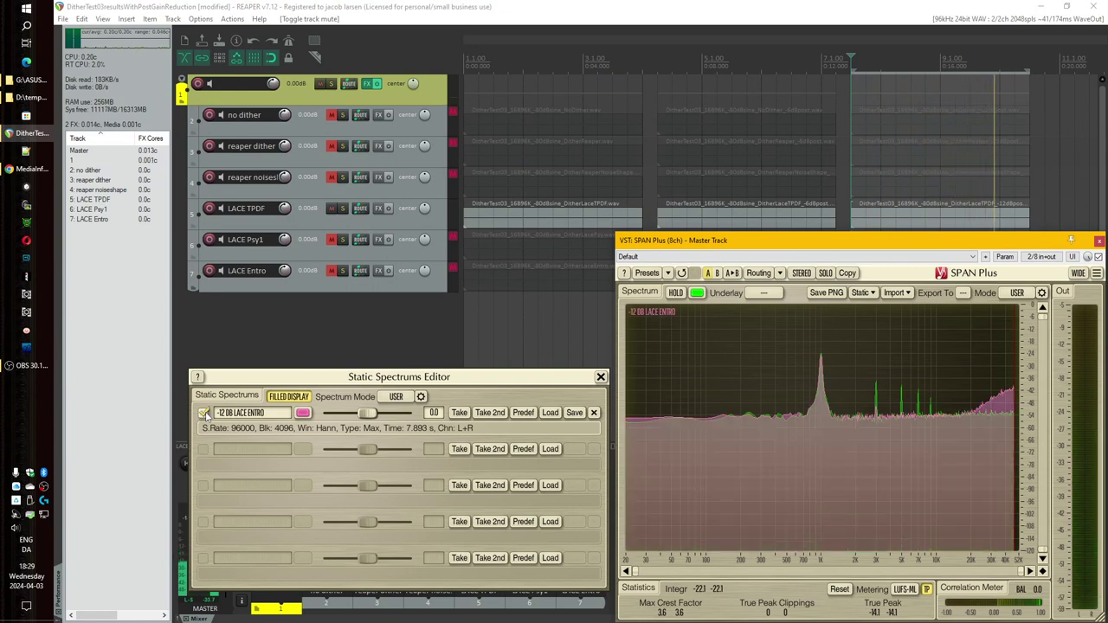
Switch playback from LACE TPDF to reaper noiseshape, clear the spectrum, and compare it with the -12 DB LACE ENTRO overlay shown and hidden.
click(333, 209)
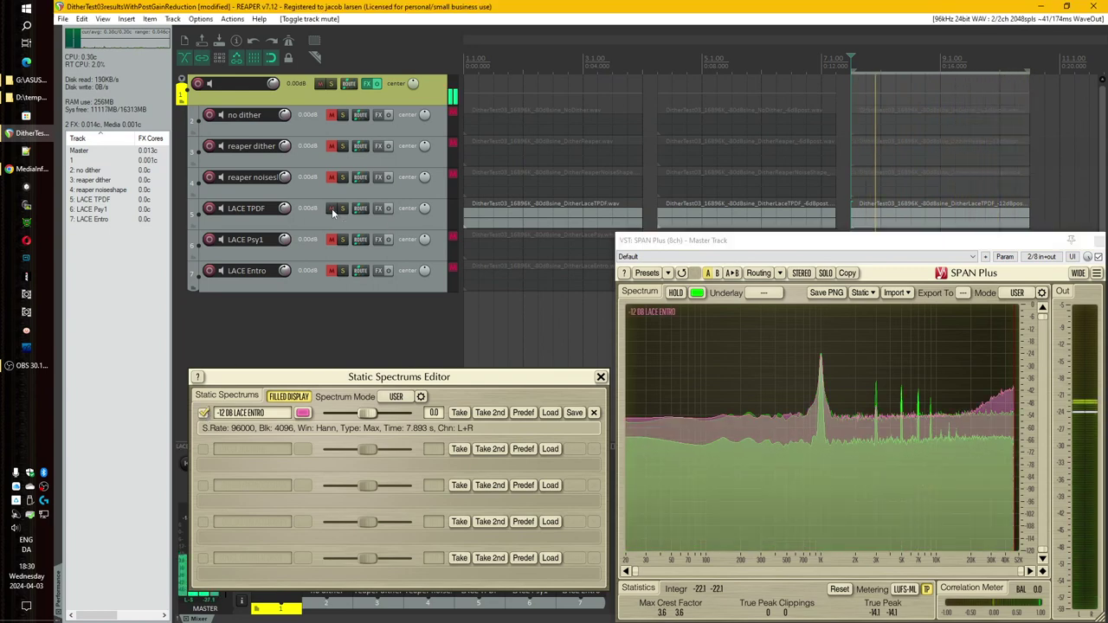
click(332, 177)
click(687, 384)
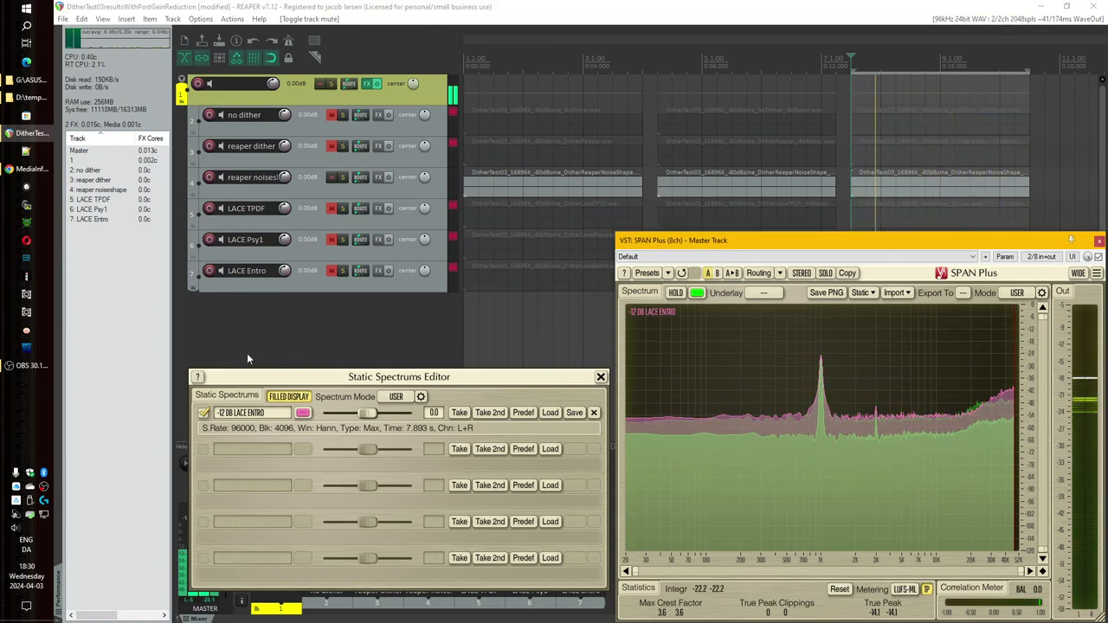
click(204, 413)
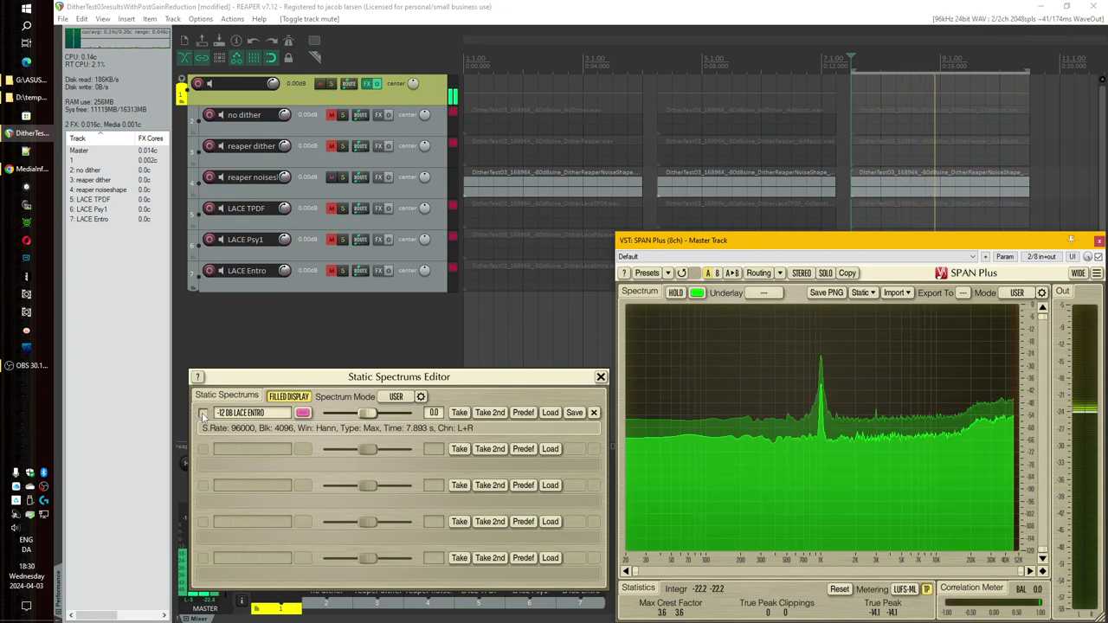
click(203, 413)
click(203, 413)
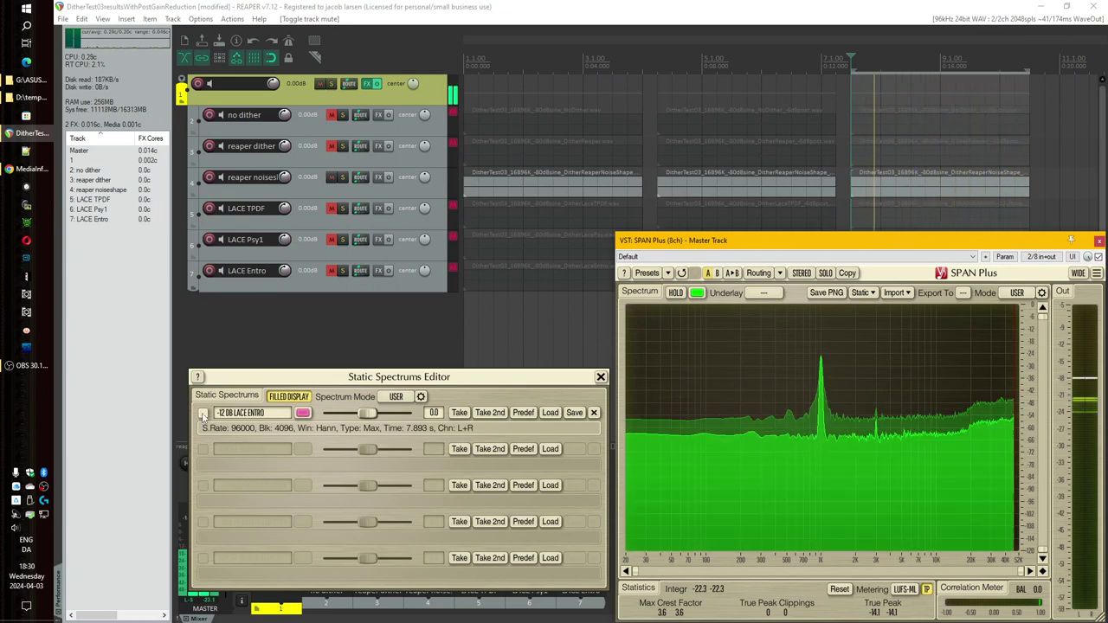
click(203, 414)
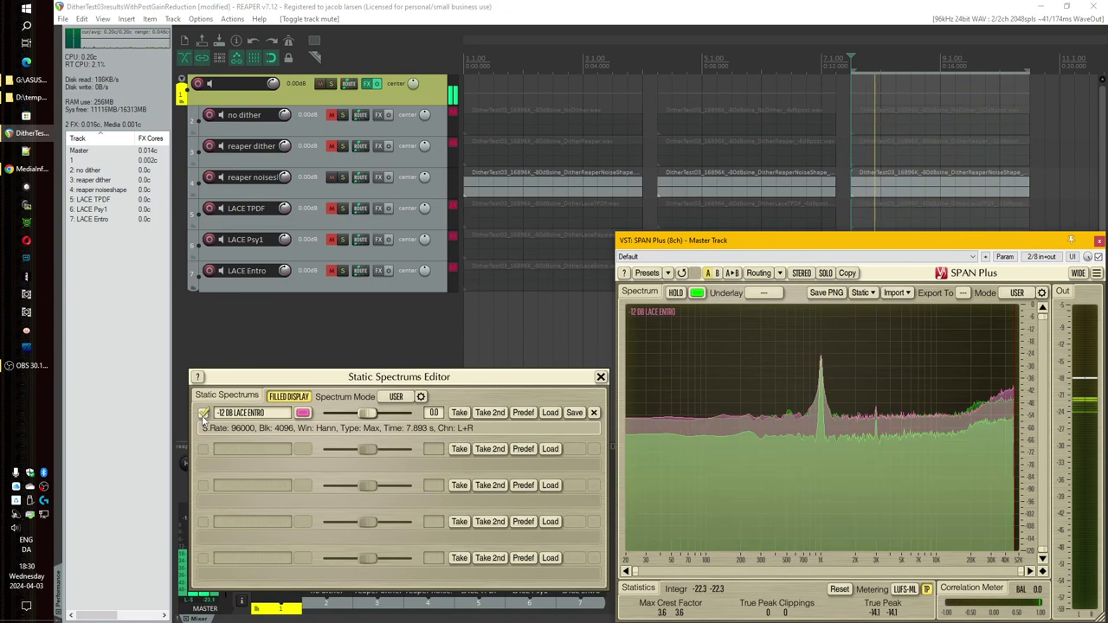
click(204, 414)
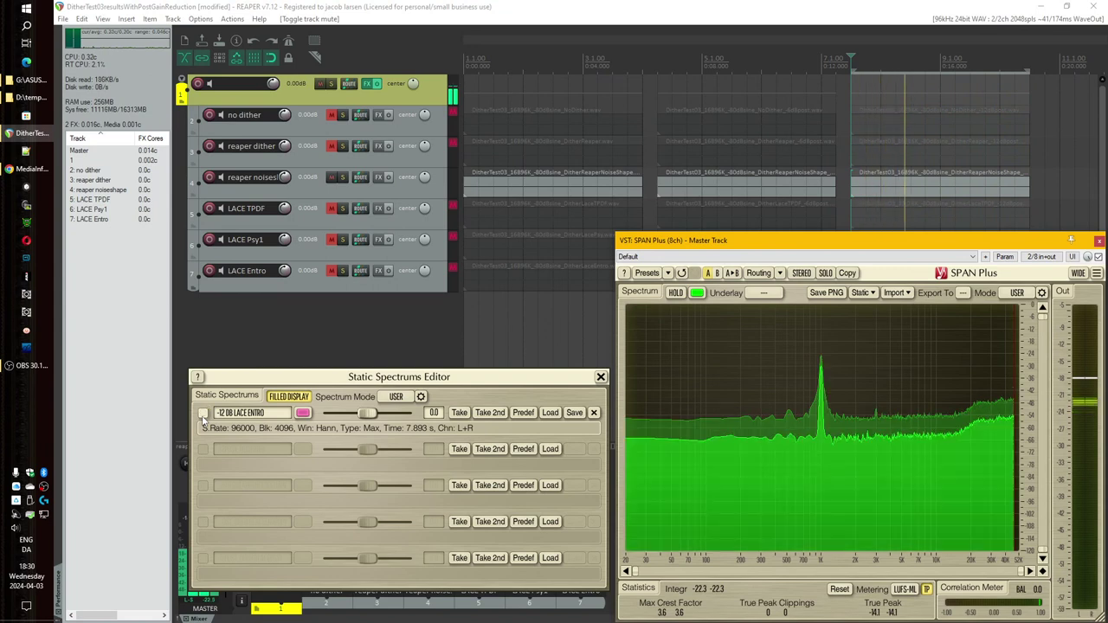
Switch the unmuted track from reaper noiseshape to reaper dither and compare its spectrum with the -12 DB LACE ENTRO overlay.
click(332, 177)
click(331, 146)
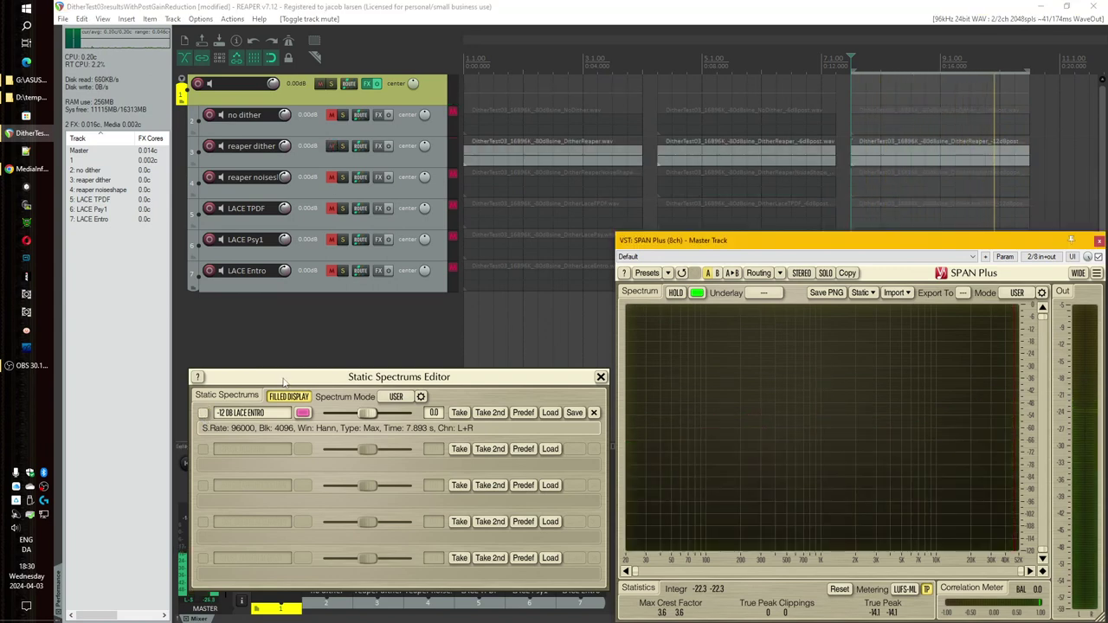
click(203, 413)
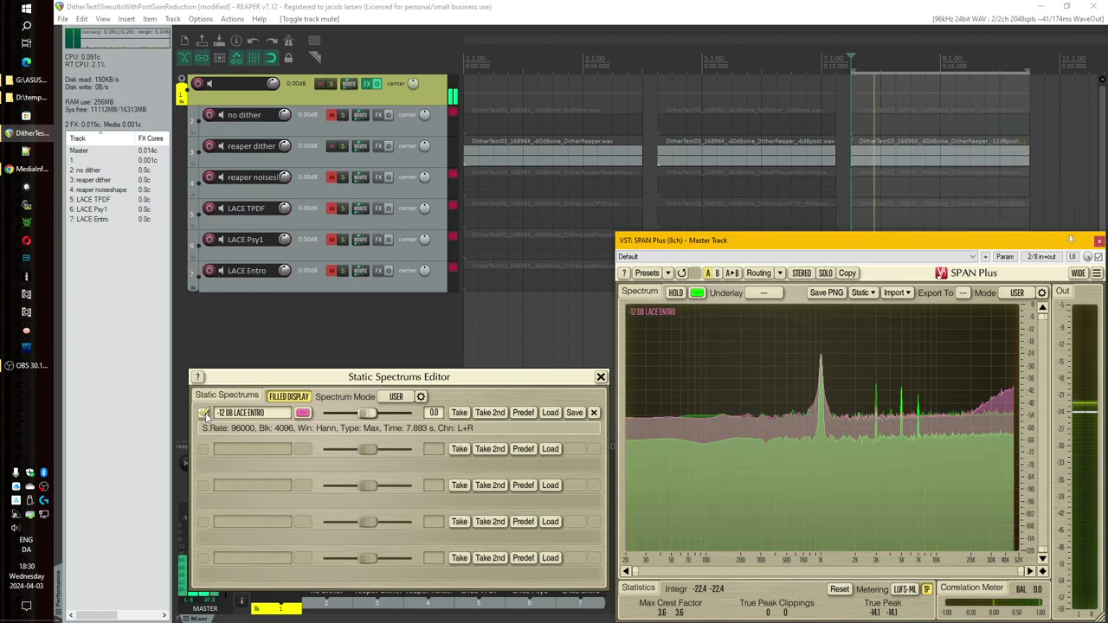
Switch the unmuted track from reaper dither to no dither and compare its spectrum with the -12 DB LACE ENTRO overlay shown and hidden.
click(331, 145)
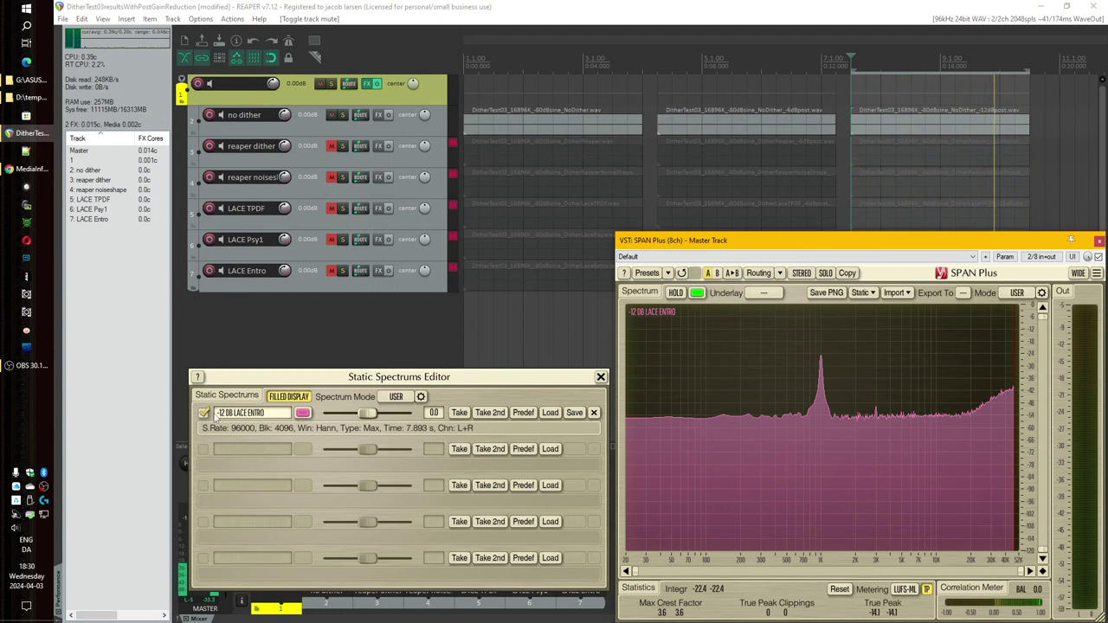
click(205, 414)
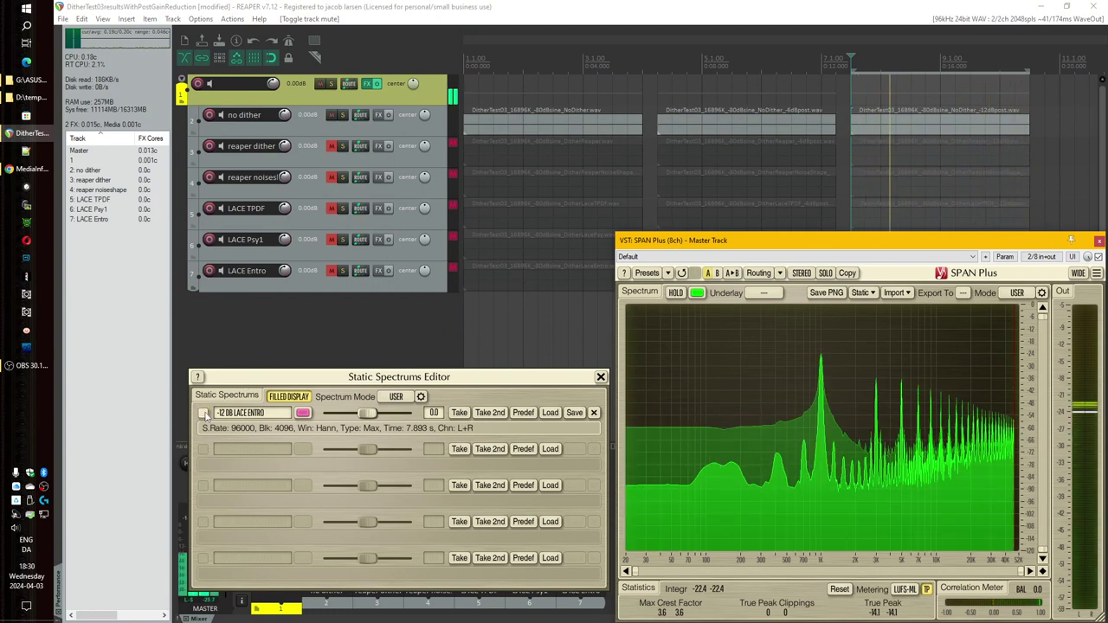
click(204, 413)
click(205, 413)
click(205, 414)
click(205, 414)
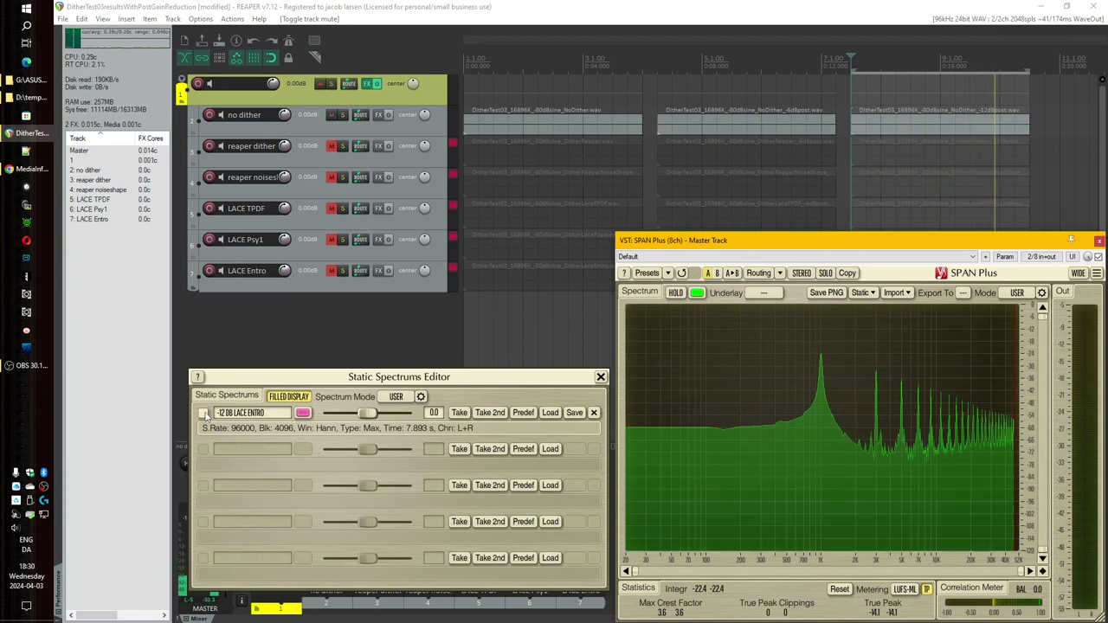
click(204, 414)
click(204, 414)
click(205, 414)
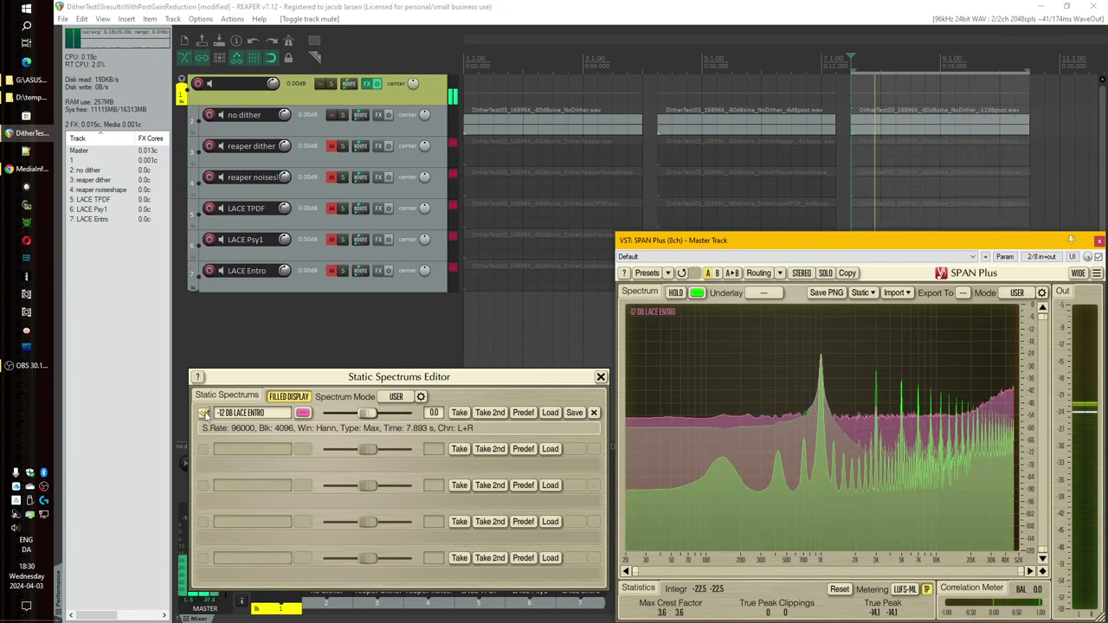
click(204, 413)
click(204, 414)
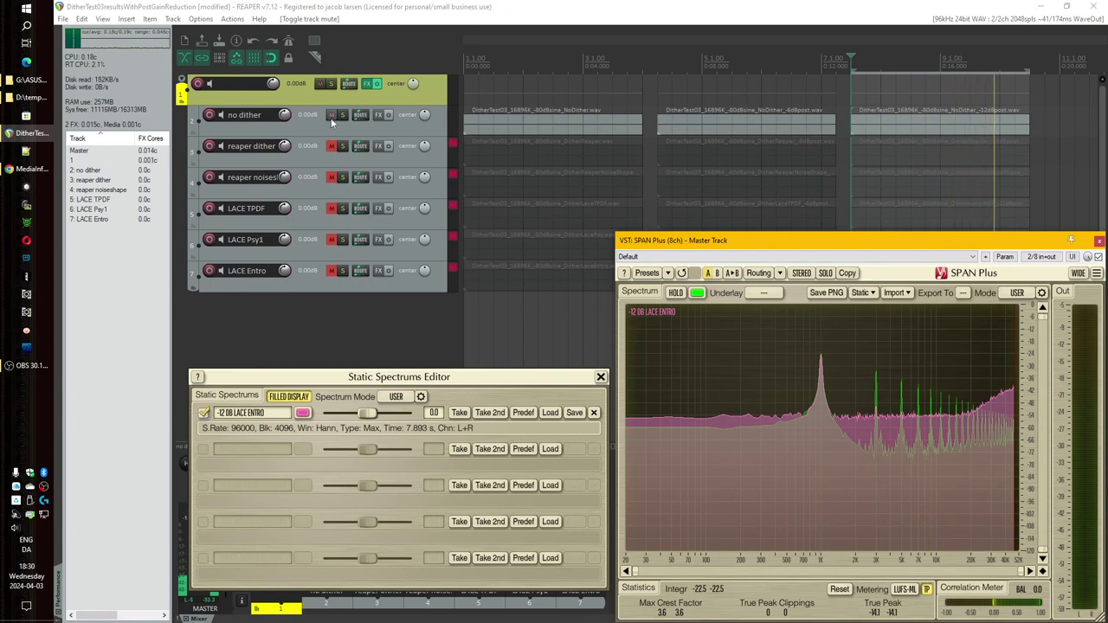
Switch playback from no dither to reaper noiseshape, clear the spectrum, and hide the -12 DB LACE ENTRO overlay.
click(331, 117)
click(331, 177)
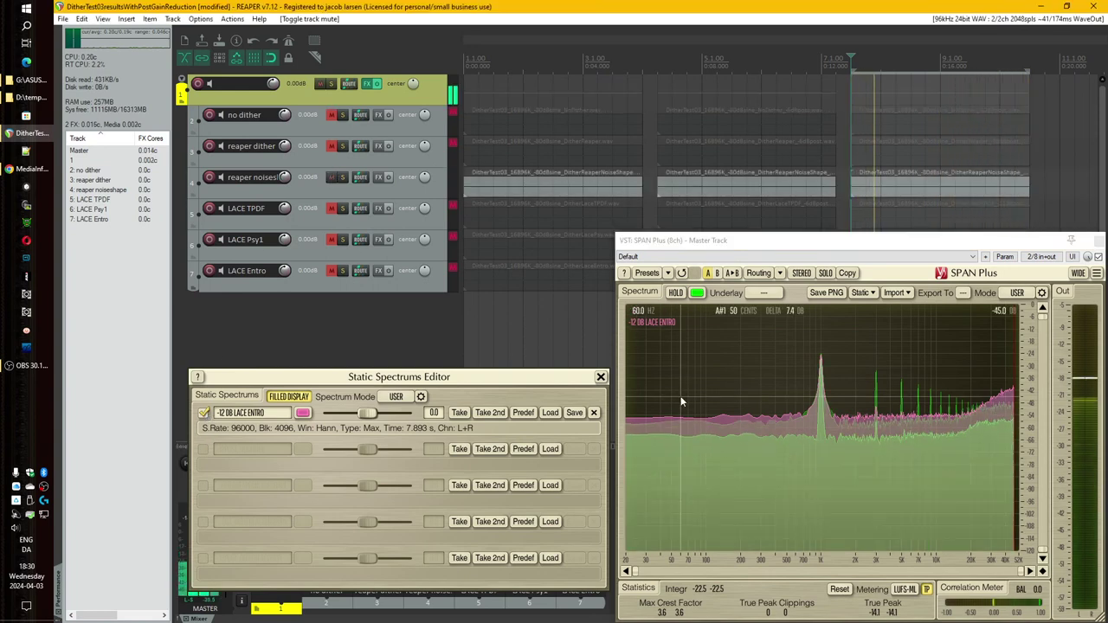
click(288, 435)
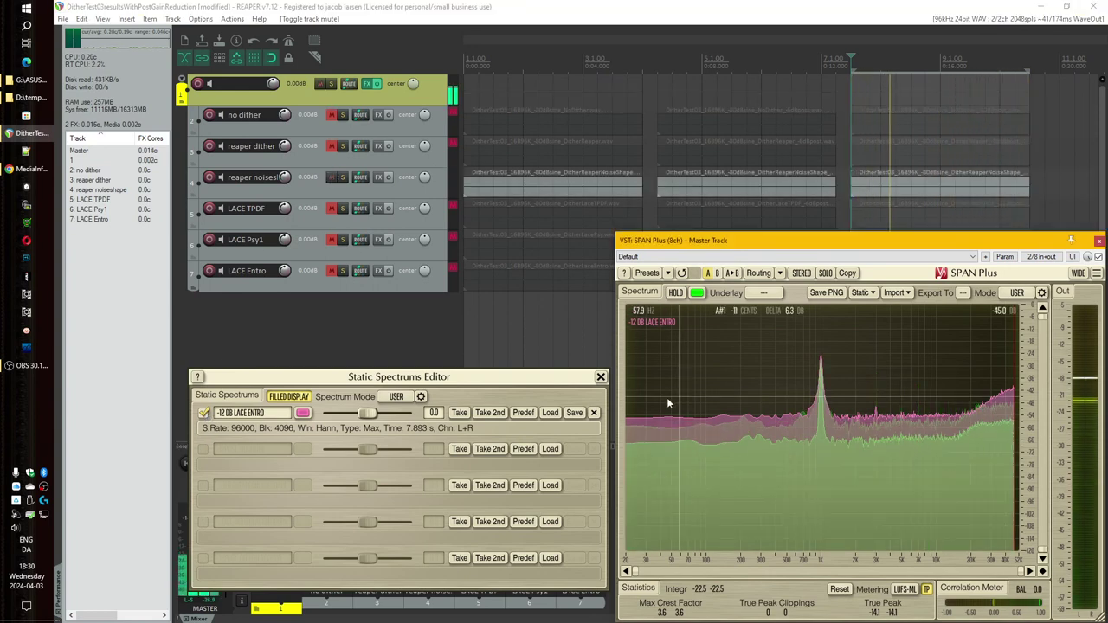
click(204, 412)
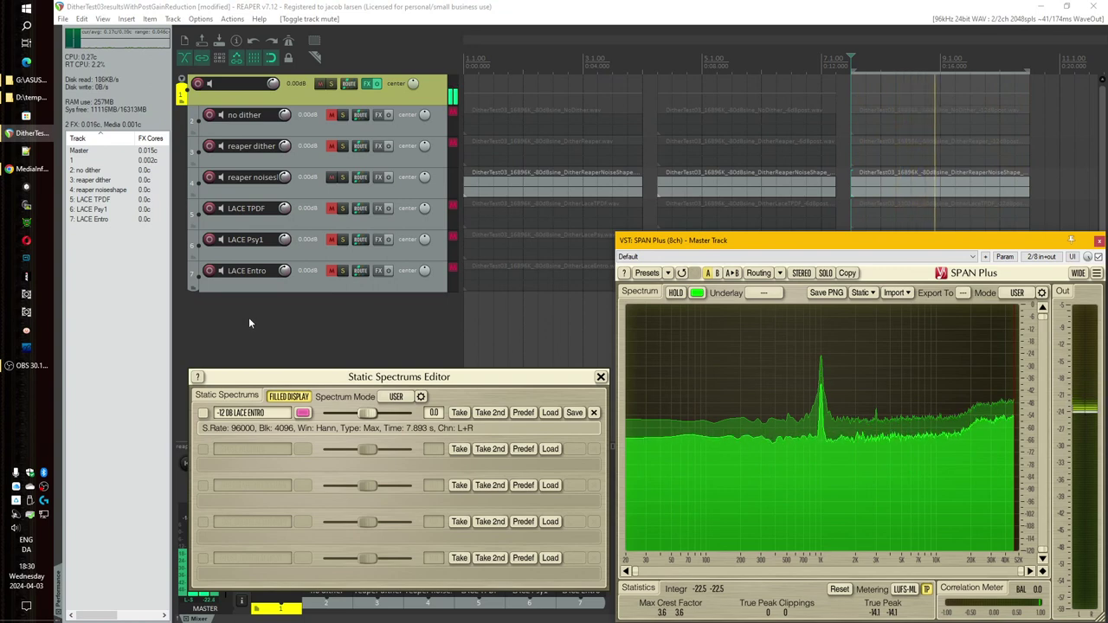
Capture the held reaper noiseshape spectrum into the first static spectrum slot and rename it -12 DB REAPER SHAPE.
click(489, 413)
click(264, 413)
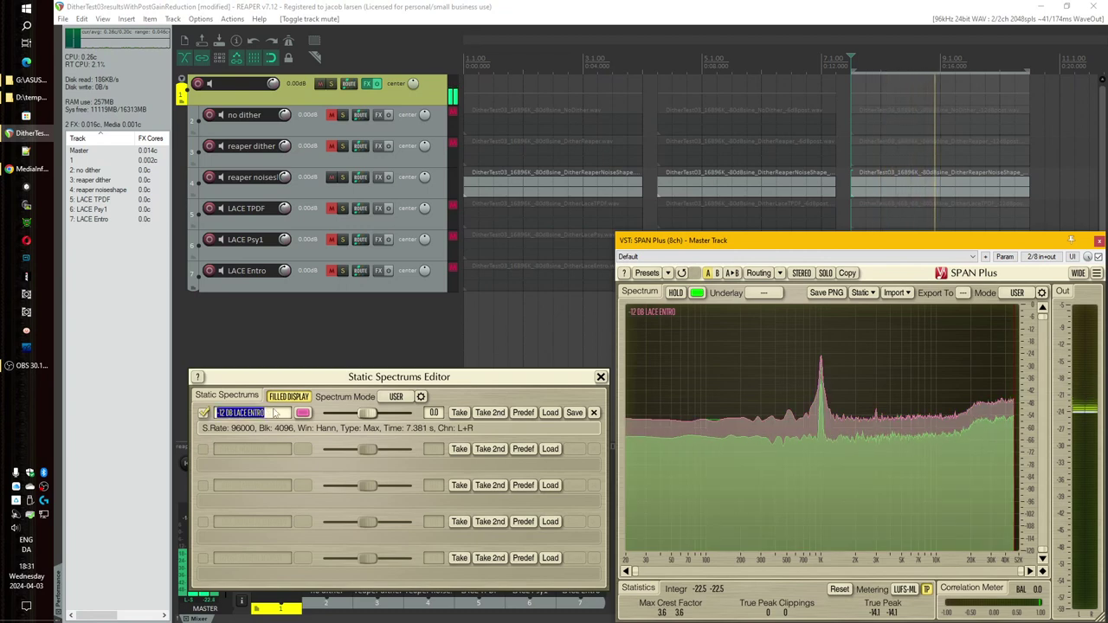
key(BackSpace)
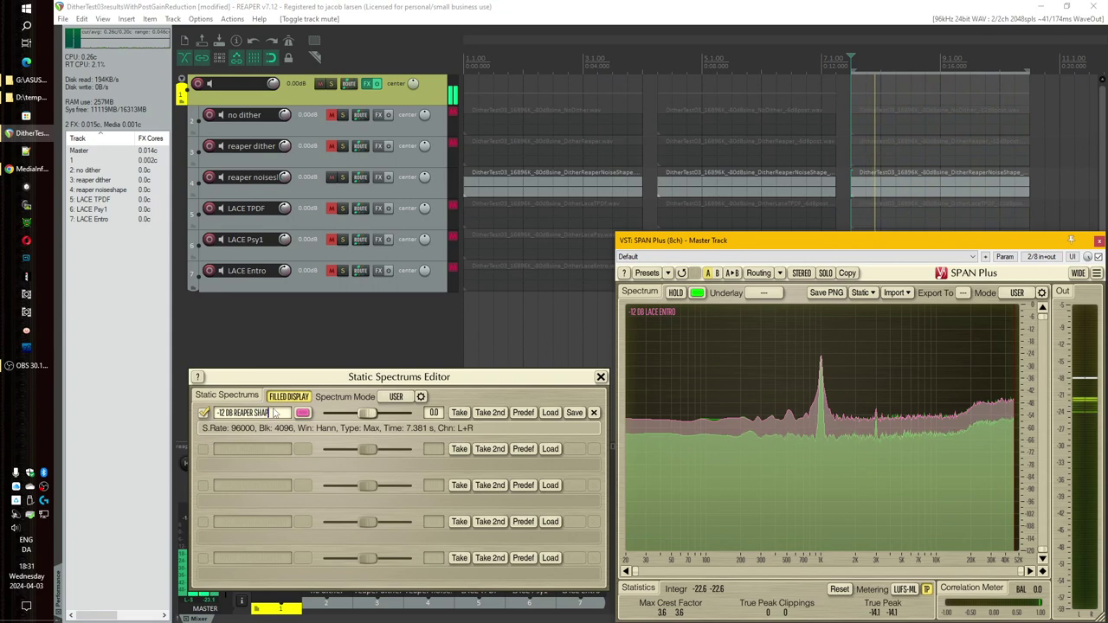
key(Return)
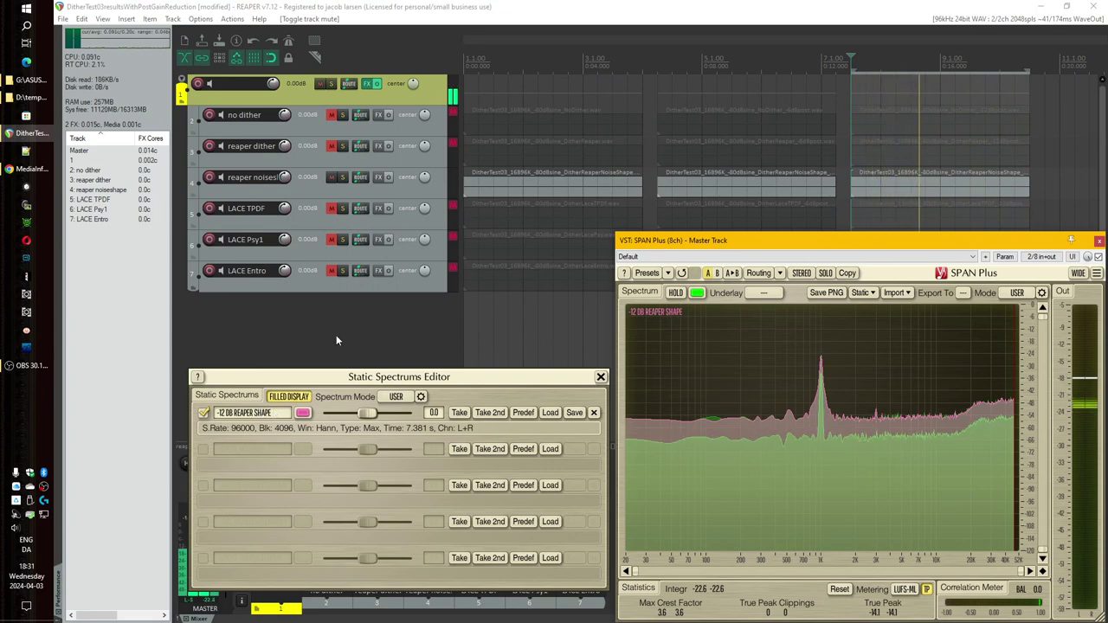
Switch the unmuted track from reaper noiseshape to LACE Entro and compare its spectrum with the -12 DB REAPER SHAPE overlay shown and hidden.
click(331, 177)
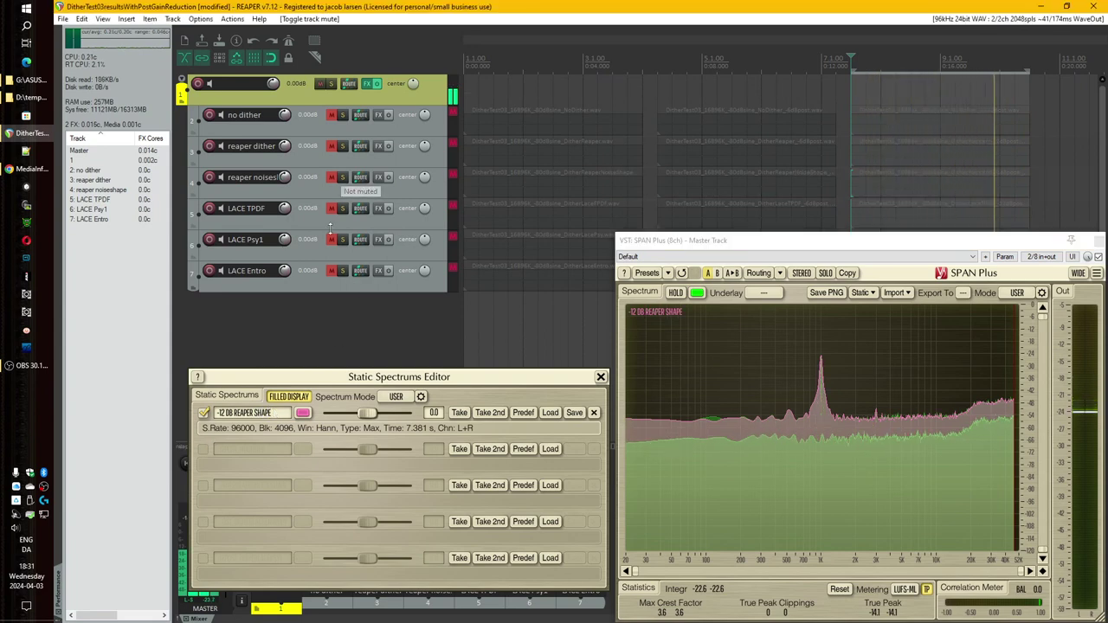
click(331, 270)
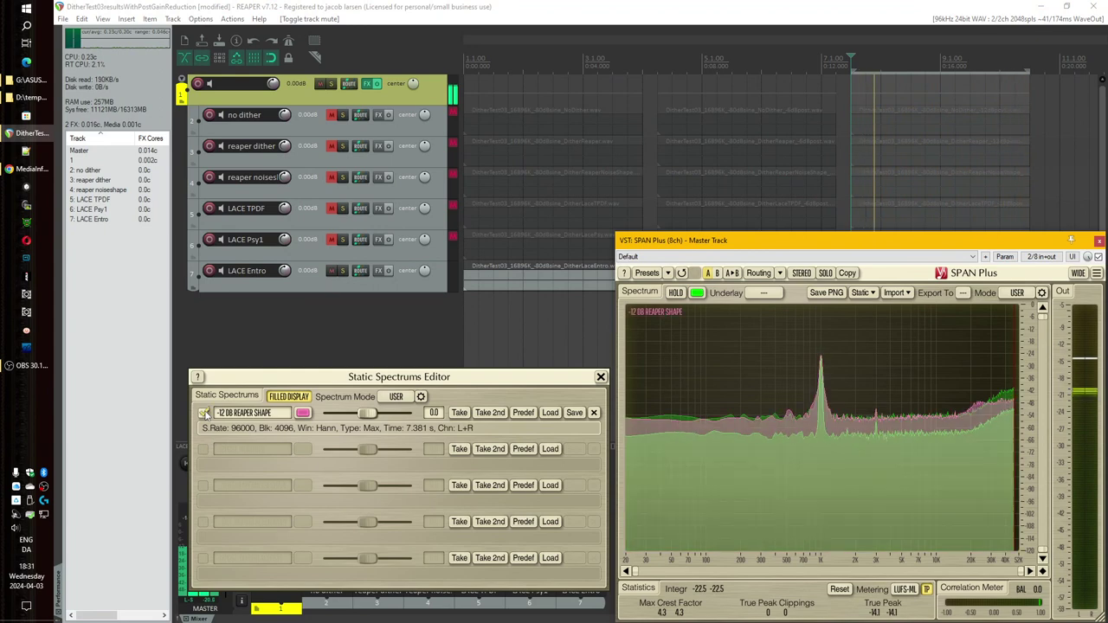
click(205, 414)
click(204, 414)
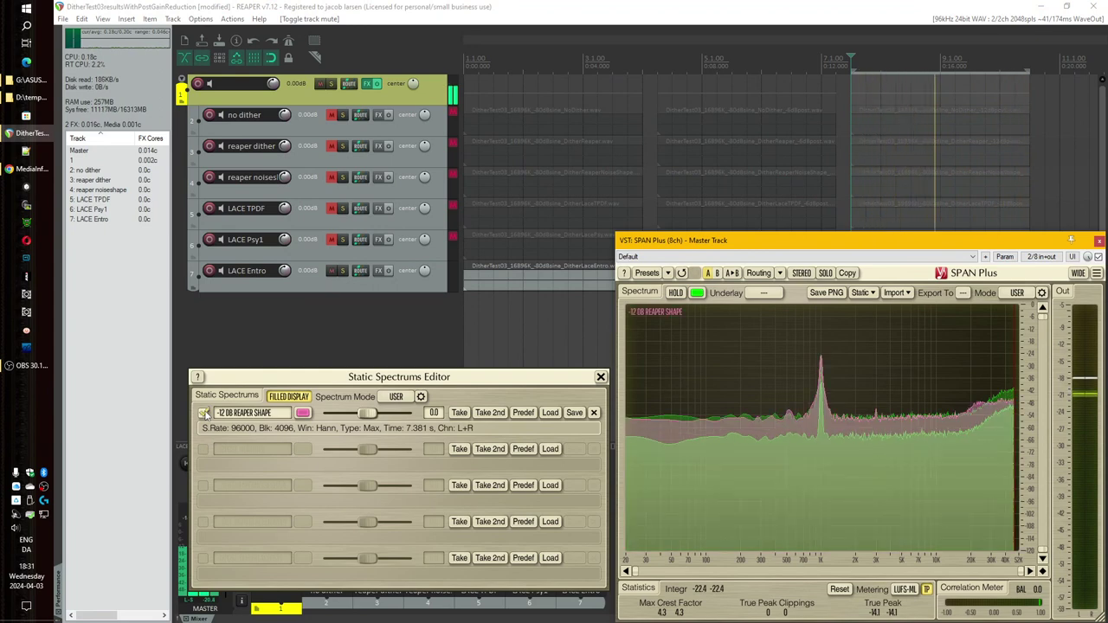
click(204, 414)
click(204, 414)
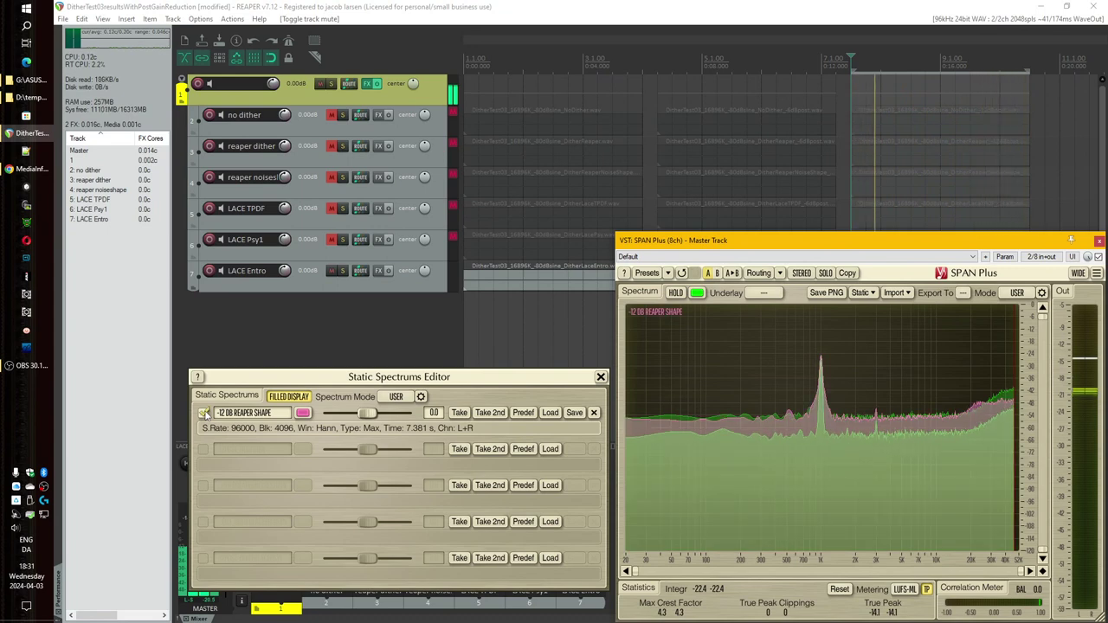
Stop playback, move the SPAN Plus window lower to uncover more of the arrangement, and close the Static Spectrums Editor.
click(455, 304)
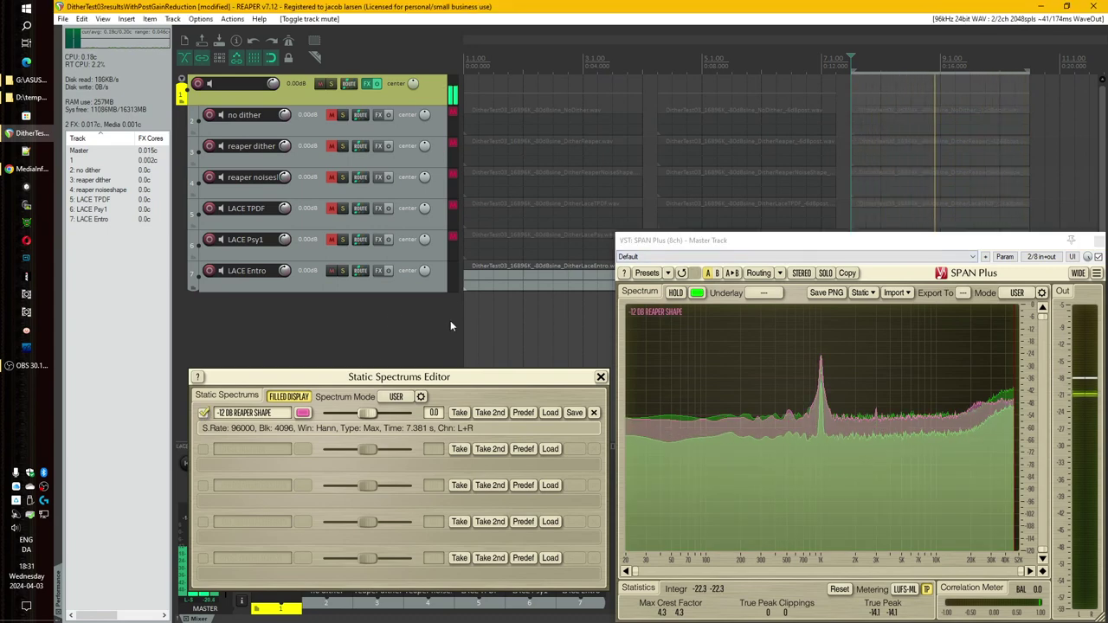
drag(773, 245, 773, 312)
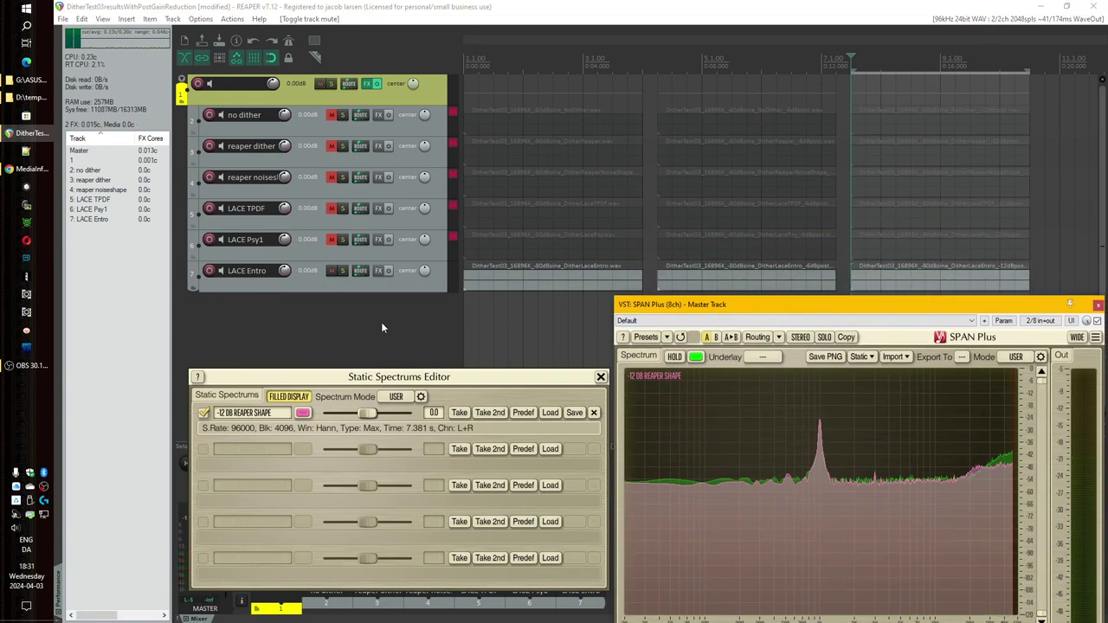
click(292, 339)
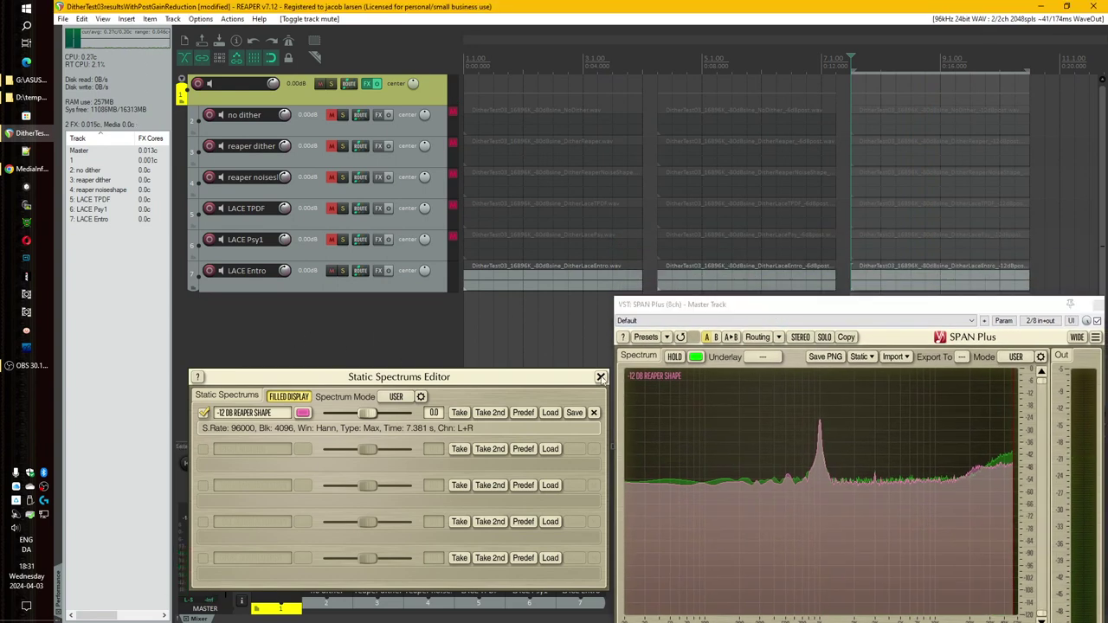
click(601, 378)
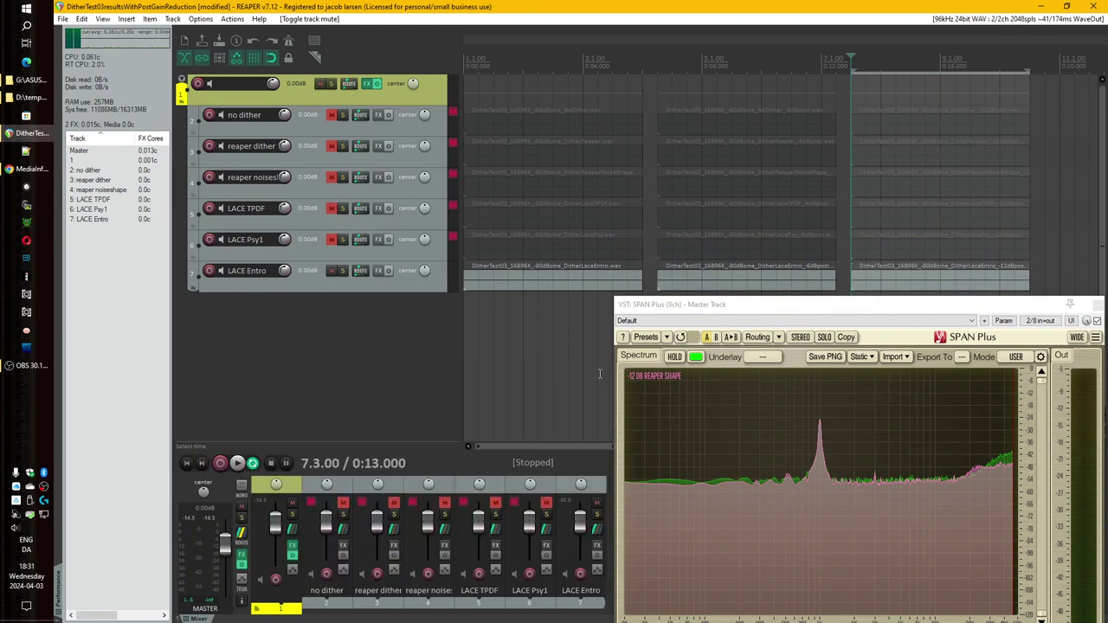